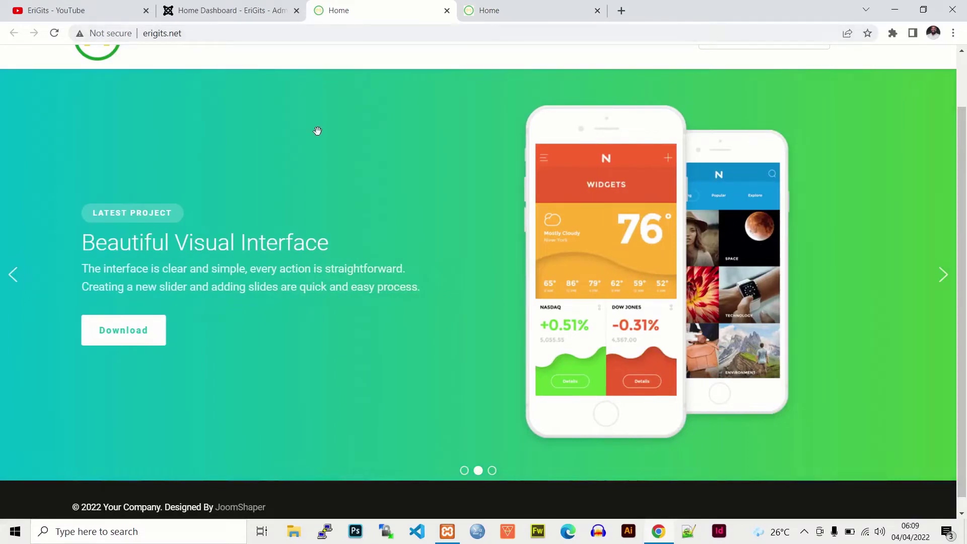
Step: Open the Home page for editing from SP Page Builder's page list in the Joomla administrator
click(236, 9)
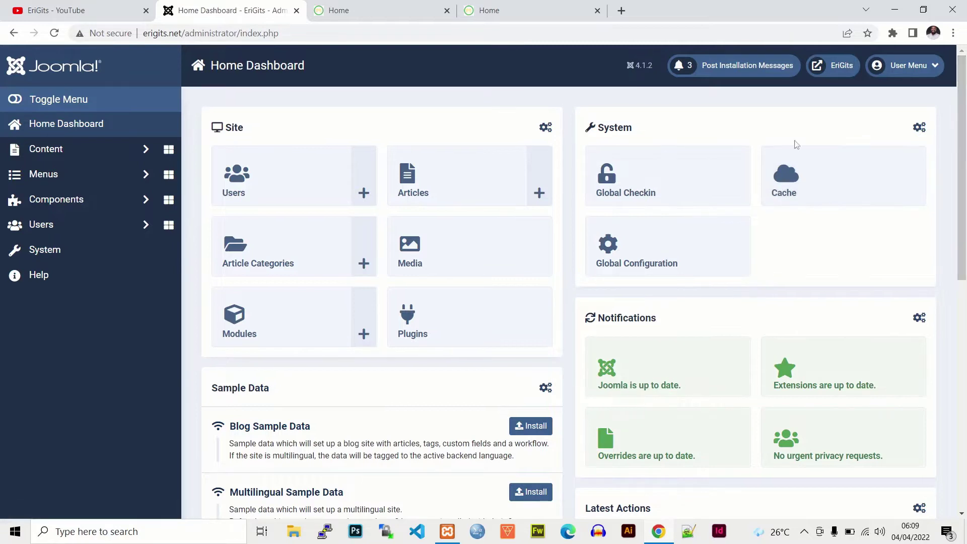
click(418, 20)
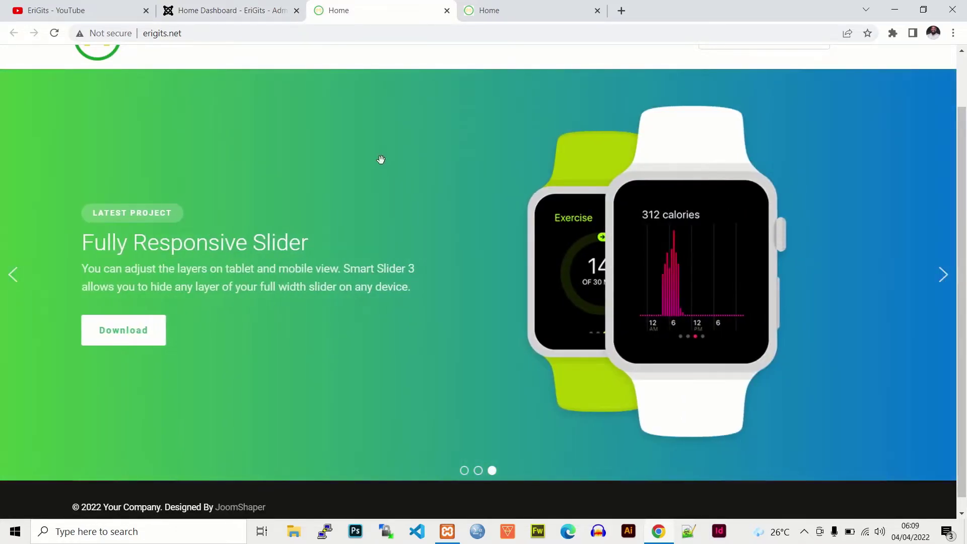
click(233, 11)
click(143, 200)
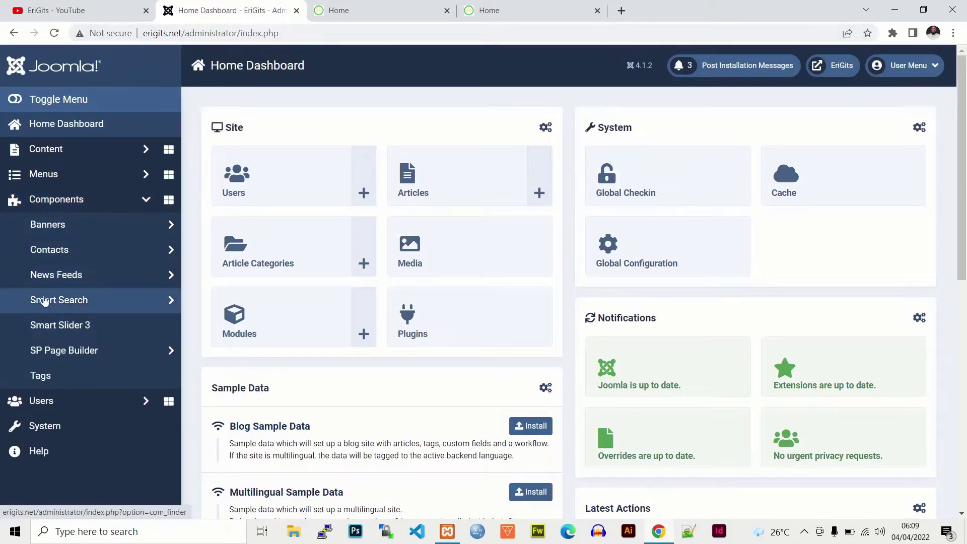
click(73, 353)
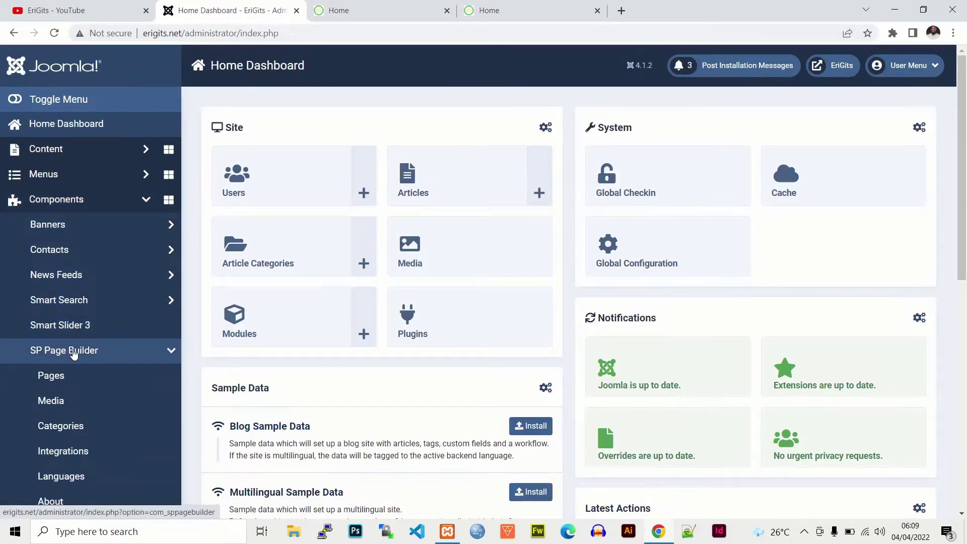
click(58, 376)
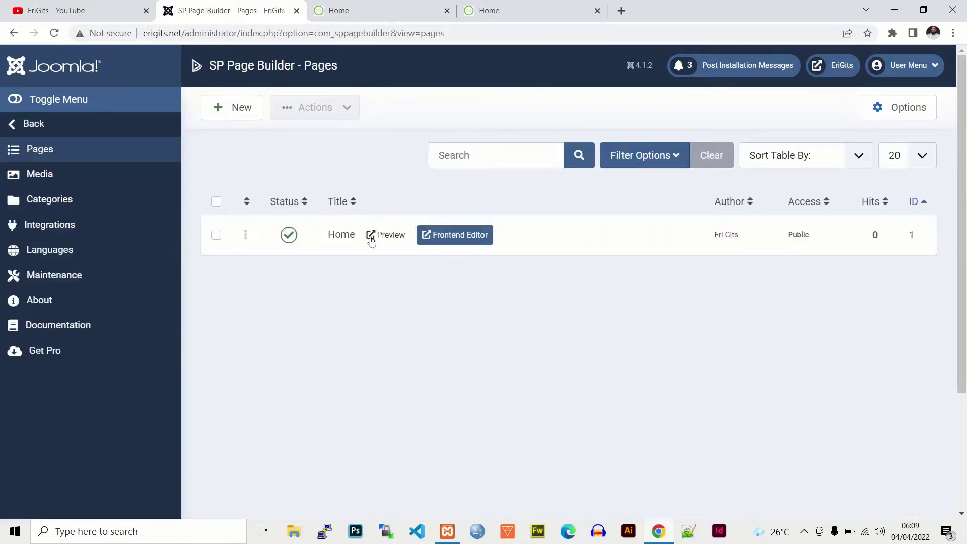
click(341, 238)
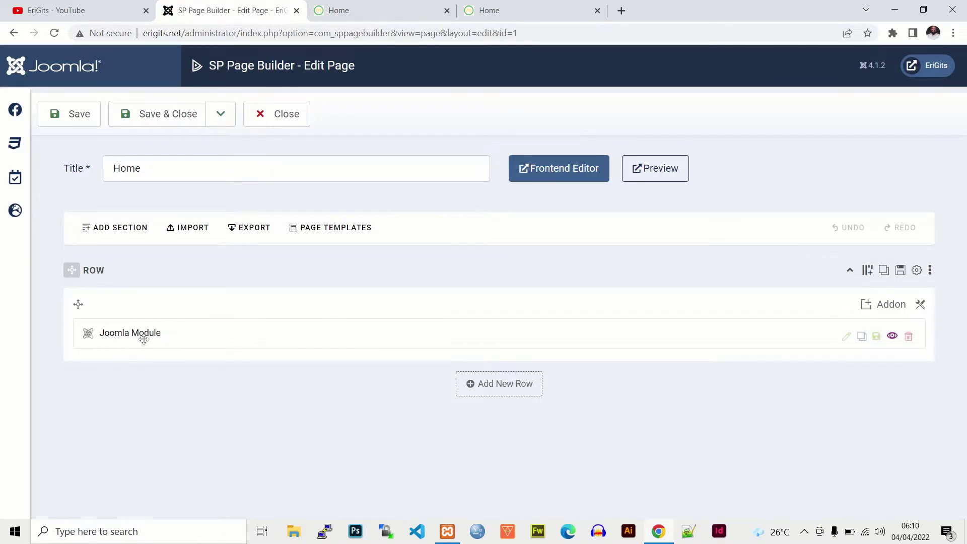
Step: Compare the current erigits.net home page with the welcome section below the slider on the tut.net reference site
click(365, 15)
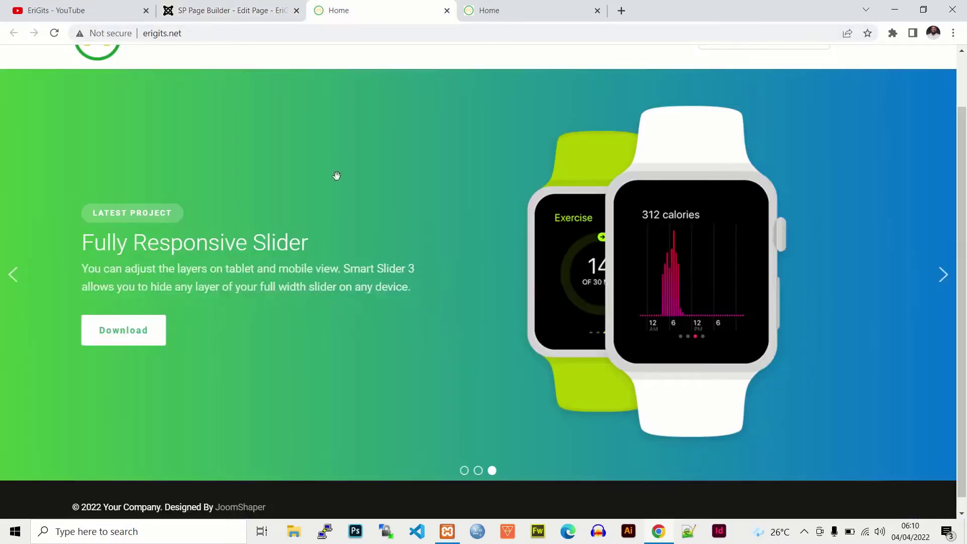
scroll(962, 201, up, 1)
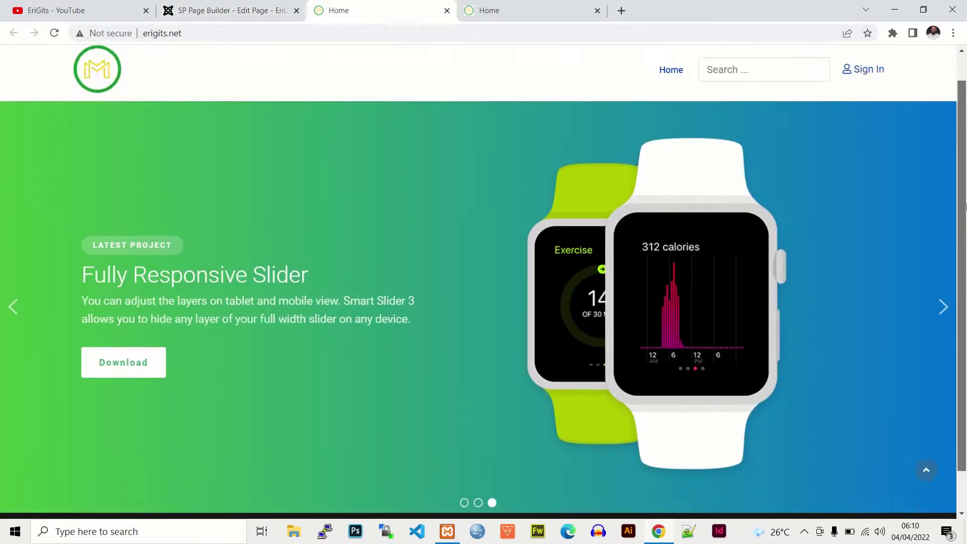
scroll(965, 207, up, 1)
scroll(965, 206, down, 1)
click(535, 15)
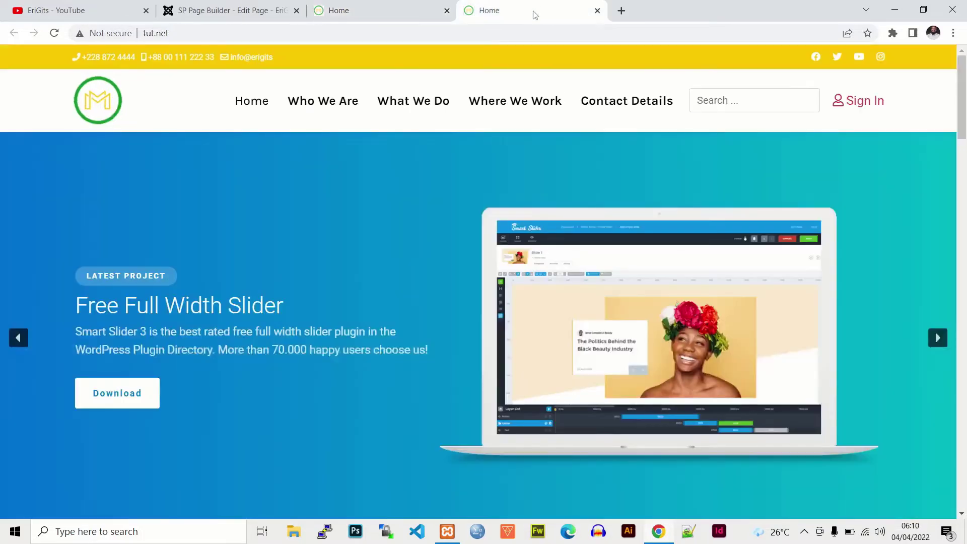
scroll(959, 121, down, 7)
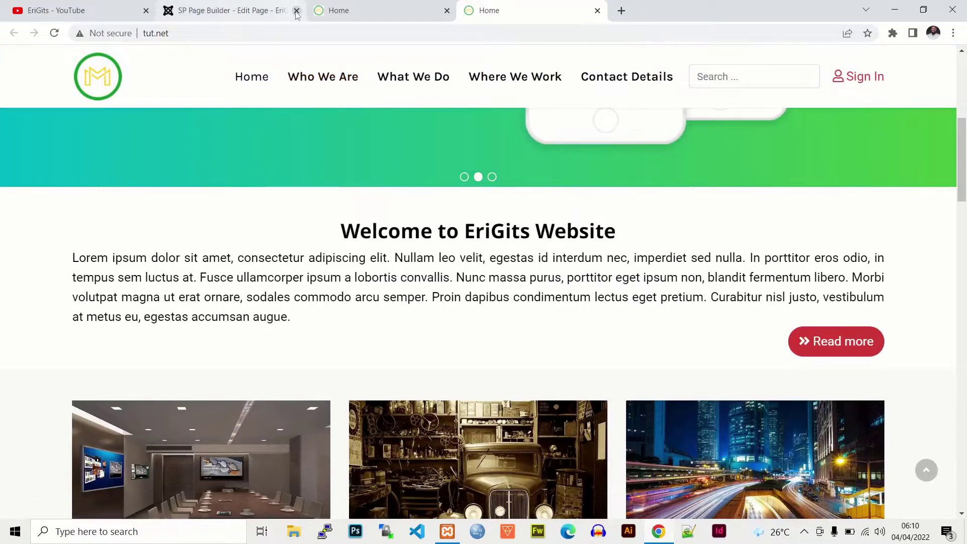
Step: Add a single-column row below the Joomla Module row of the Home page and insert a Text Block addon in it
click(242, 11)
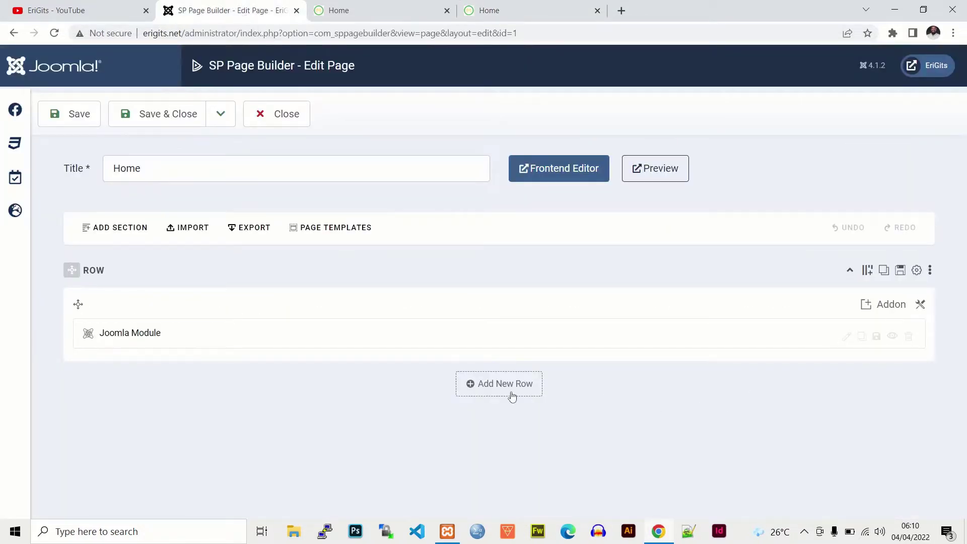
click(496, 395)
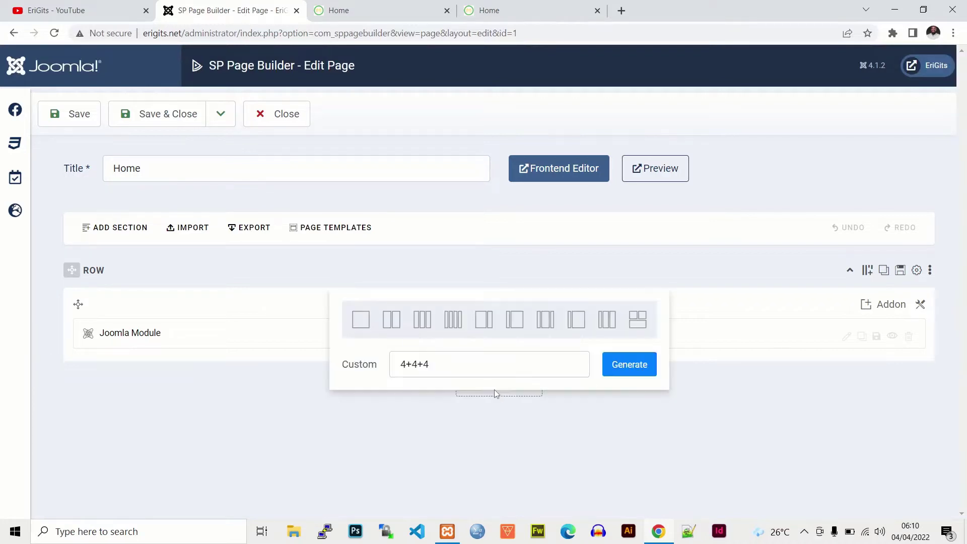
click(361, 320)
scroll(360, 317, down, 2)
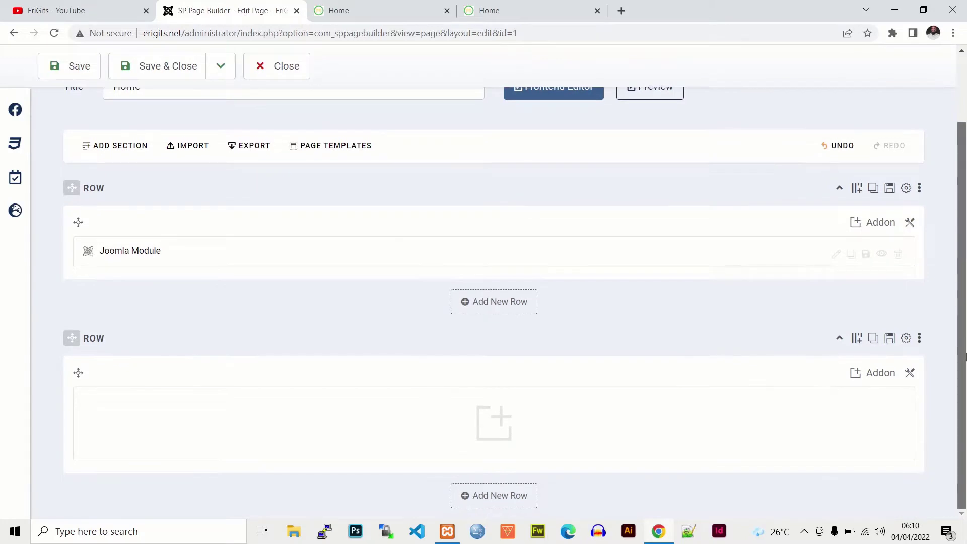
click(498, 421)
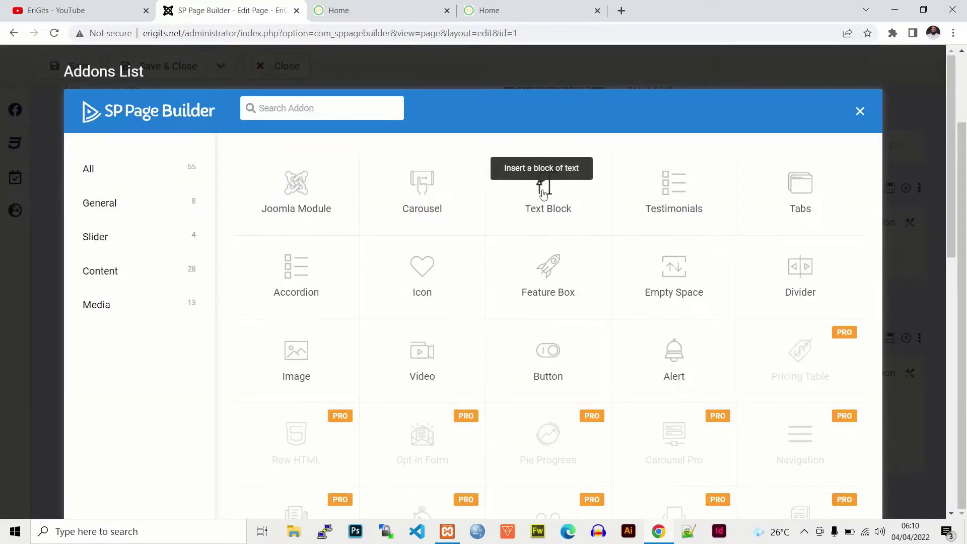
click(544, 187)
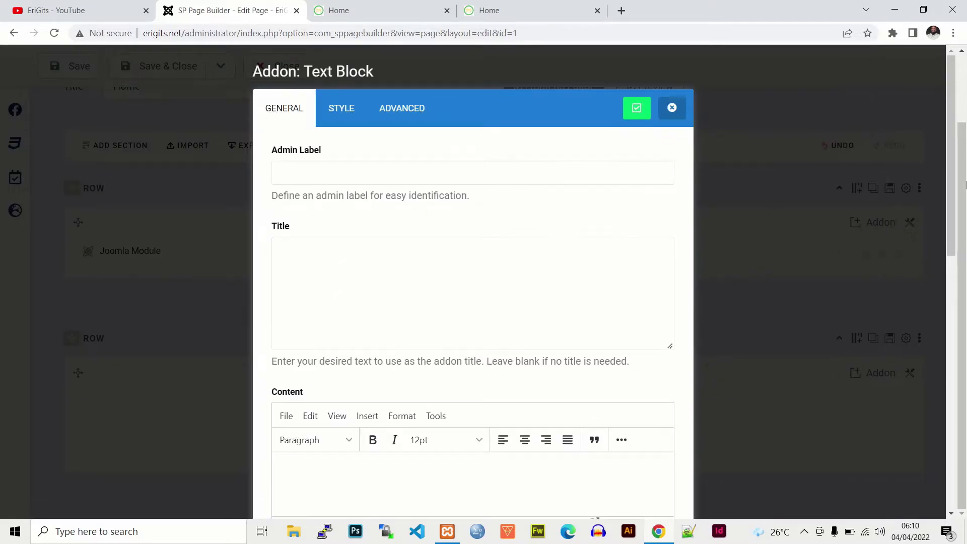
Step: Title the Text Block "Welcome to EriGits"
scroll(954, 153, down, 1)
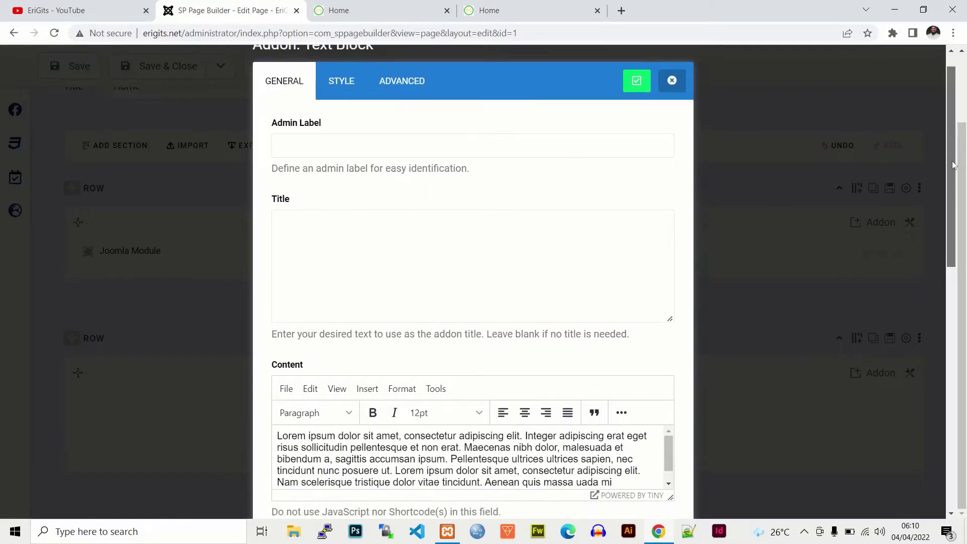
click(306, 228)
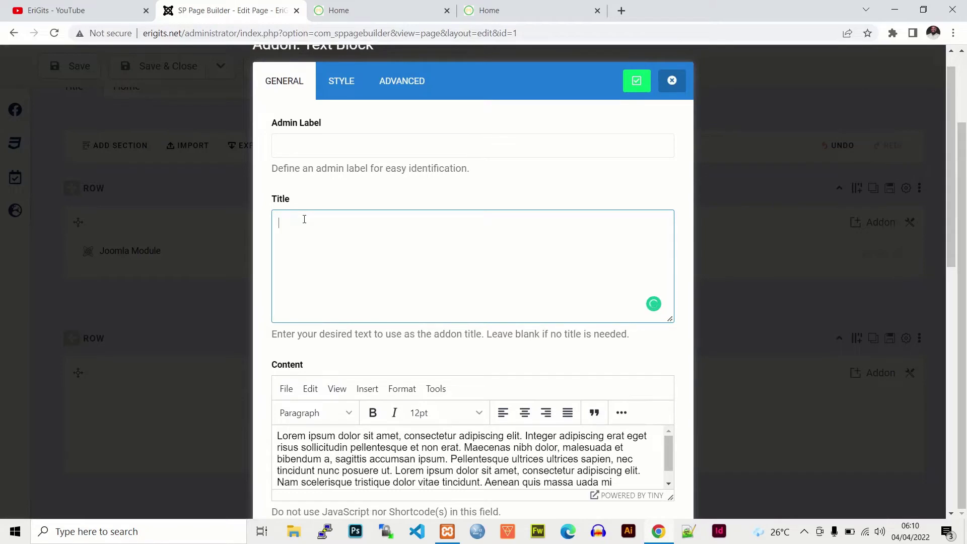
text(Welcome )
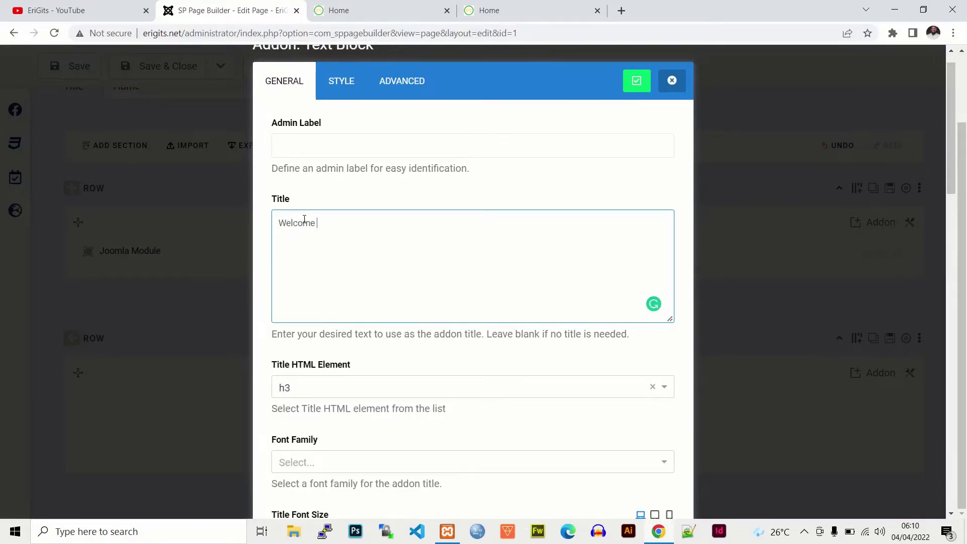
text(to EriGits)
Step: Set the Text Block's content alignment to Center, keeping the sample lorem ipsum text, and apply the addon settings
scroll(964, 174, down, 2)
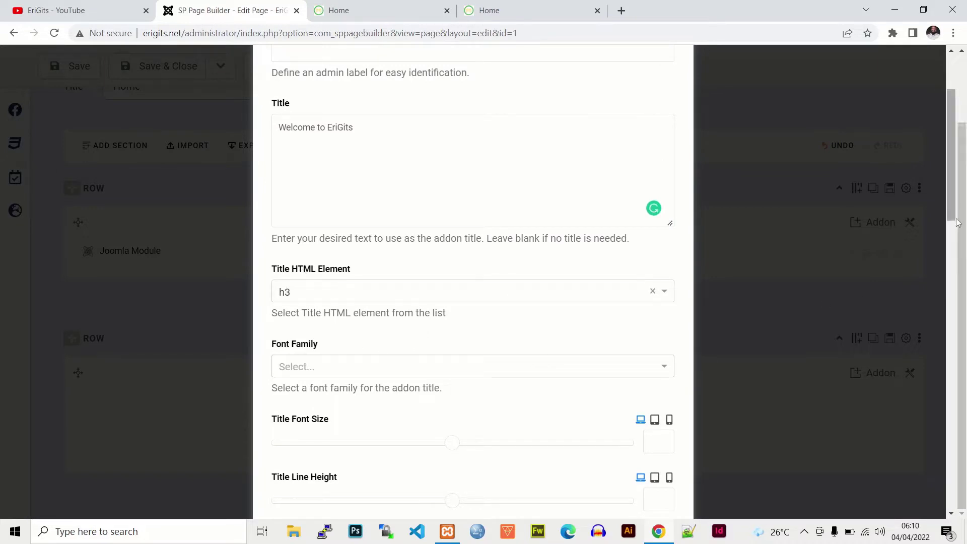
drag(954, 211, 954, 379)
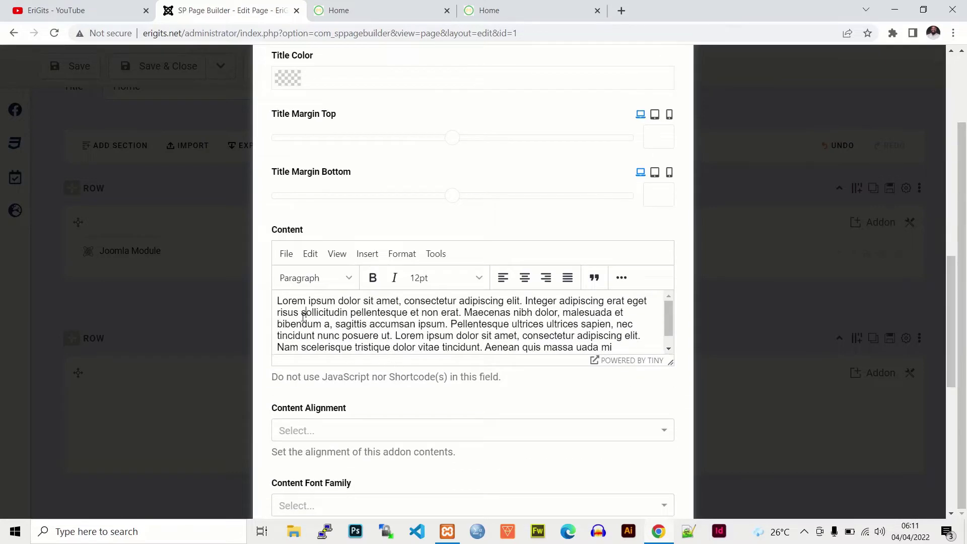
scroll(668, 318, down, 1)
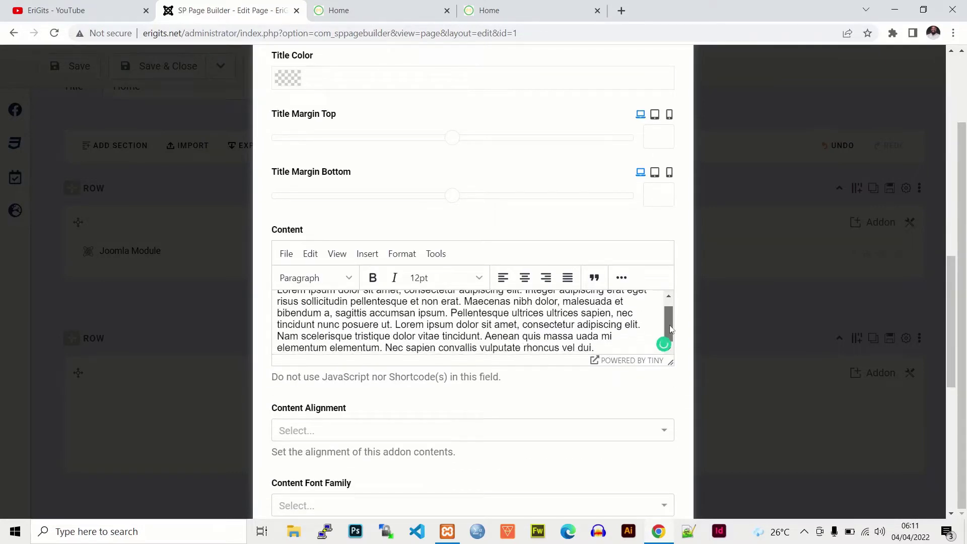
scroll(635, 332, up, 1)
scroll(608, 348, down, 1)
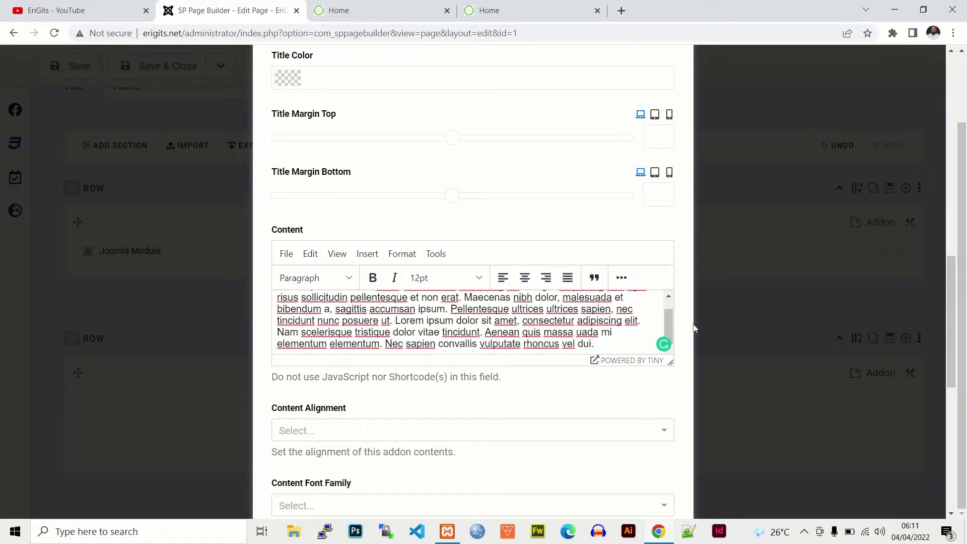
drag(665, 325, 670, 309)
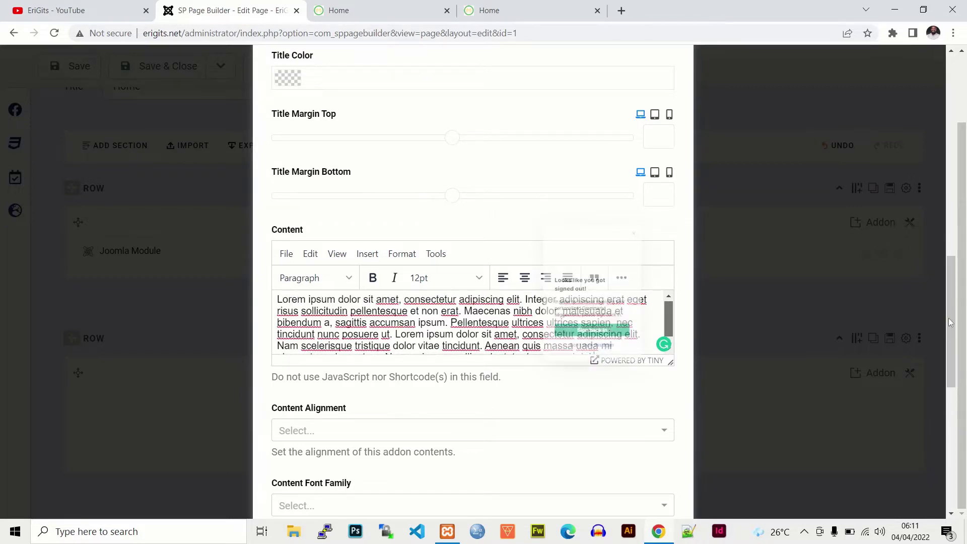
scroll(954, 319, down, 4)
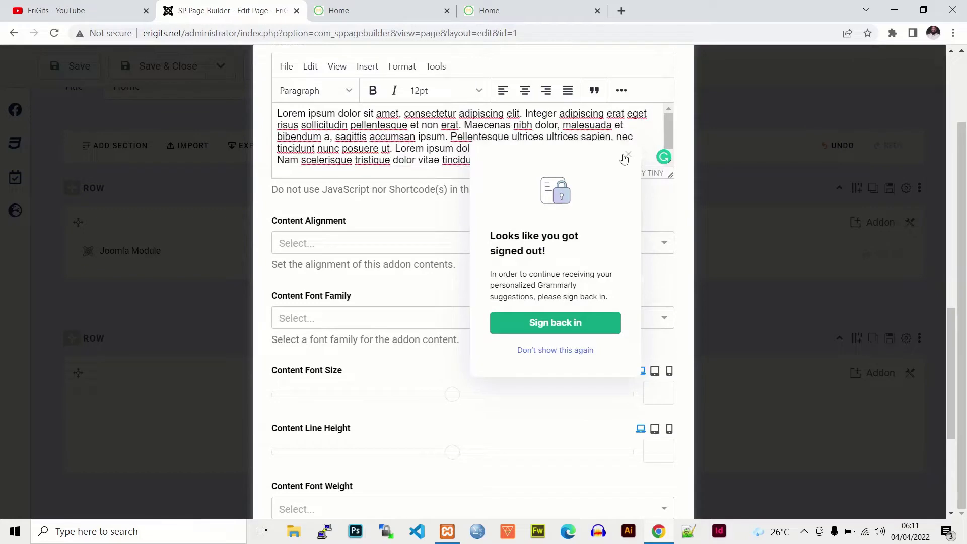
click(626, 156)
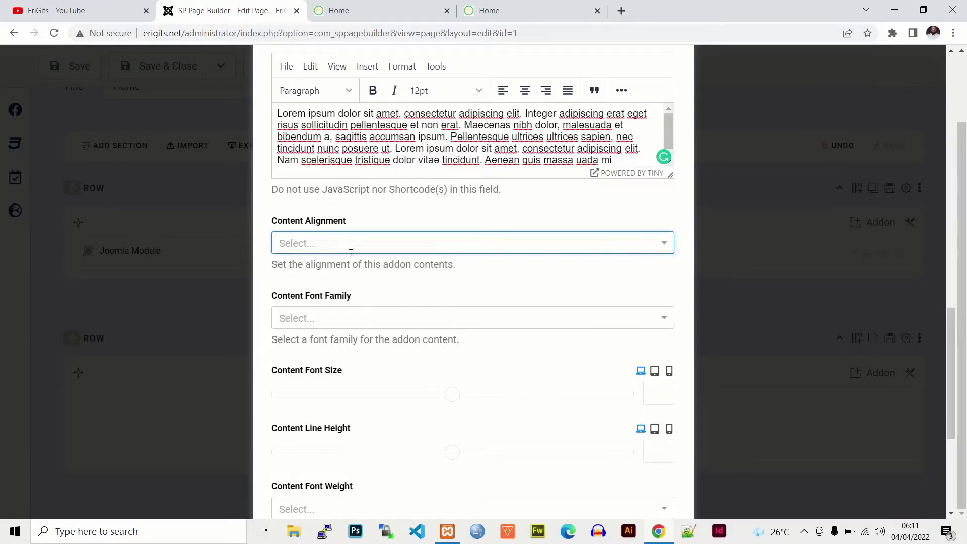
click(668, 245)
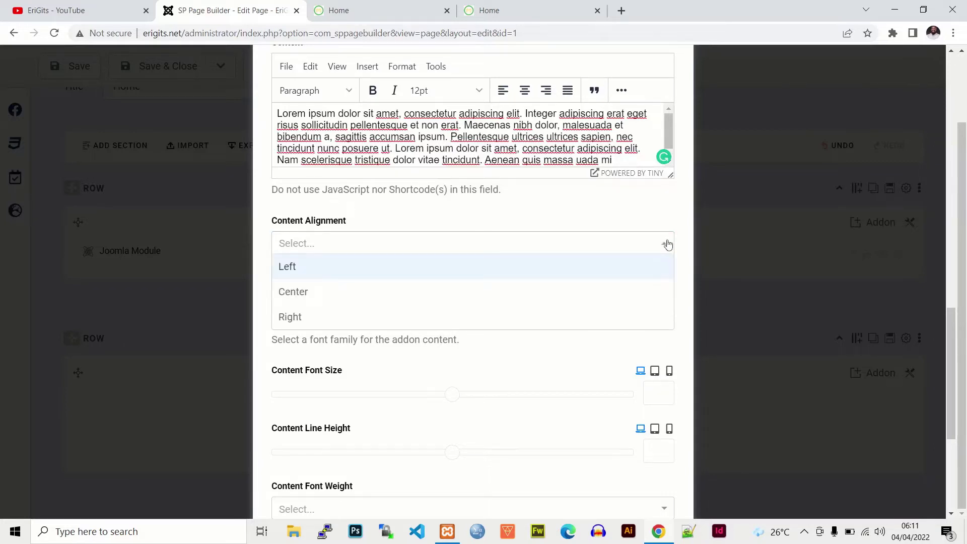
click(304, 293)
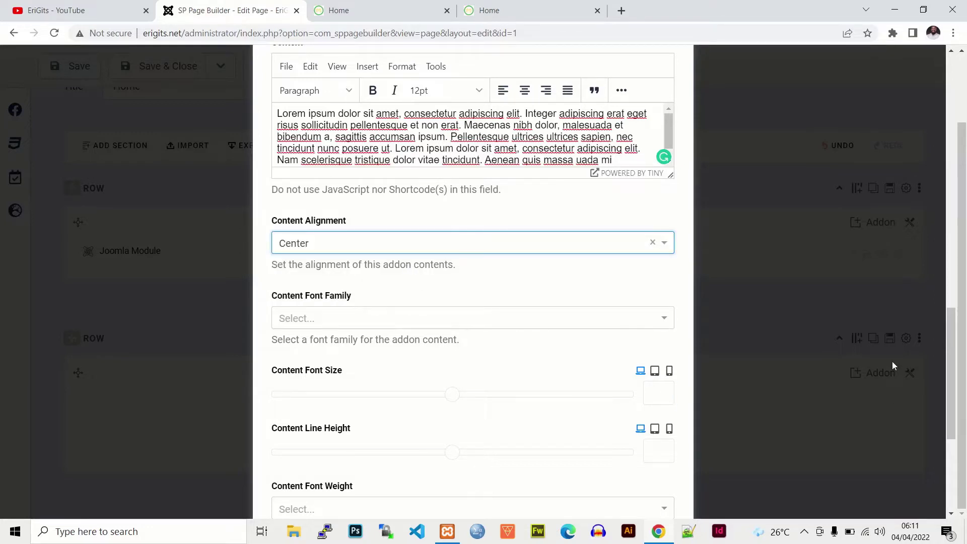
drag(957, 333, 959, 411)
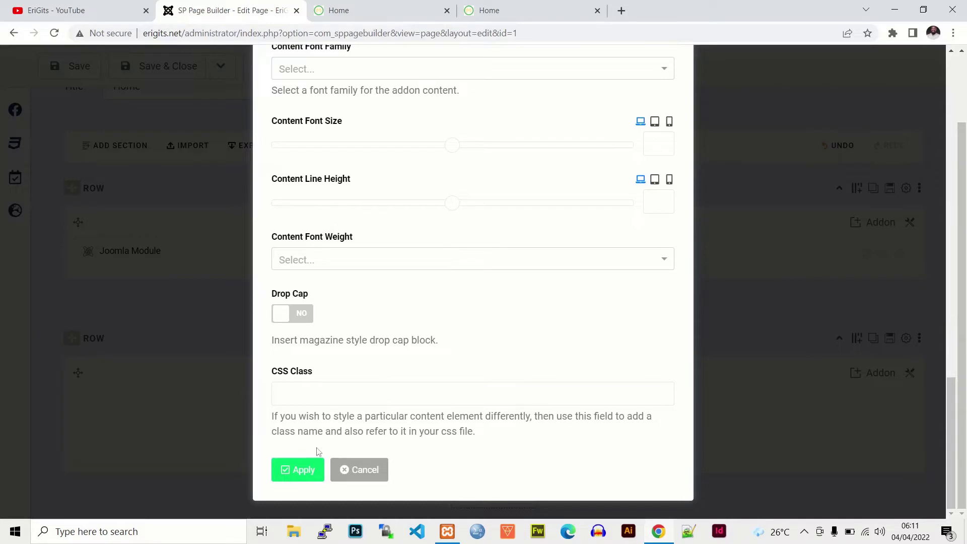
click(302, 476)
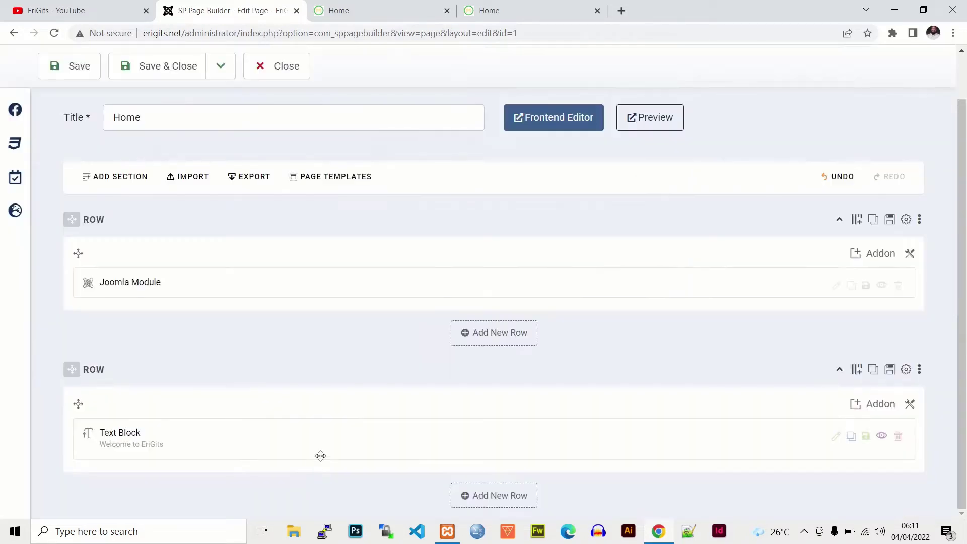
Step: Save the Home page with its new Text Block row
scroll(965, 318, up, 5)
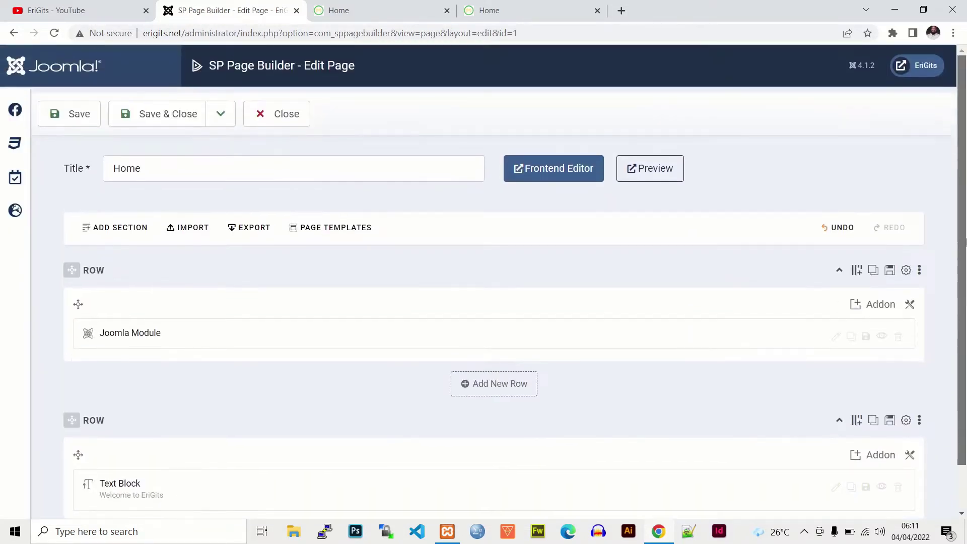
scroll(966, 196, down, 1)
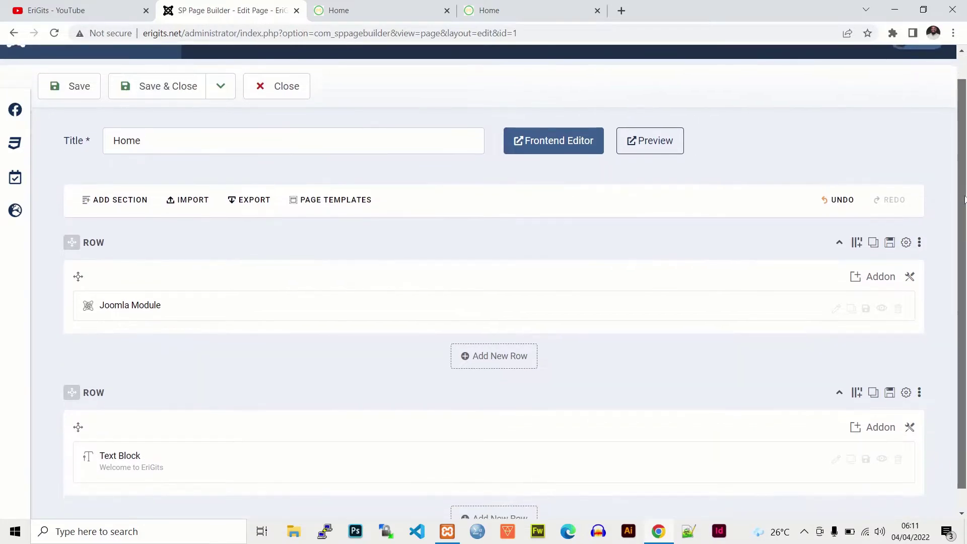
key(ctrl+s)
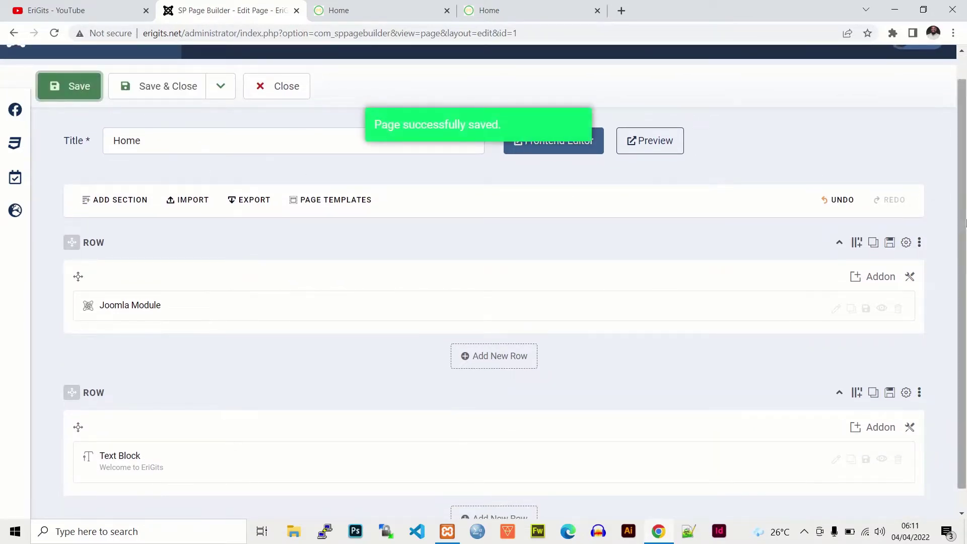
Step: Open the live EriGits site afresh, close its outdated copy, and view the welcome section below the slider
scroll(965, 204, up, 1)
click(917, 66)
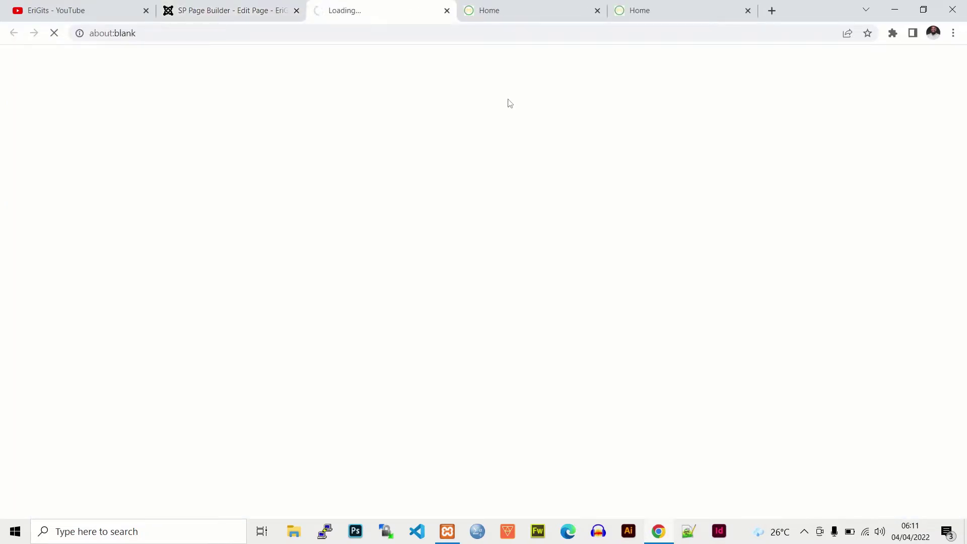
click(506, 7)
click(598, 10)
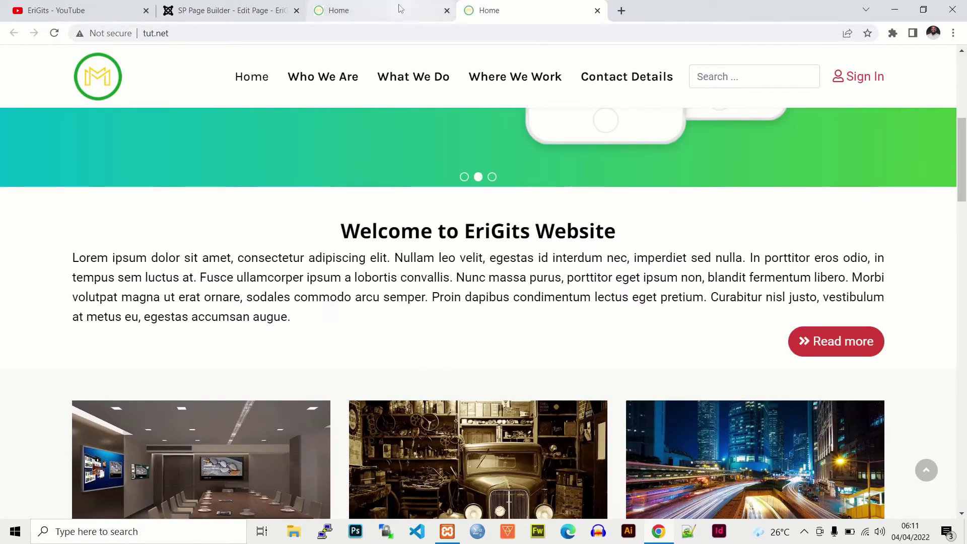
click(401, 9)
scroll(964, 295, down, 4)
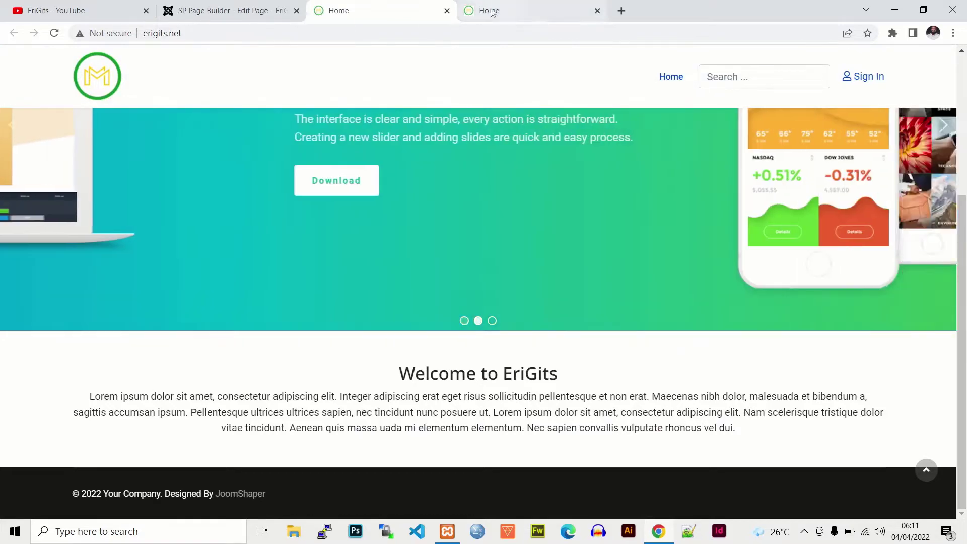
Step: Examine the welcome section and its Read more button on the reference site, and return to the page editor
click(486, 7)
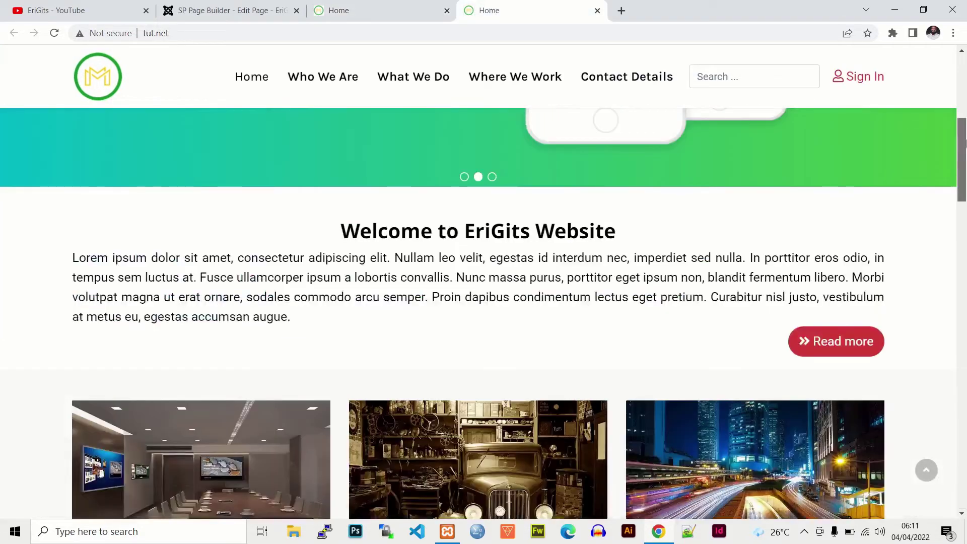
scroll(966, 144, down, 1)
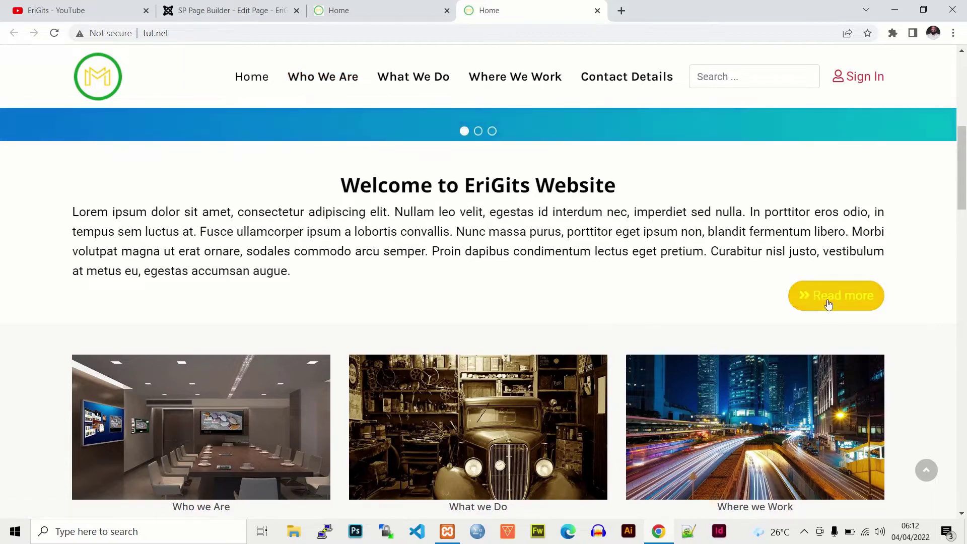
click(221, 10)
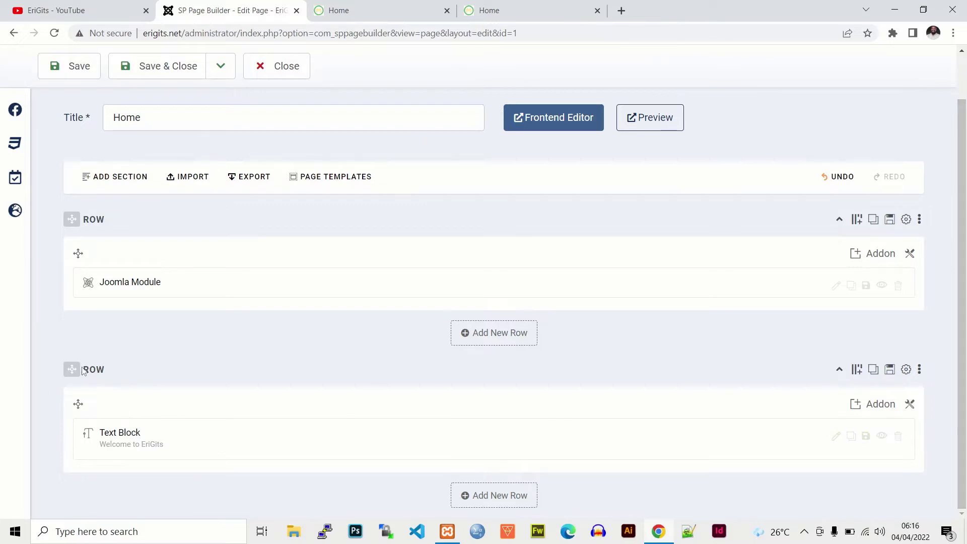
click(473, 9)
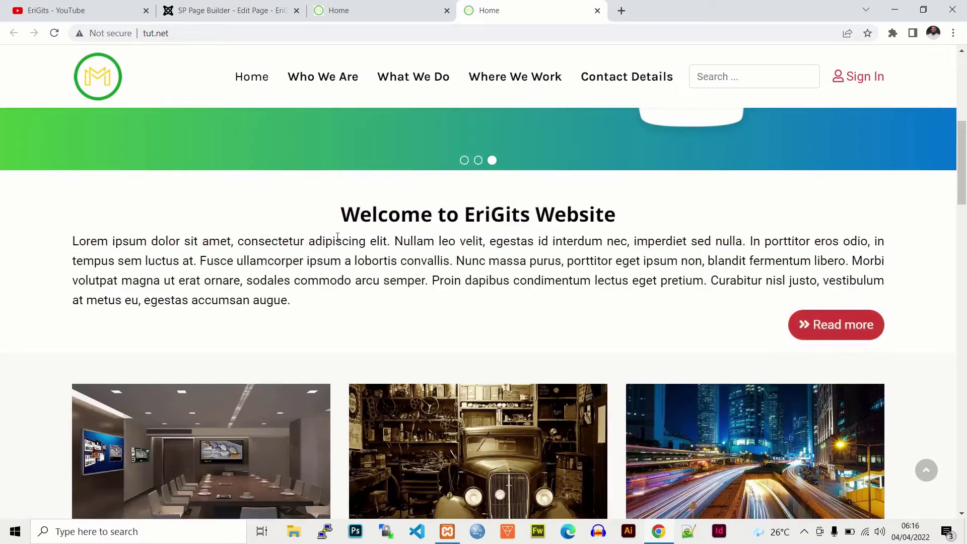
click(230, 10)
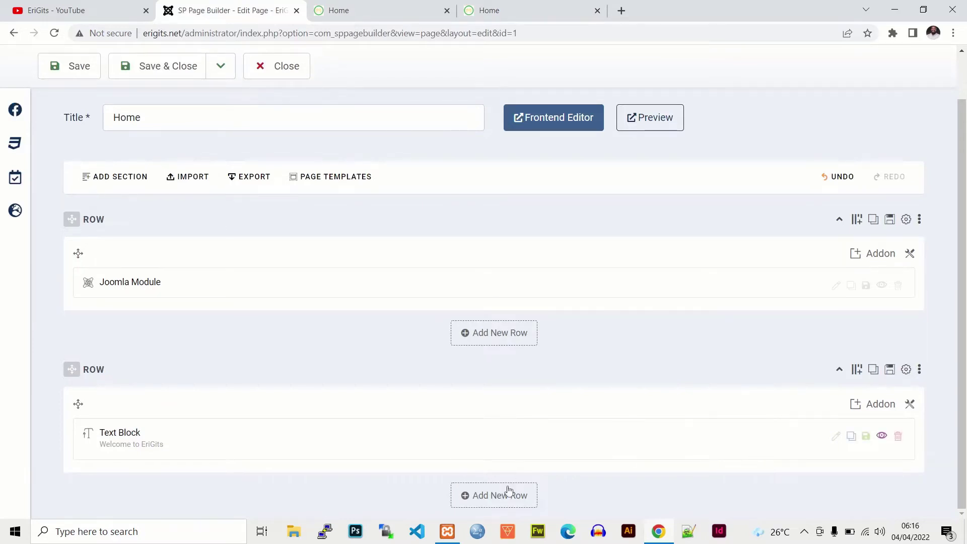
Step: Add a Button addon below the Text Block in the second row and set its button text to "Read more"
click(879, 407)
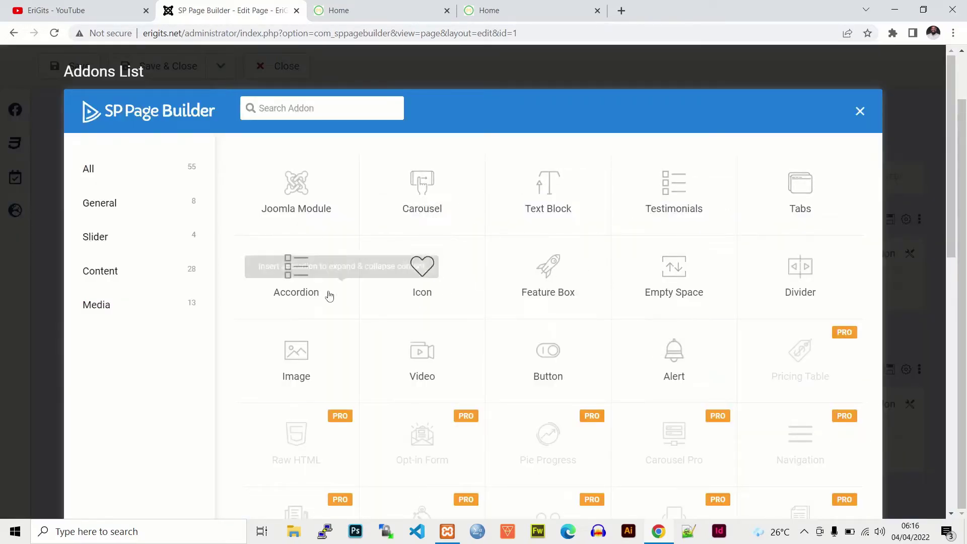
click(548, 356)
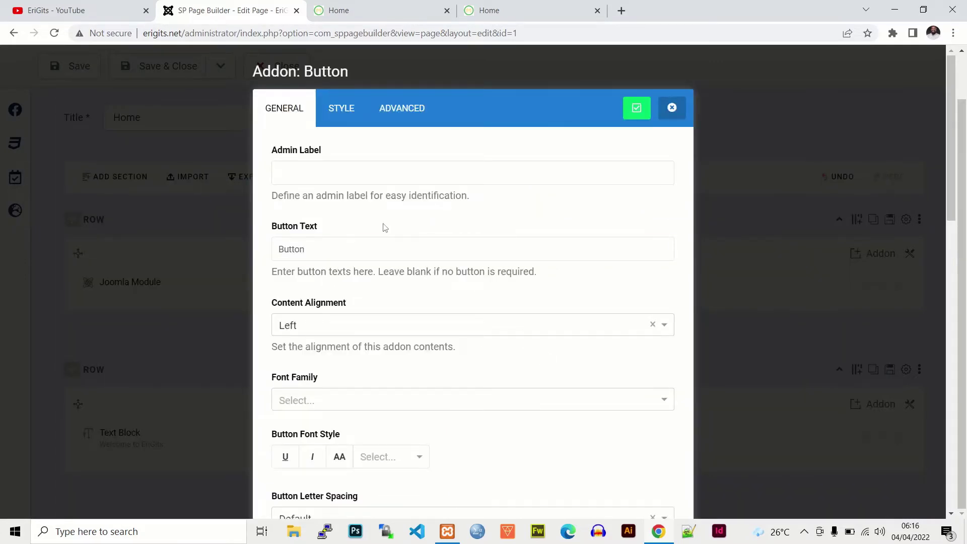
click(333, 179)
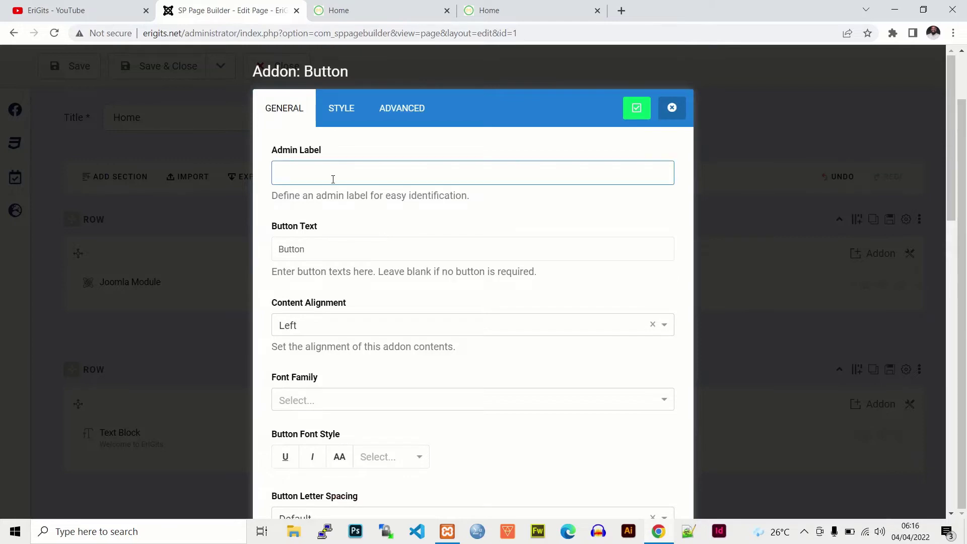
click(323, 247)
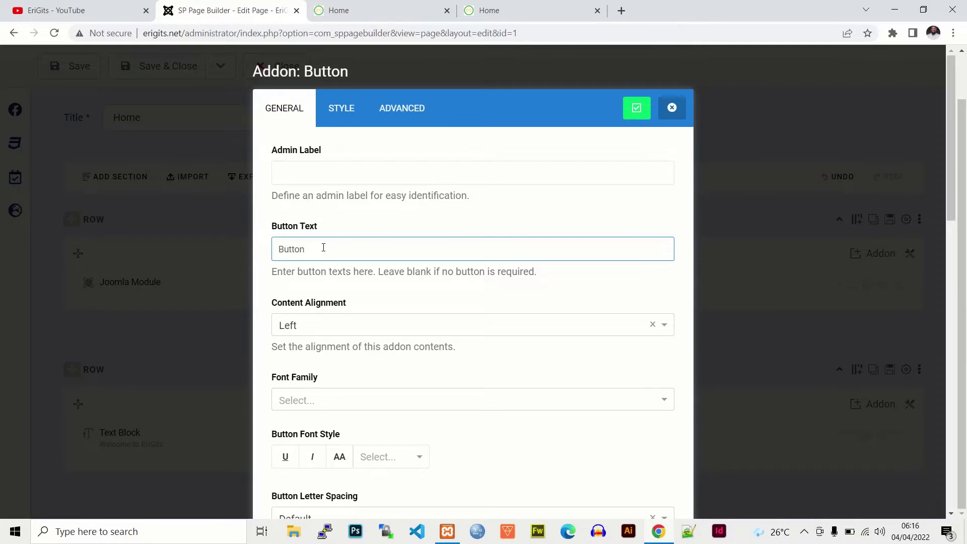
key(BackSpace)
key(BackSpace)
key(BackSpace)
key(BackSpace)
key(BackSpace)
Step: Set the button's content alignment to Right and its link to "#"
click(304, 326)
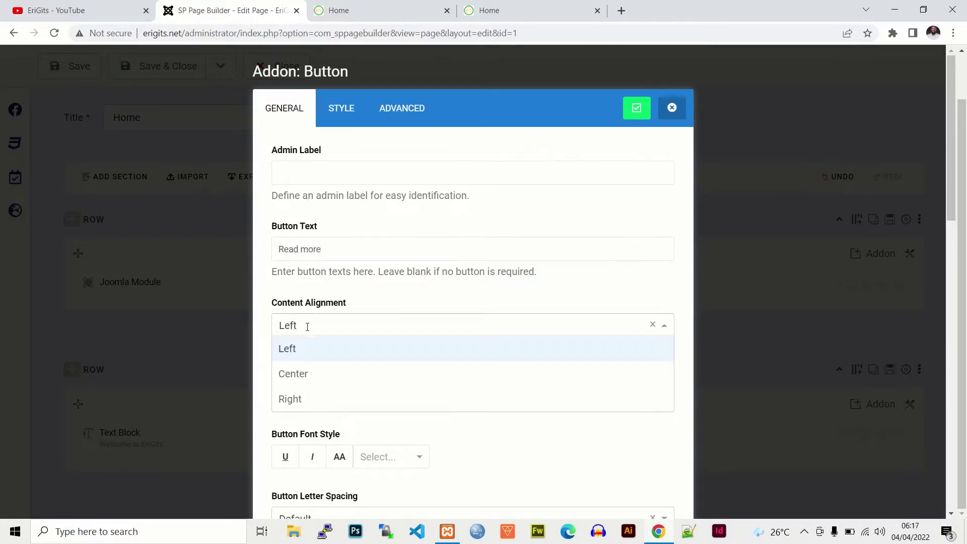
click(297, 399)
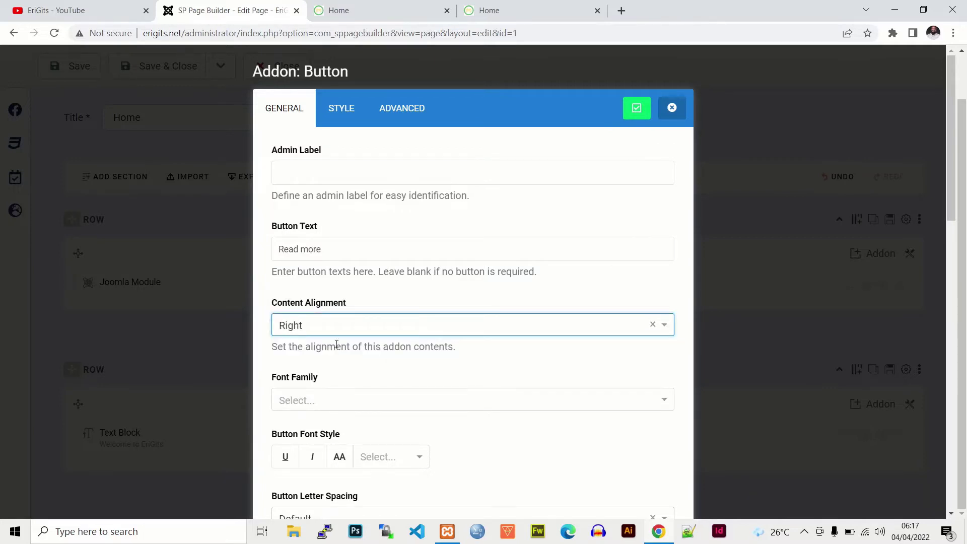
drag(952, 194, 952, 207)
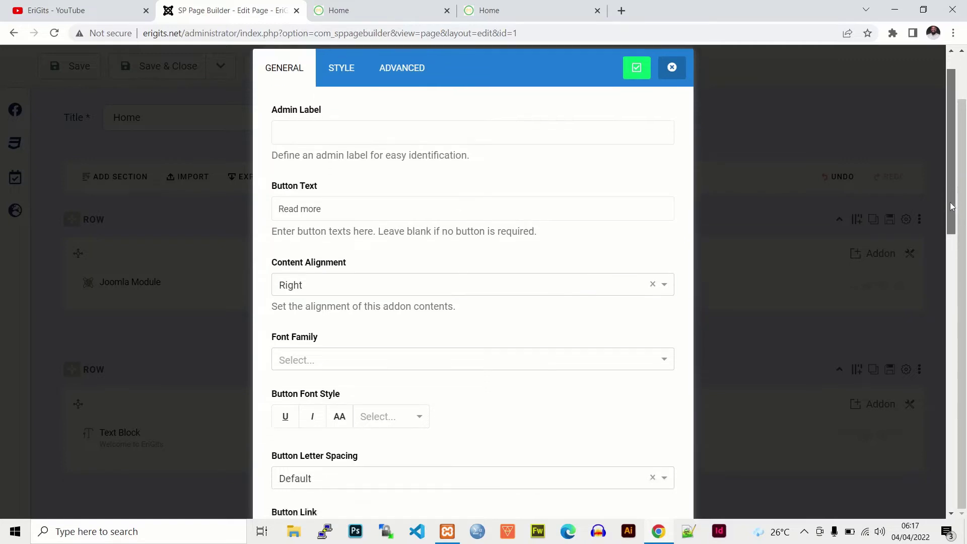
scroll(292, 253, down, 5)
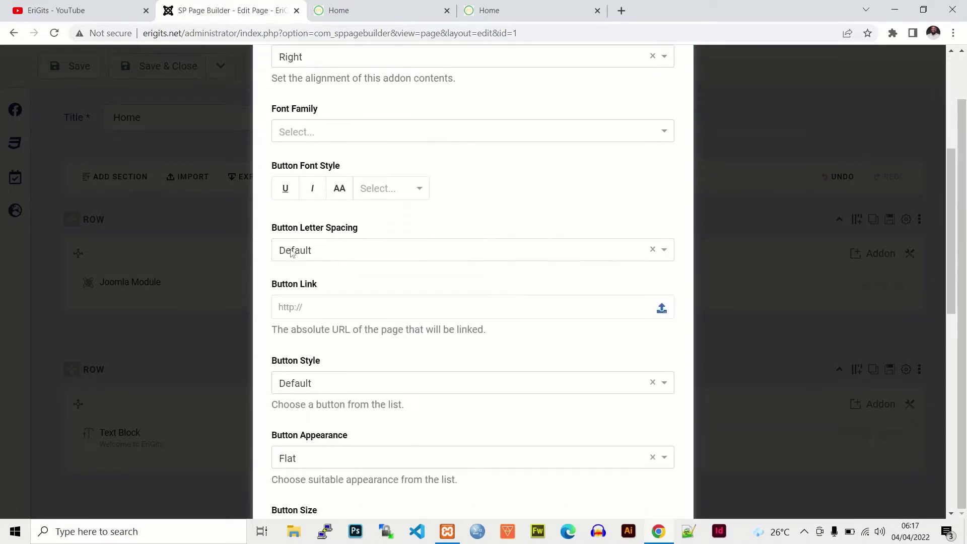
click(304, 309)
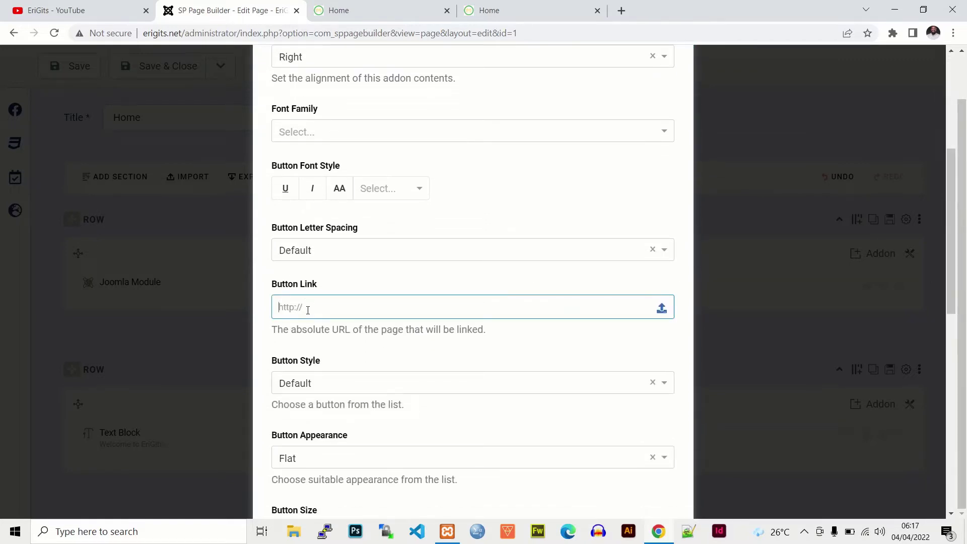
text($)
key(BackSpace)
text(#)
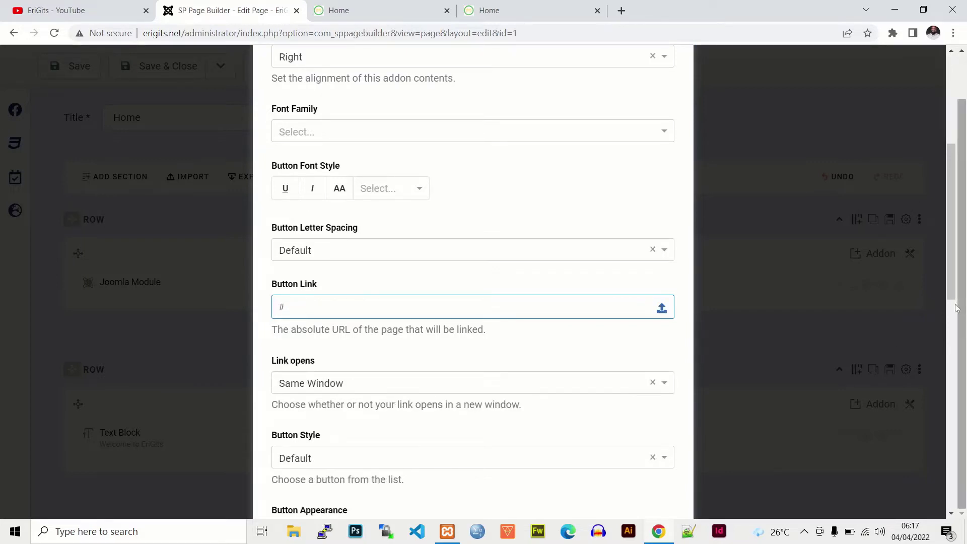
Step: Set the button style to Primary and the button size to Large
drag(956, 273, 956, 292)
scroll(825, 314, down, 2)
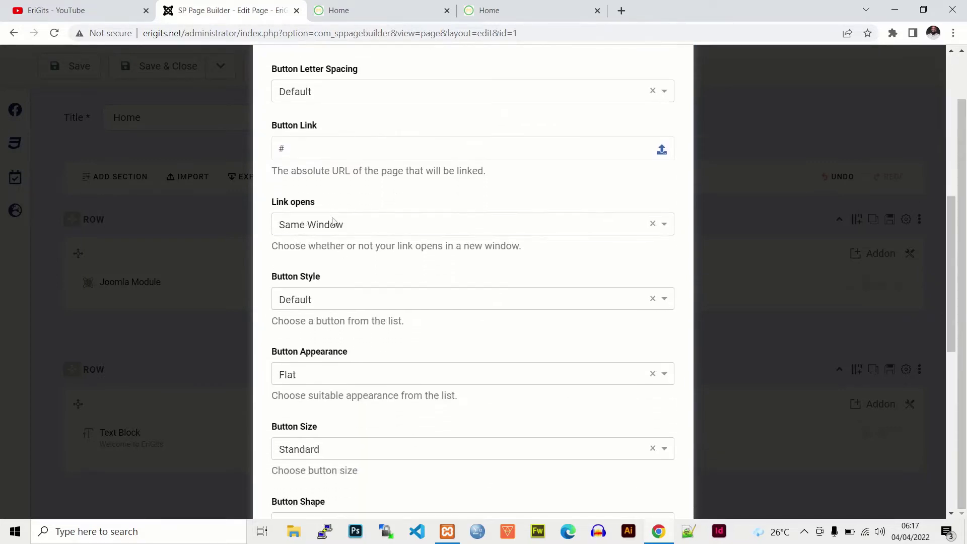
click(325, 301)
click(310, 352)
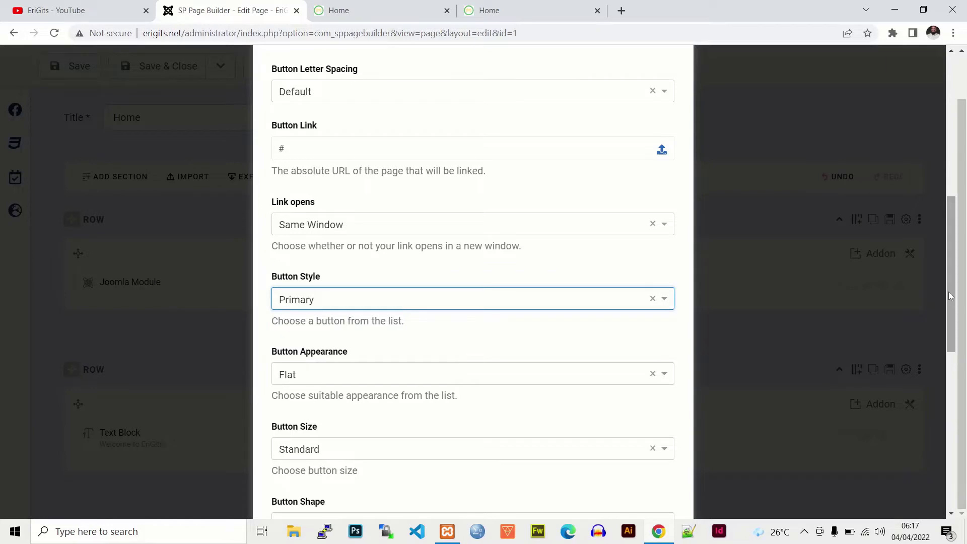
drag(951, 292, 950, 335)
click(322, 325)
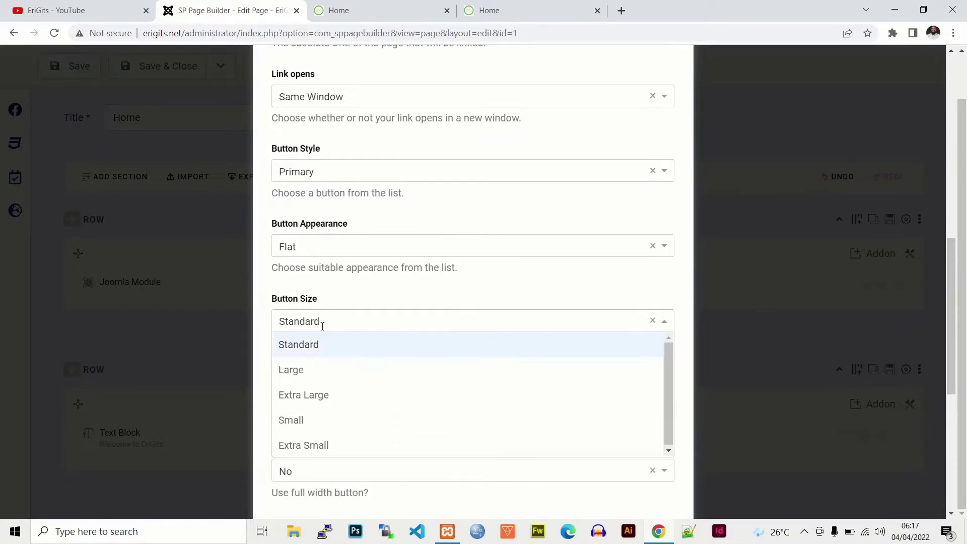
click(311, 371)
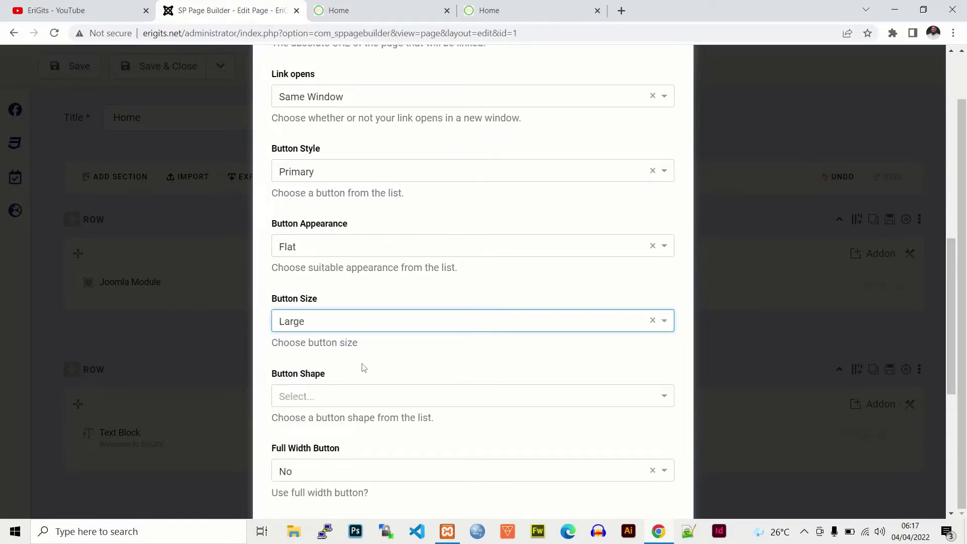
Step: Set the button shape to Round
scroll(463, 297, down, 3)
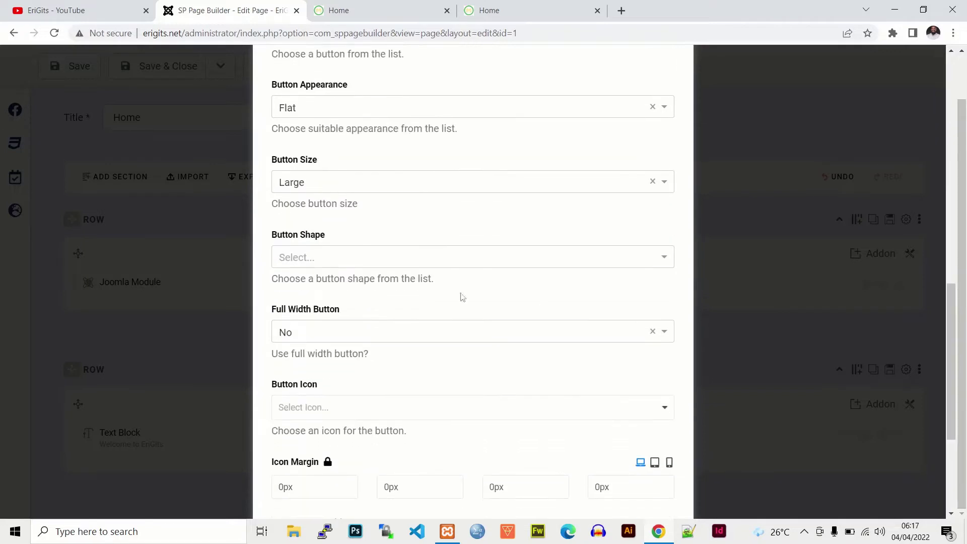
click(300, 255)
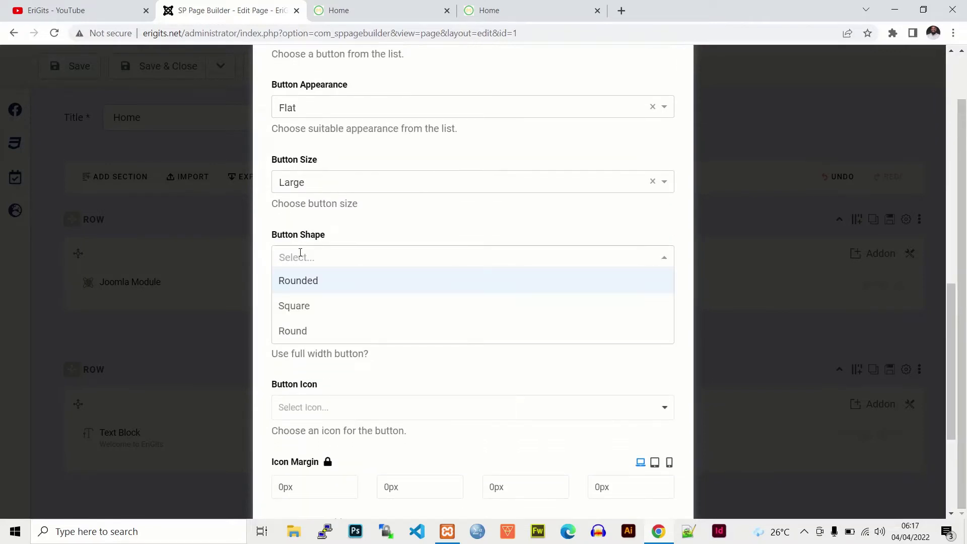
click(310, 282)
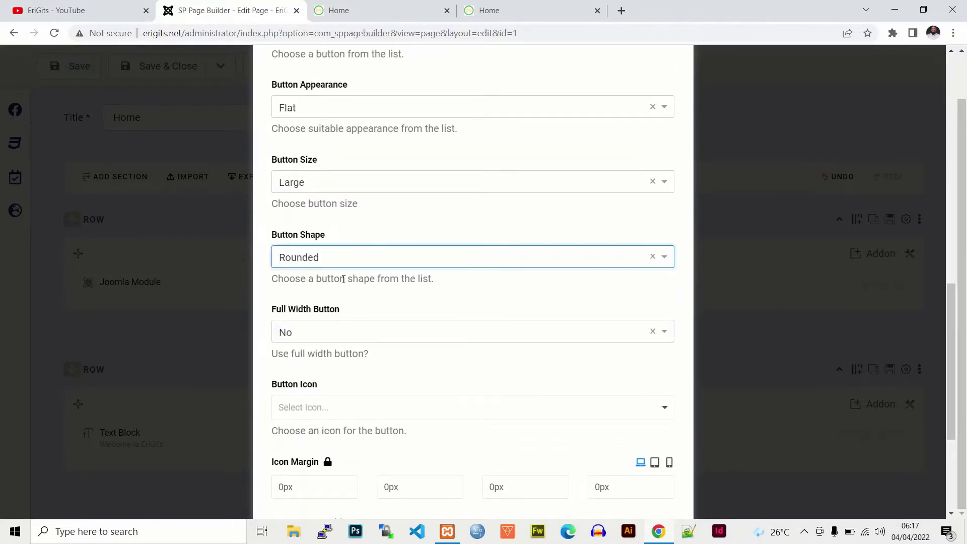
click(343, 252)
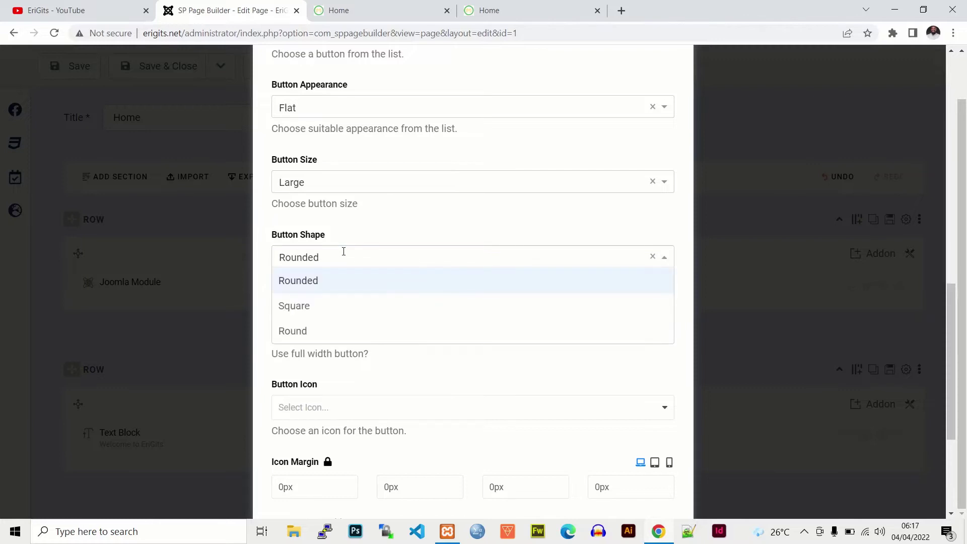
click(297, 331)
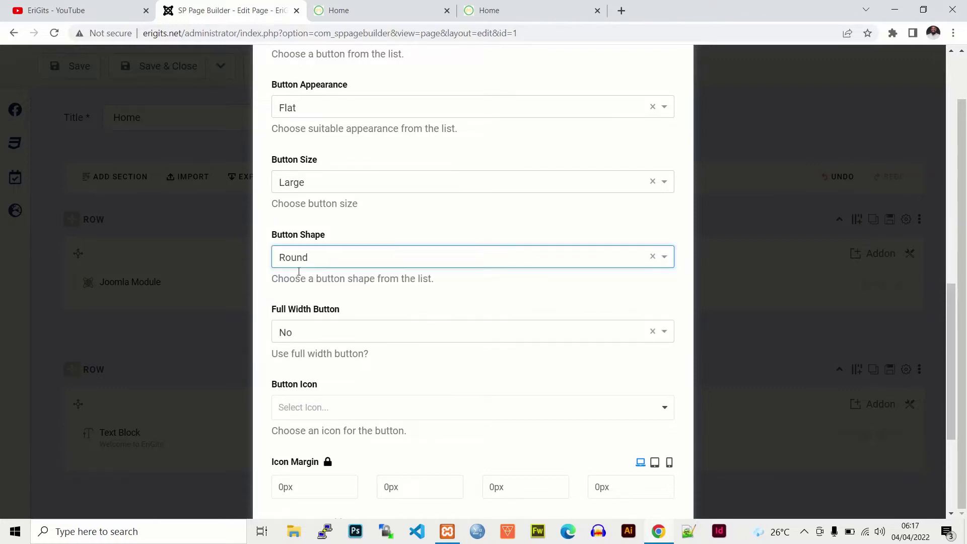
click(295, 323)
Step: Choose the fa-angle-double-right icon for the button, matching the one on the reference site's Read more button
drag(953, 310, 953, 339)
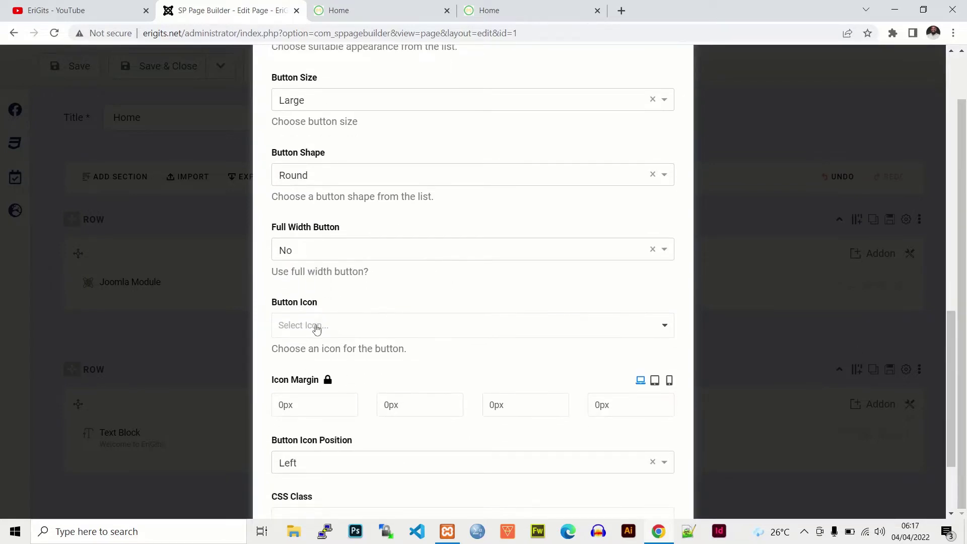
click(316, 329)
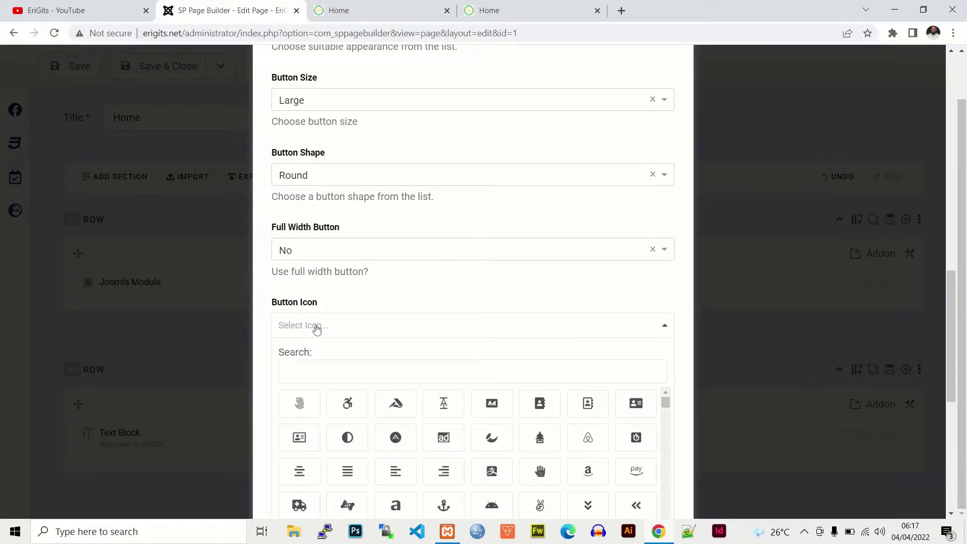
click(488, 10)
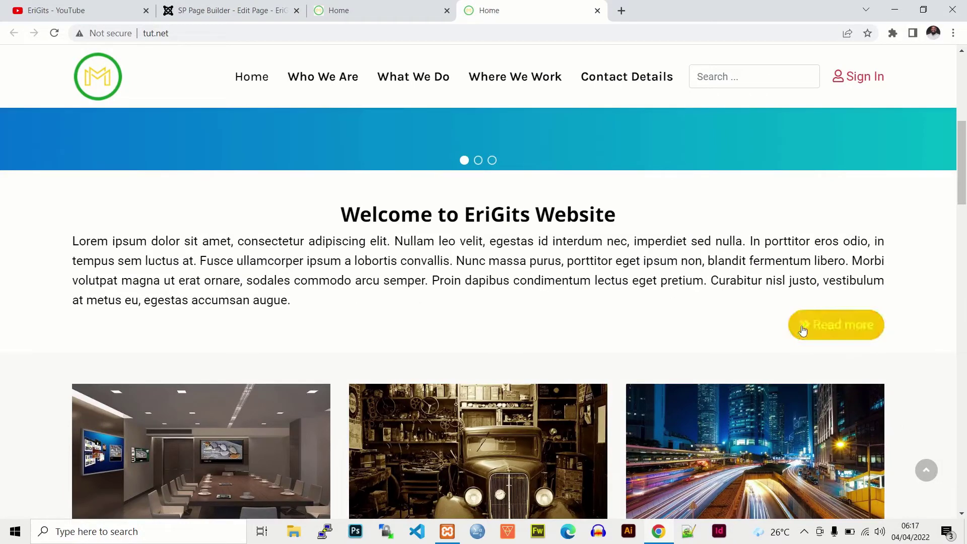
click(232, 11)
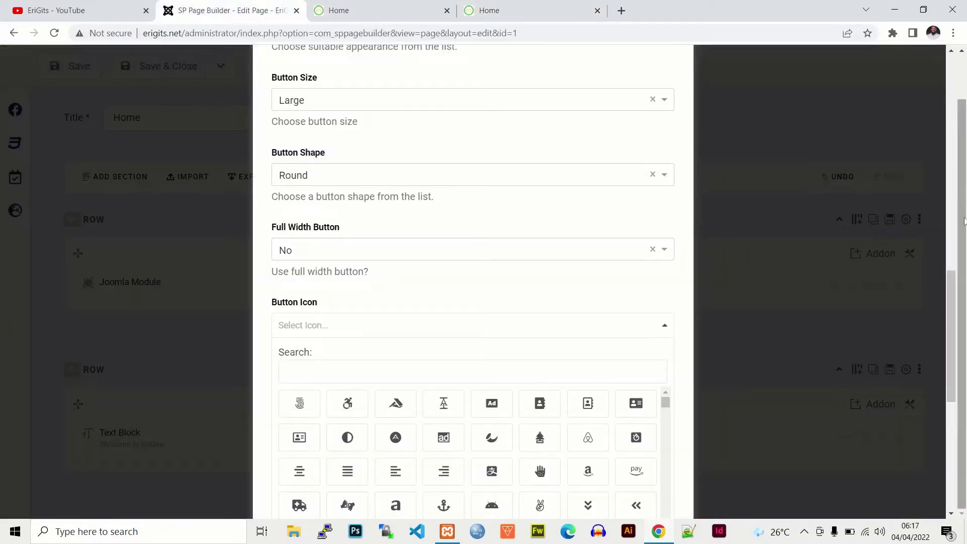
scroll(697, 369, down, 3)
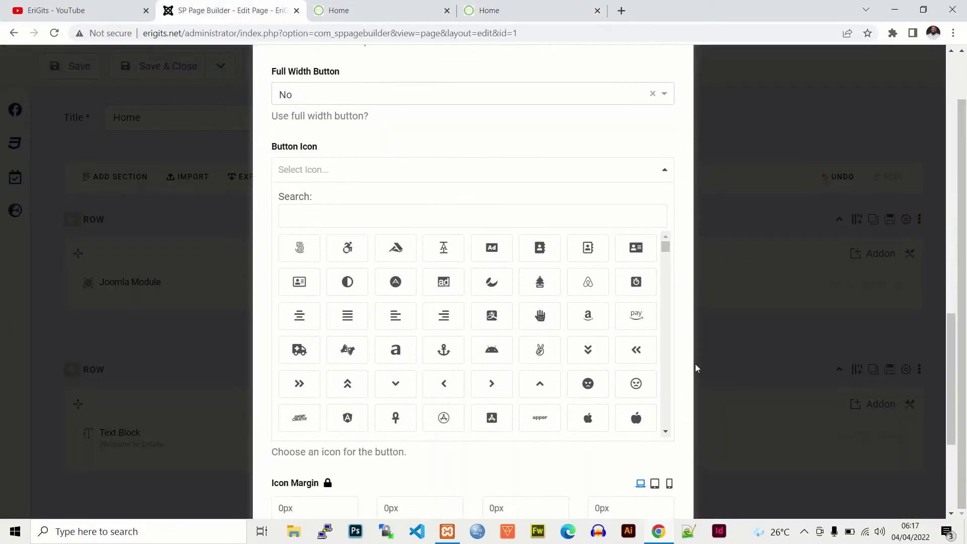
click(300, 384)
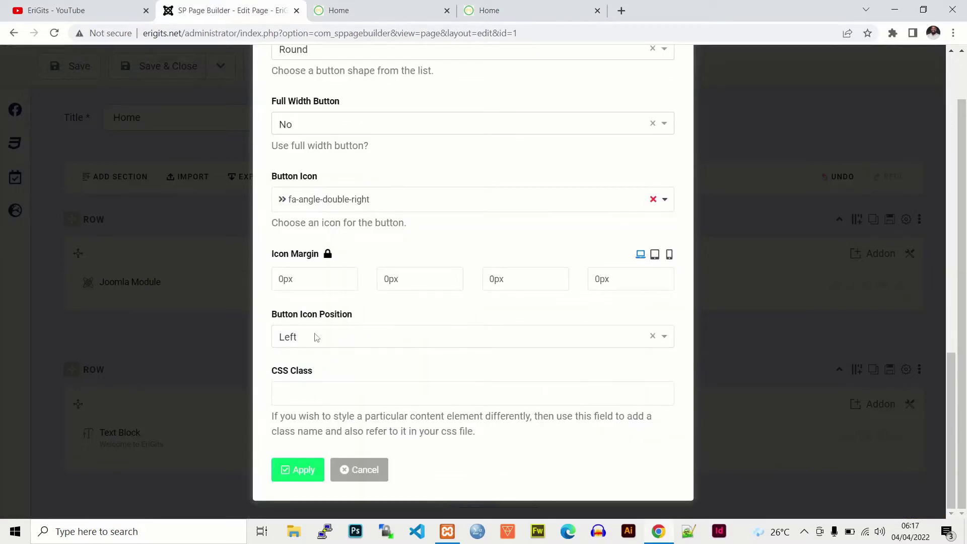
Step: Check the icon spacing of the Read more button on the reference site and return to the button settings
click(303, 286)
click(501, 11)
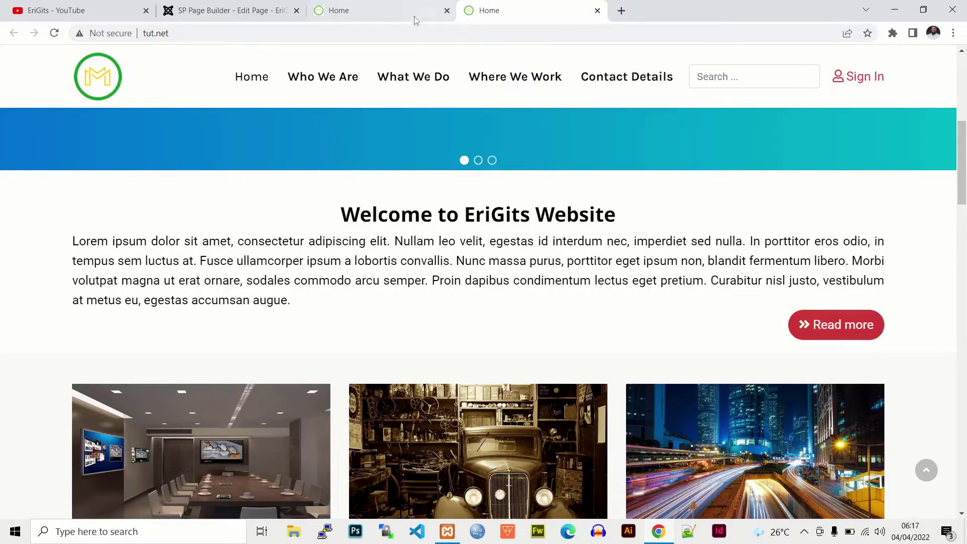
click(231, 11)
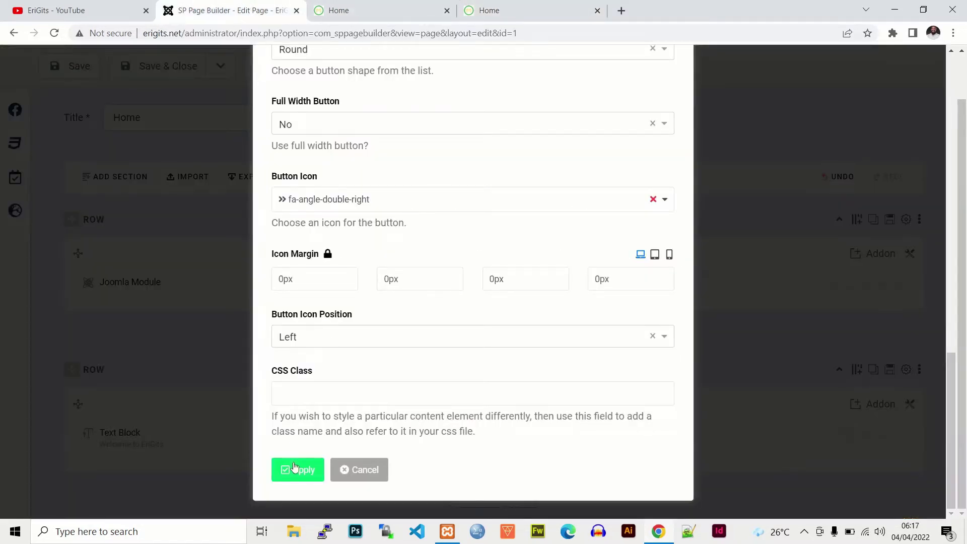
Step: Set the bottom margin of the Read more button to 20px in its style options
drag(953, 426, 966, 182)
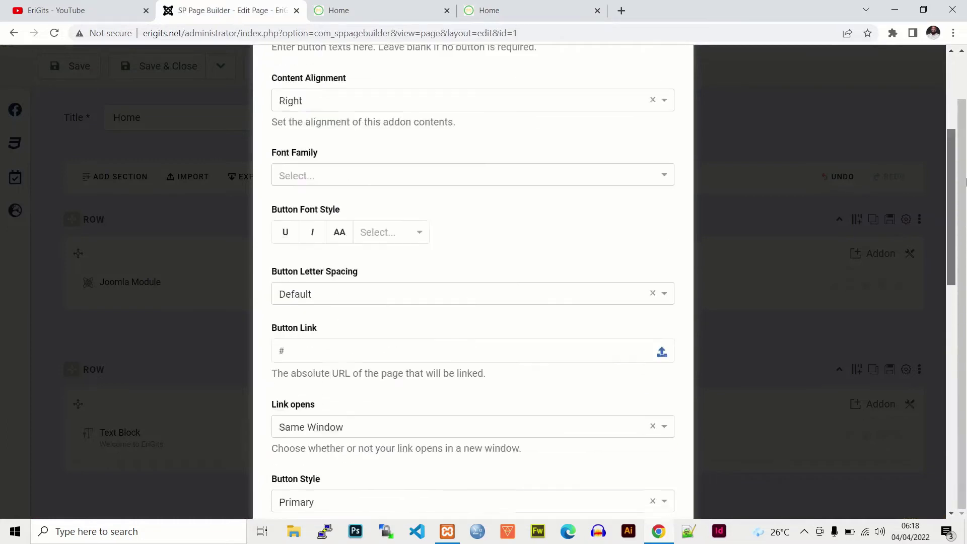
scroll(658, 87, up, 3)
scroll(944, 156, up, 2)
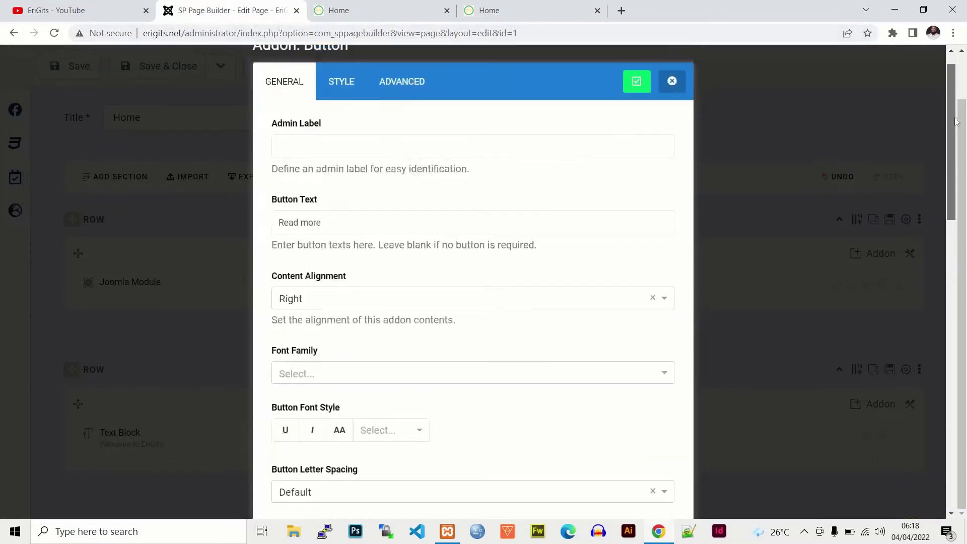
click(342, 107)
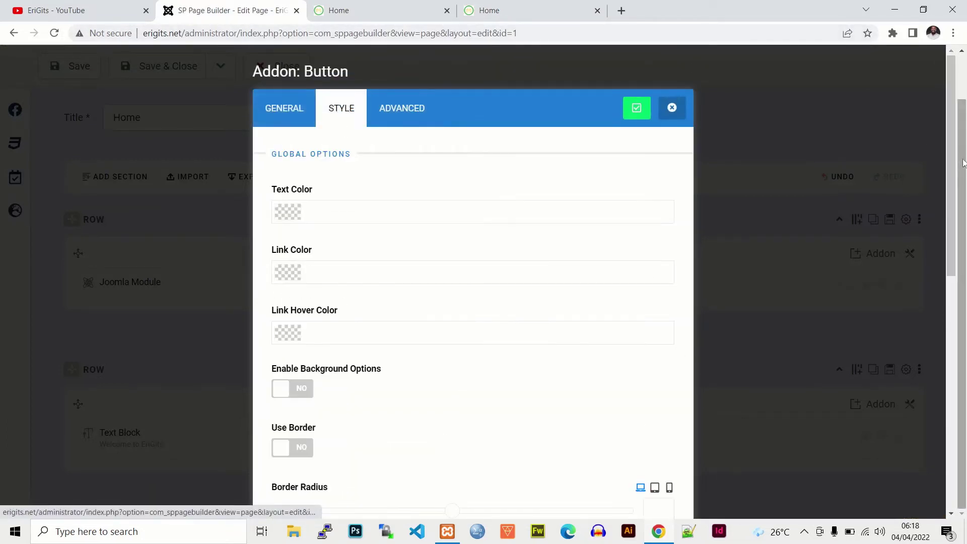
drag(956, 163, 951, 268)
click(493, 341)
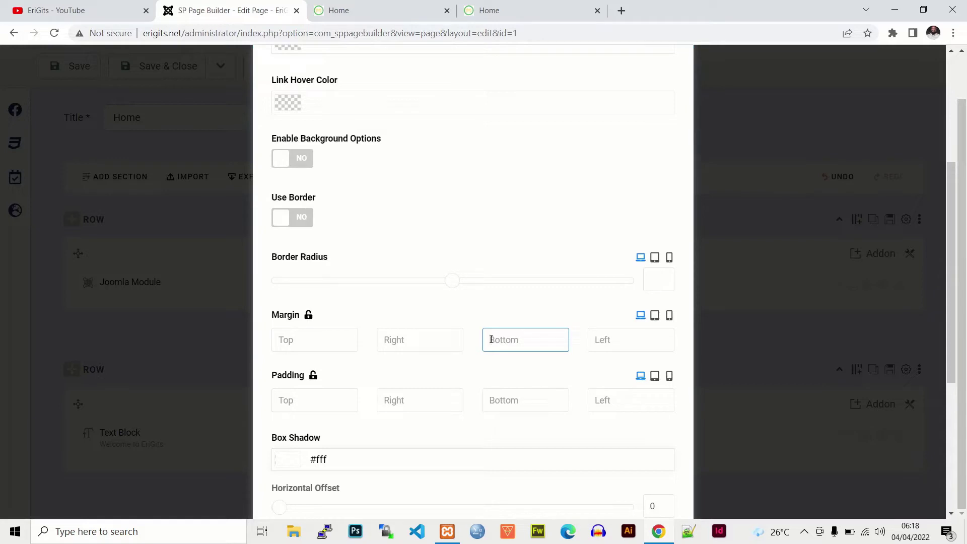
text(20)
click(373, 258)
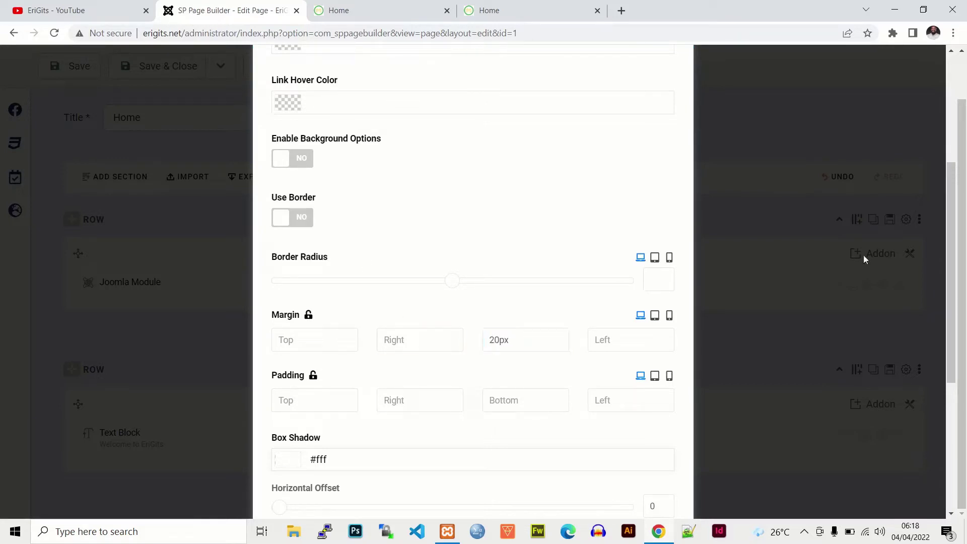
Step: Set the link hover color of the Read more button to #fff500
drag(962, 309, 955, 257)
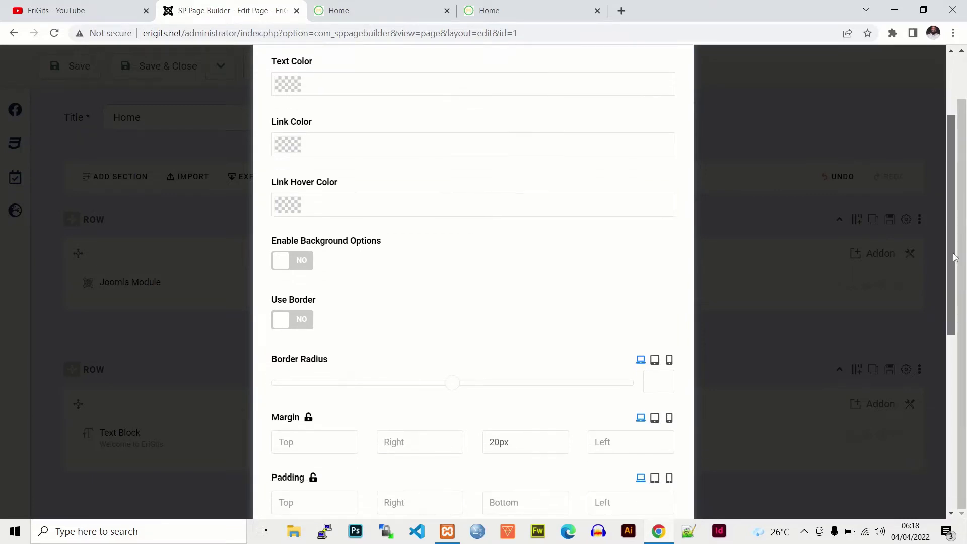
click(324, 207)
click(325, 208)
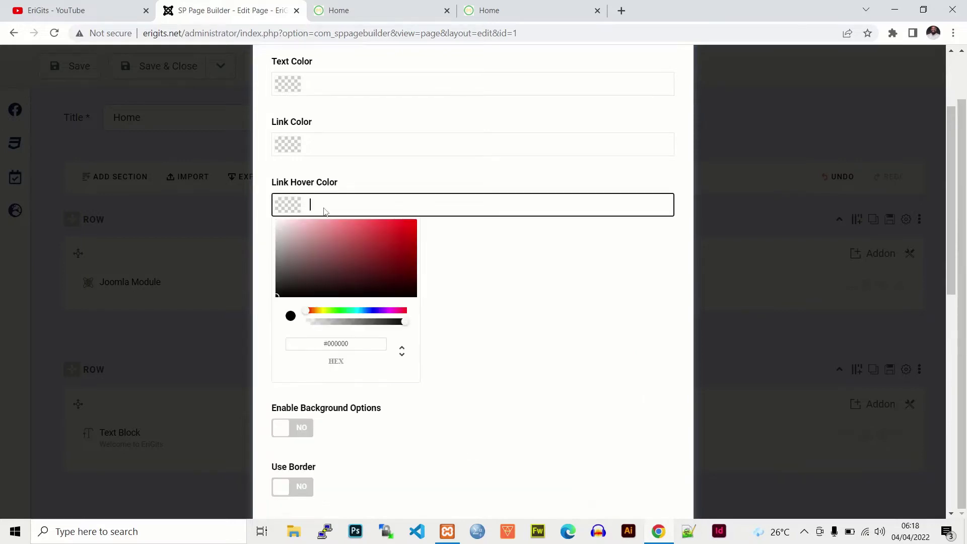
text(fff)
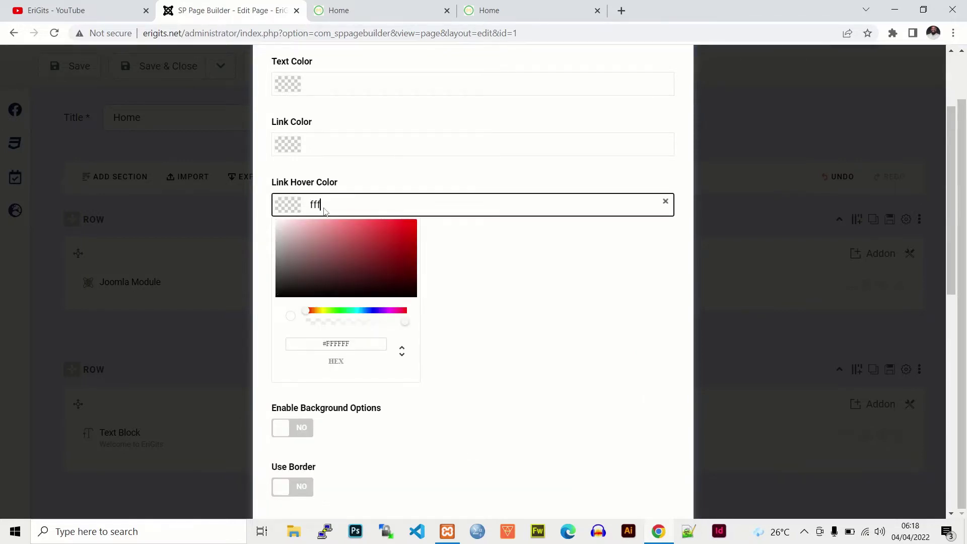
text(500)
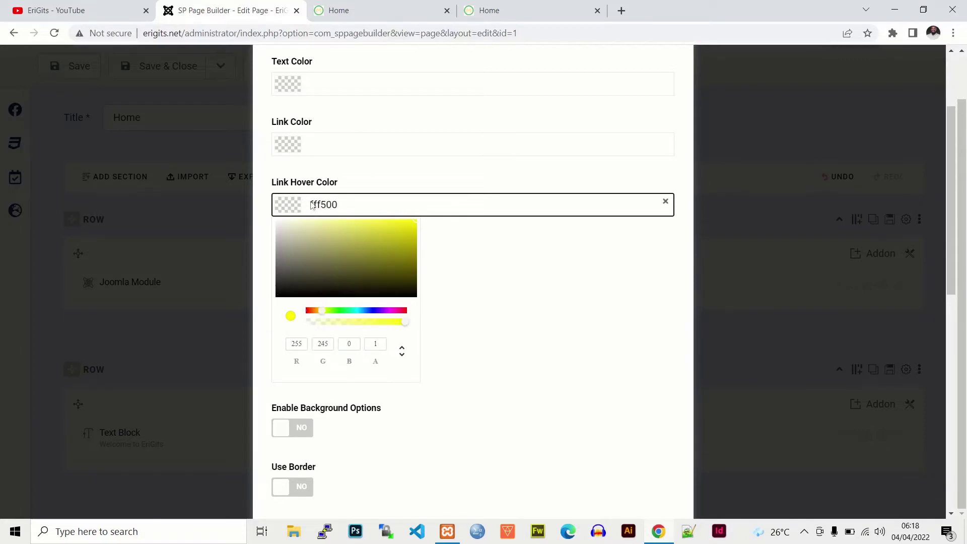
key(Return)
click(312, 202)
click(312, 206)
click(311, 208)
text(#)
click(401, 186)
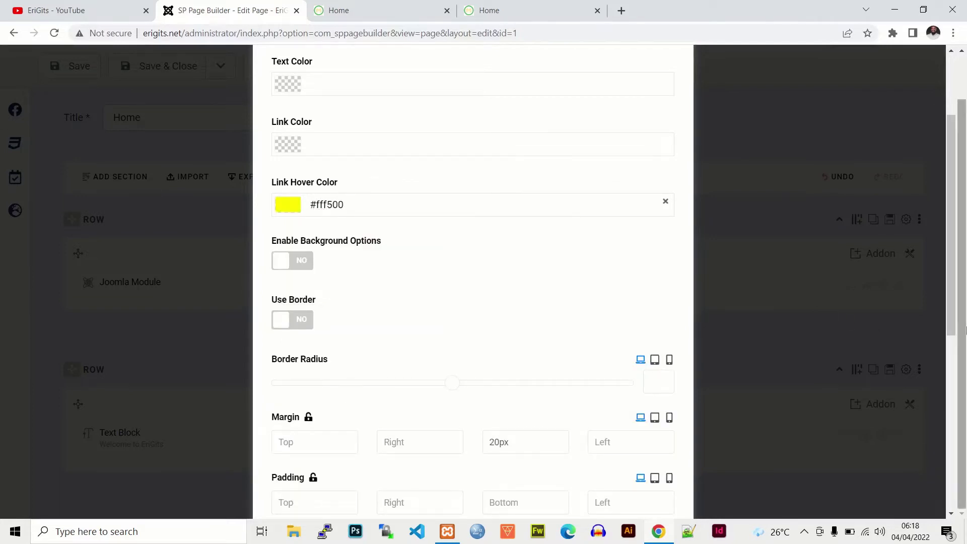
Step: Apply the button settings and save the Home page
drag(957, 316, 957, 482)
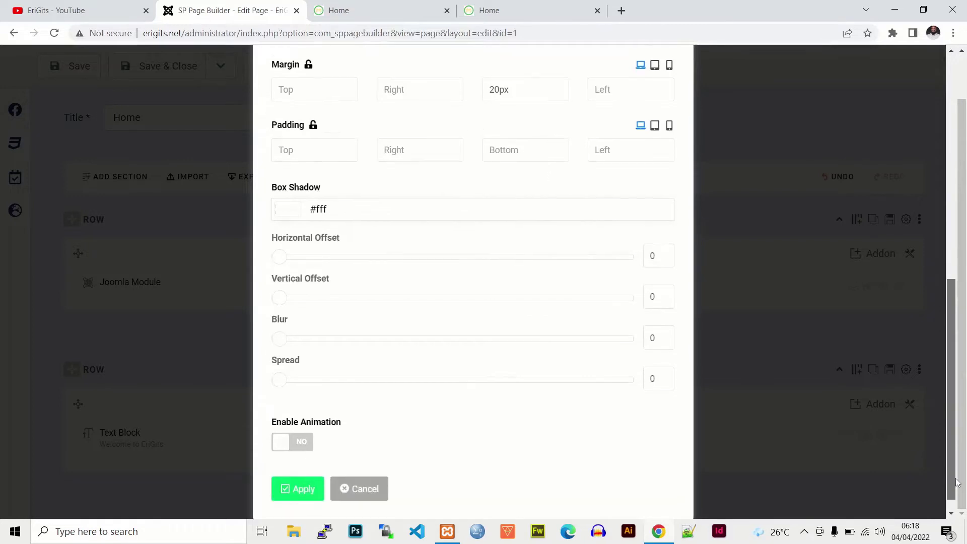
click(298, 483)
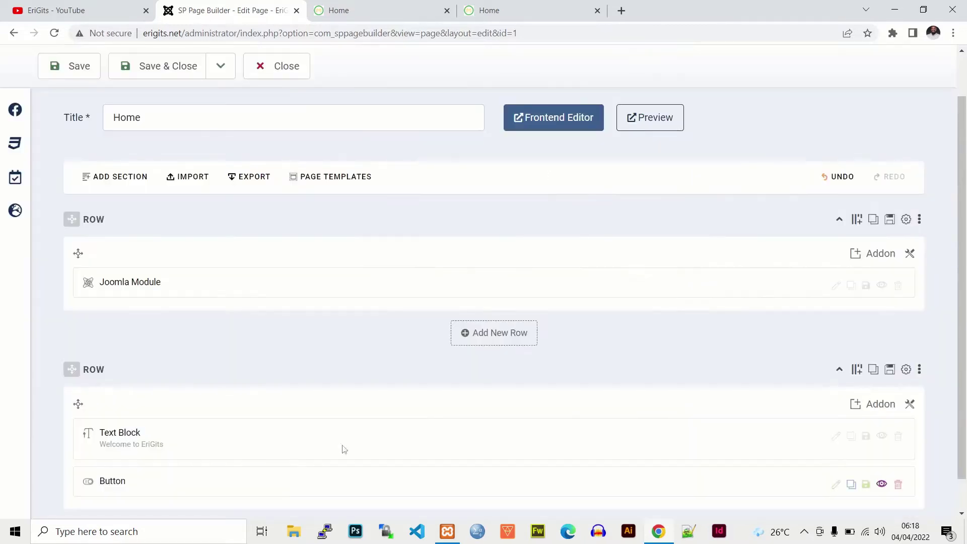
scroll(598, 216, up, 1)
click(88, 112)
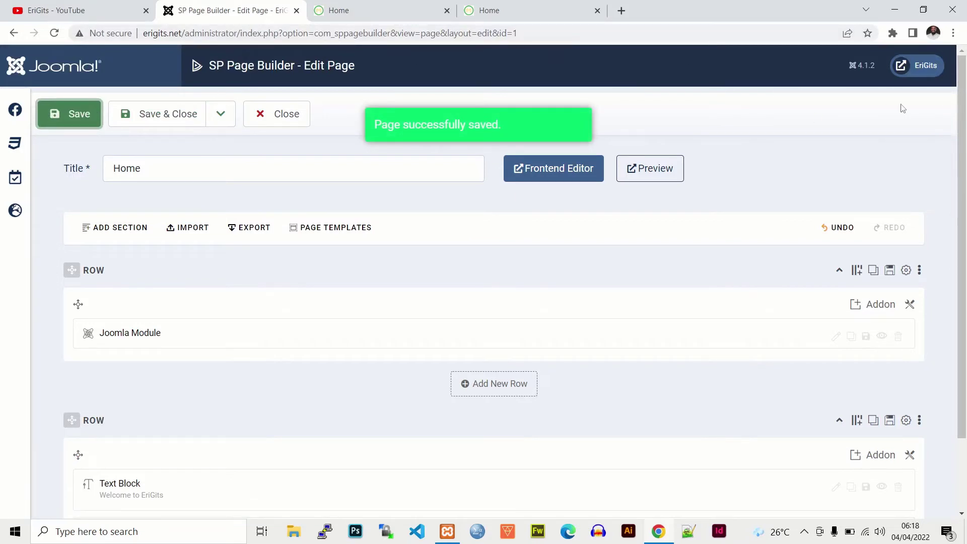
Step: Open a fresh view of the EriGits site, close the outdated one, and check the Read more button under the welcome text
click(932, 72)
click(491, 13)
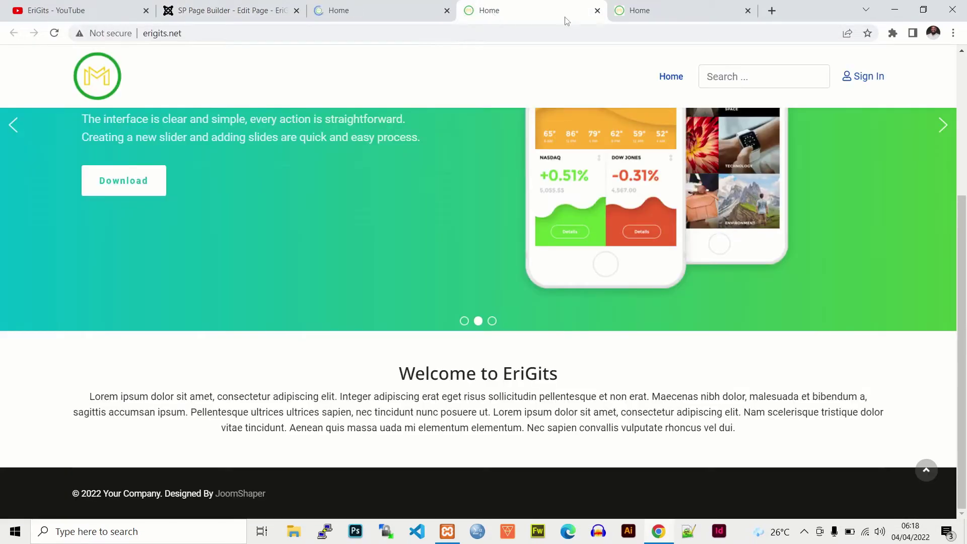
click(597, 11)
click(374, 6)
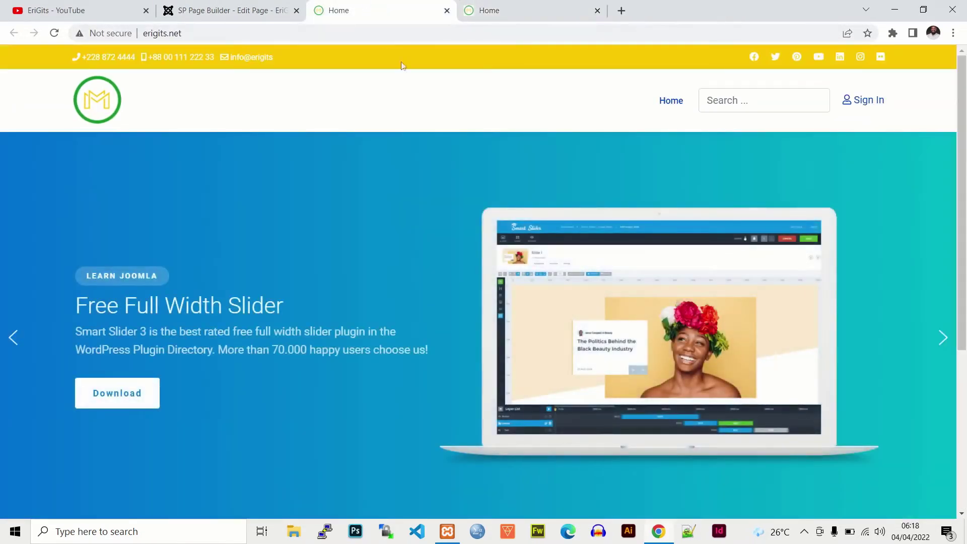
scroll(965, 189, down, 1)
scroll(966, 189, down, 5)
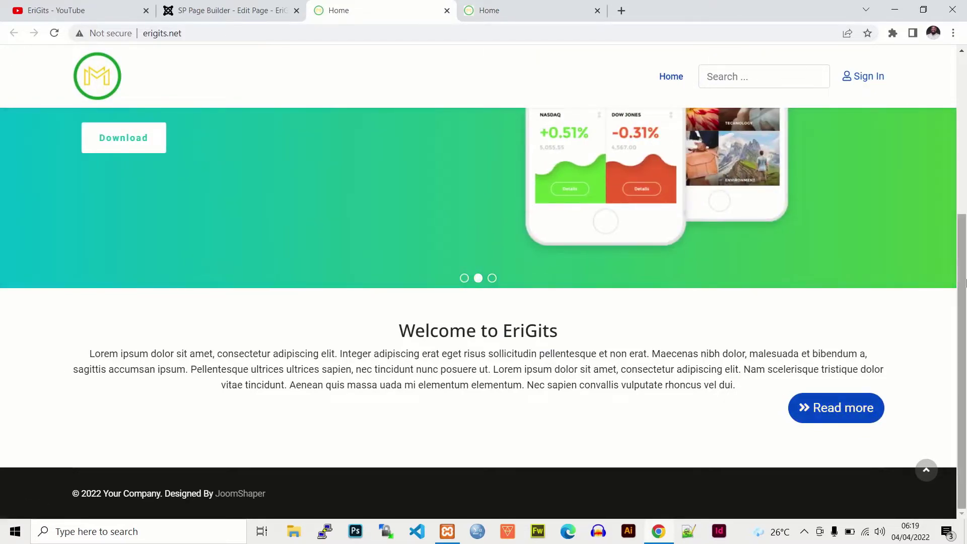
drag(965, 283, 965, 176)
Step: Examine the Read more button and the three-column image section below it on the reference site
click(524, 9)
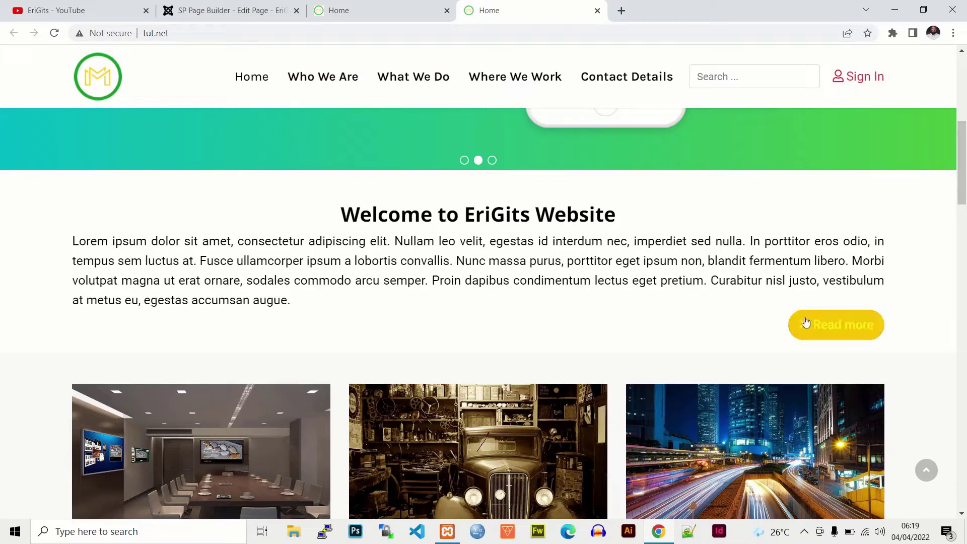
drag(966, 180, 966, 214)
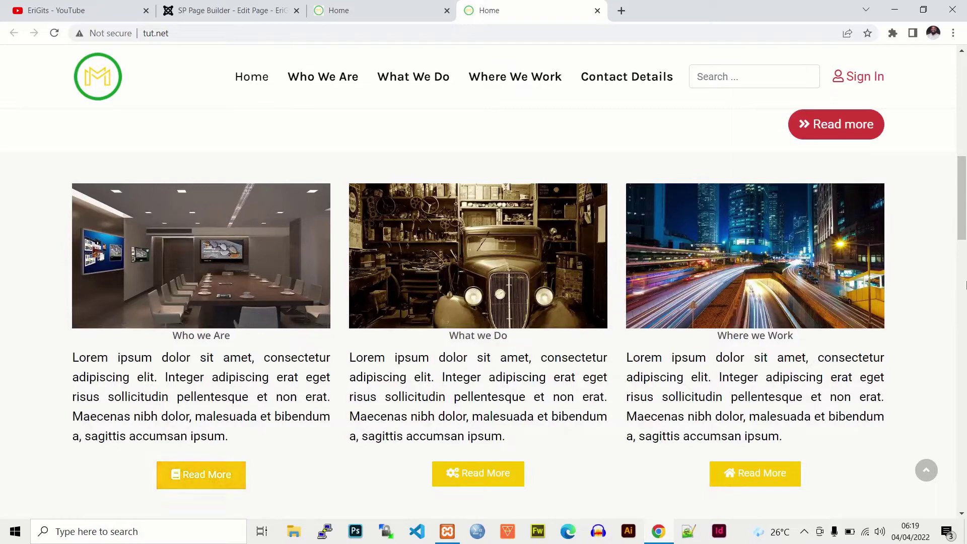
scroll(479, 256, down, 2)
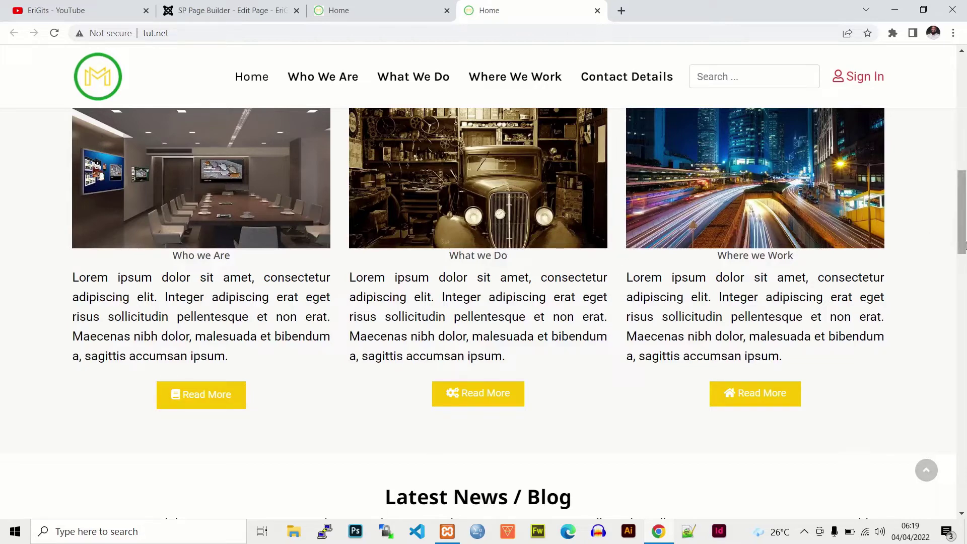
scroll(399, 254, up, 5)
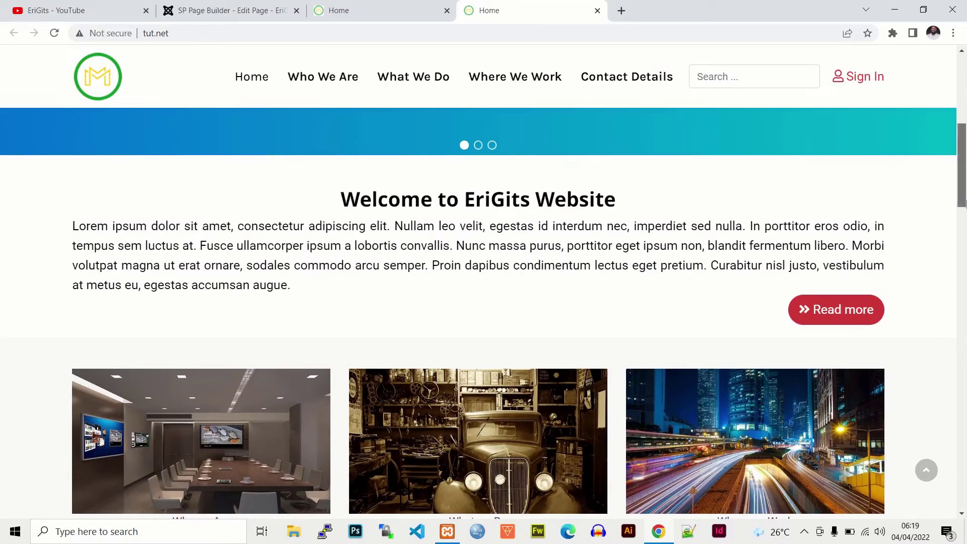
scroll(966, 276, down, 2)
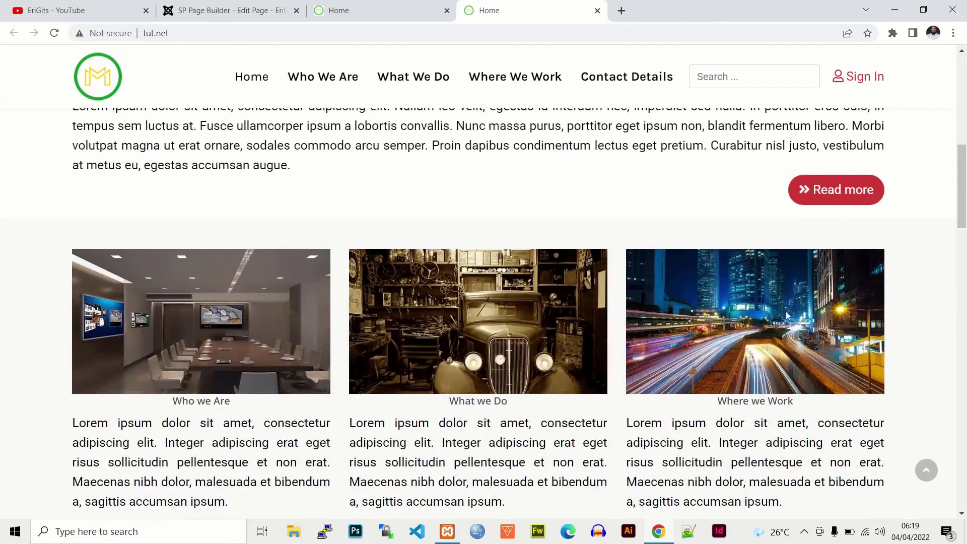
scroll(962, 202, down, 3)
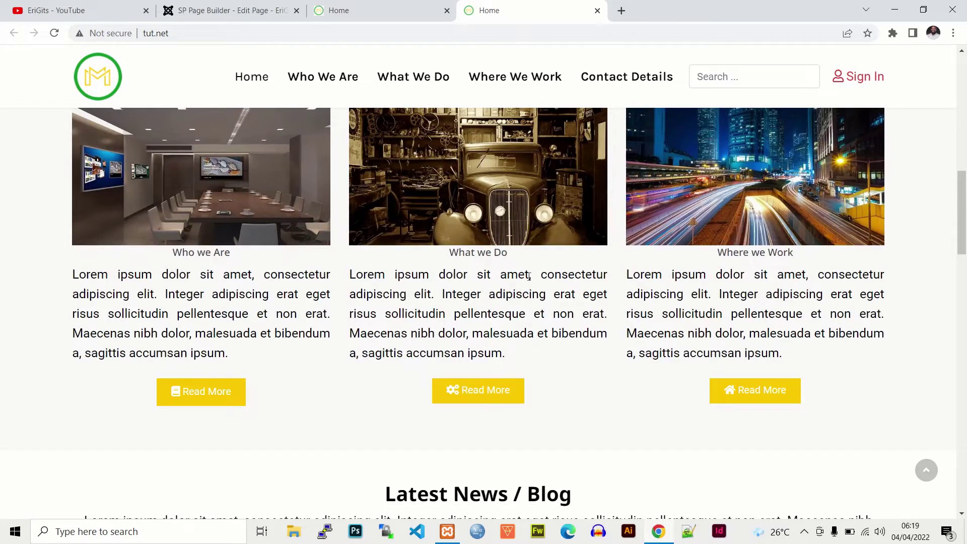
Step: Compare the area under the welcome section on the EriGits site with the Who we Are, What we Do and Where we Work columns on the reference site
click(232, 10)
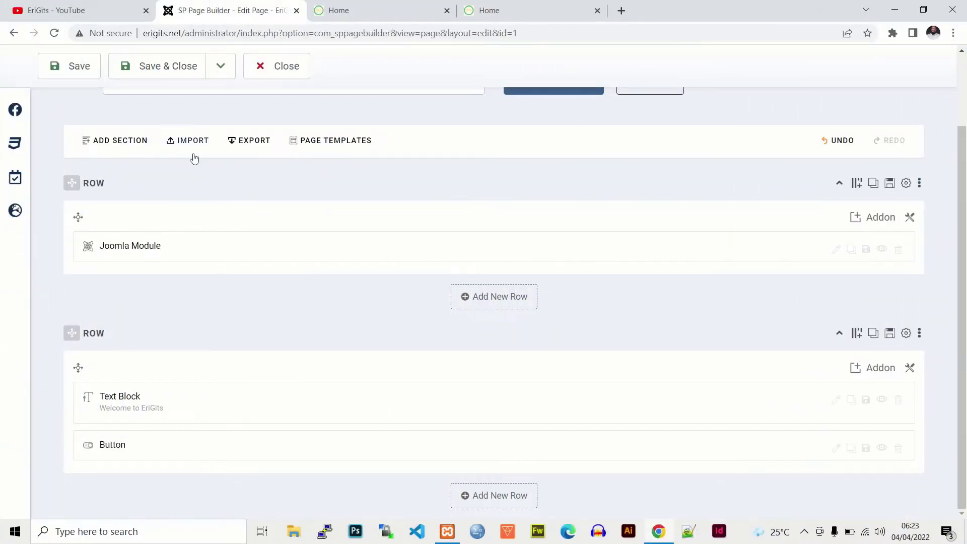
click(359, 9)
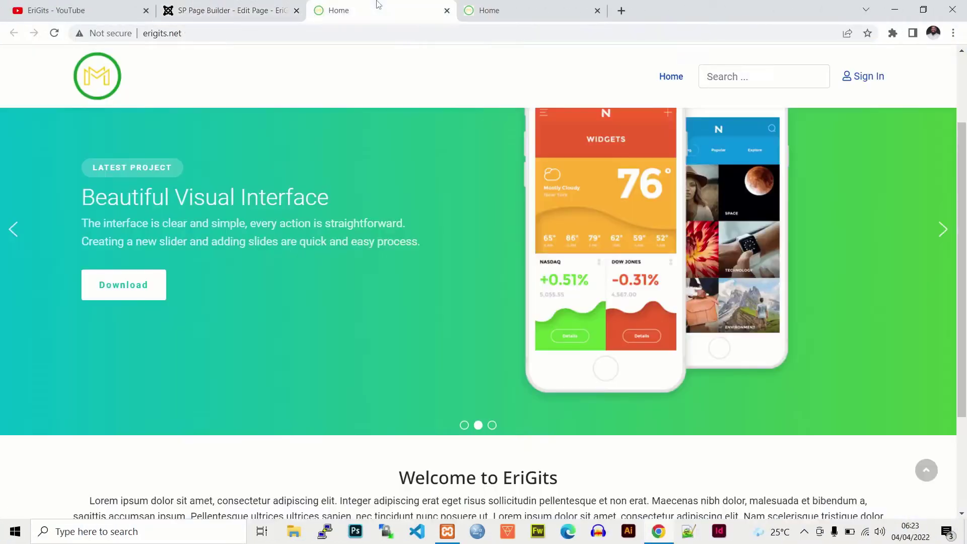
click(508, 10)
scroll(966, 165, down, 4)
scroll(618, 125, up, 5)
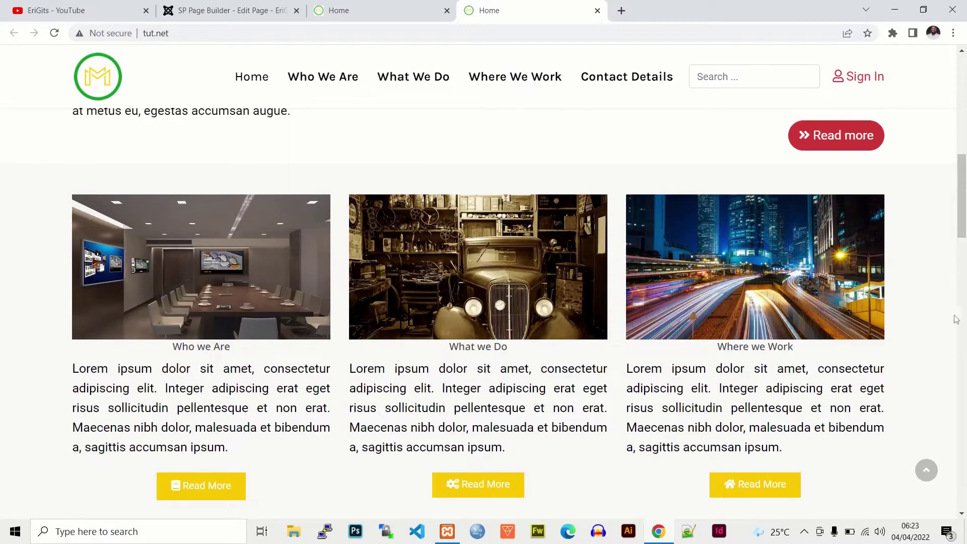
scroll(36, 154, down, 3)
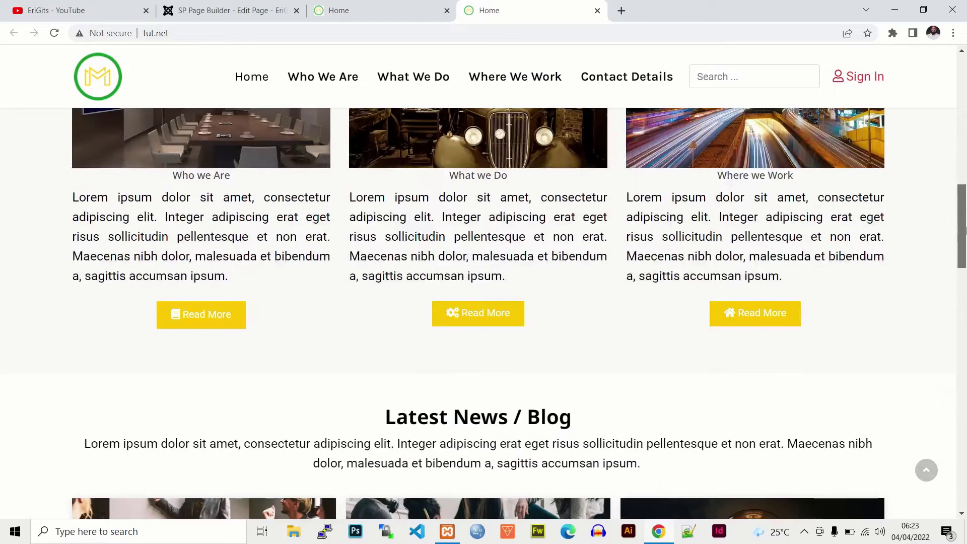
scroll(963, 237, up, 3)
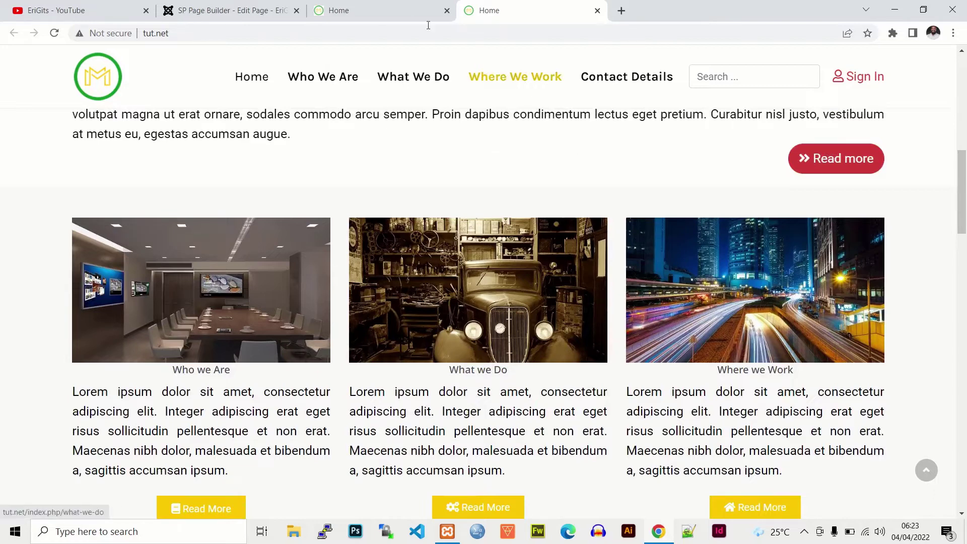
click(399, 10)
drag(965, 158, 965, 281)
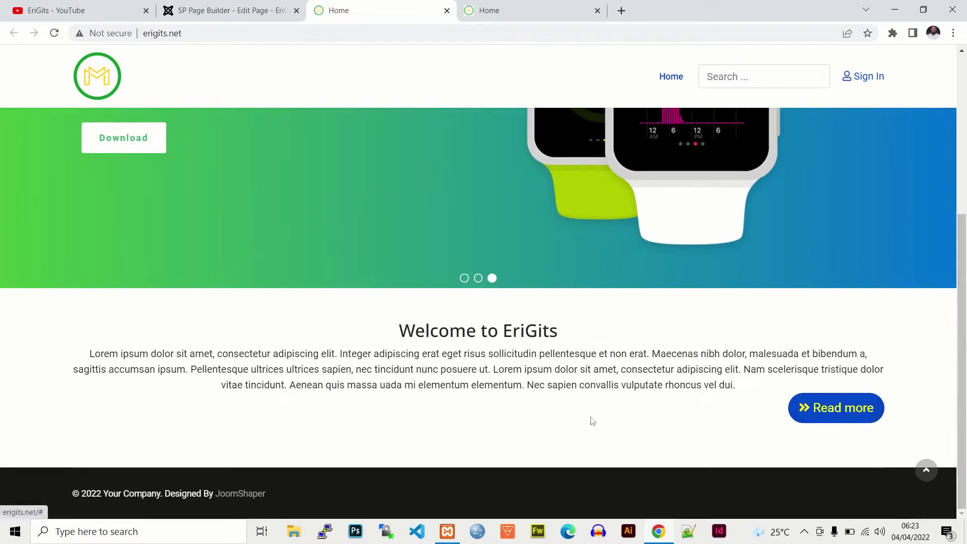
click(530, 5)
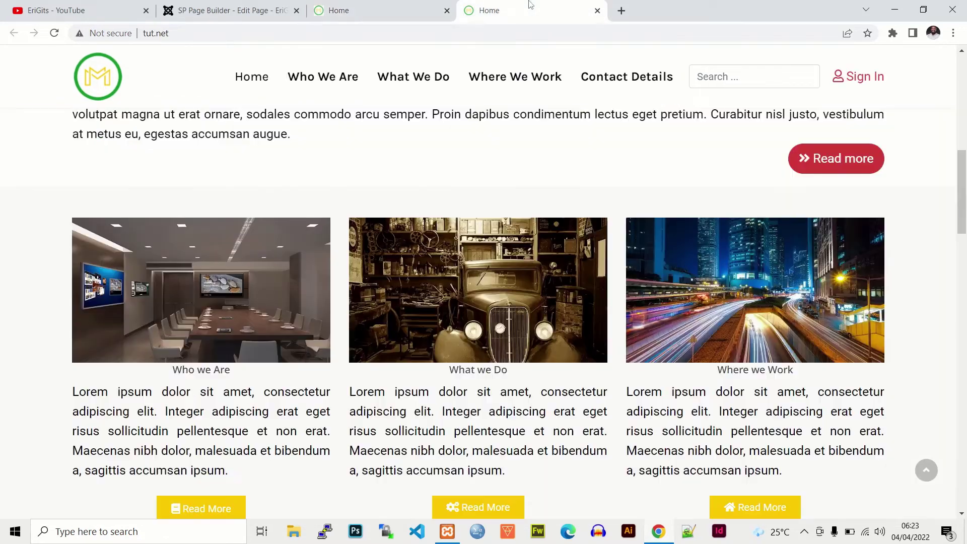
scroll(773, 213, down, 1)
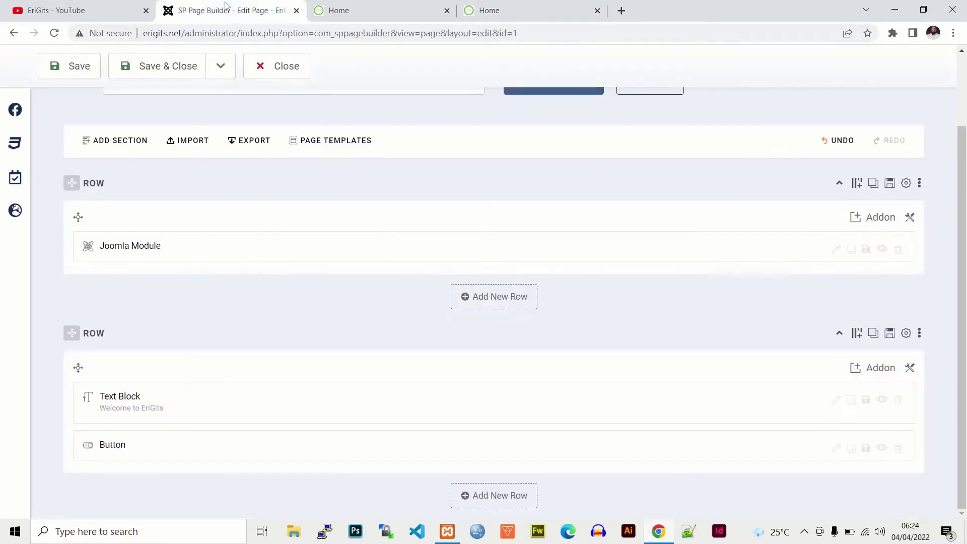
Step: Add a row with three equal columns below the welcome row in the page editor and compare it with the reference site's section
click(232, 7)
click(512, 501)
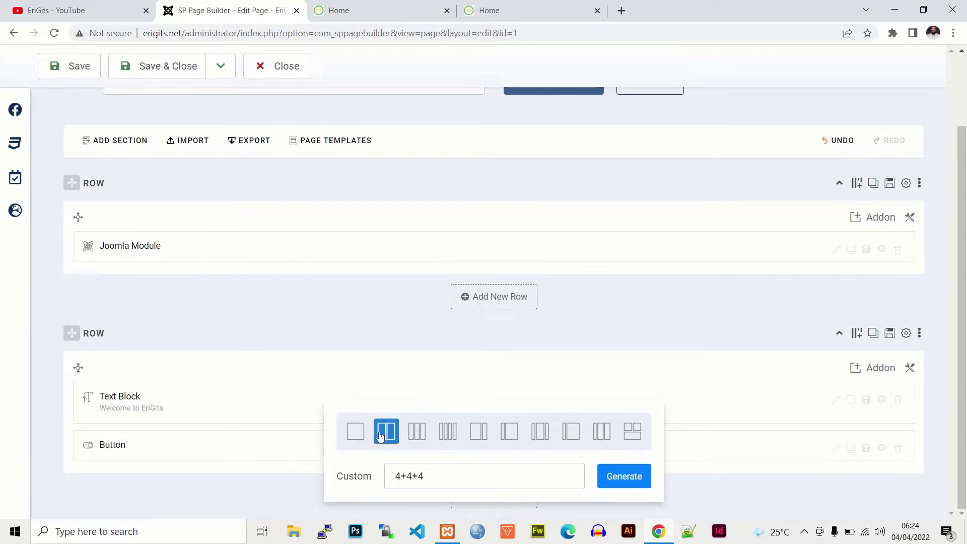
click(417, 433)
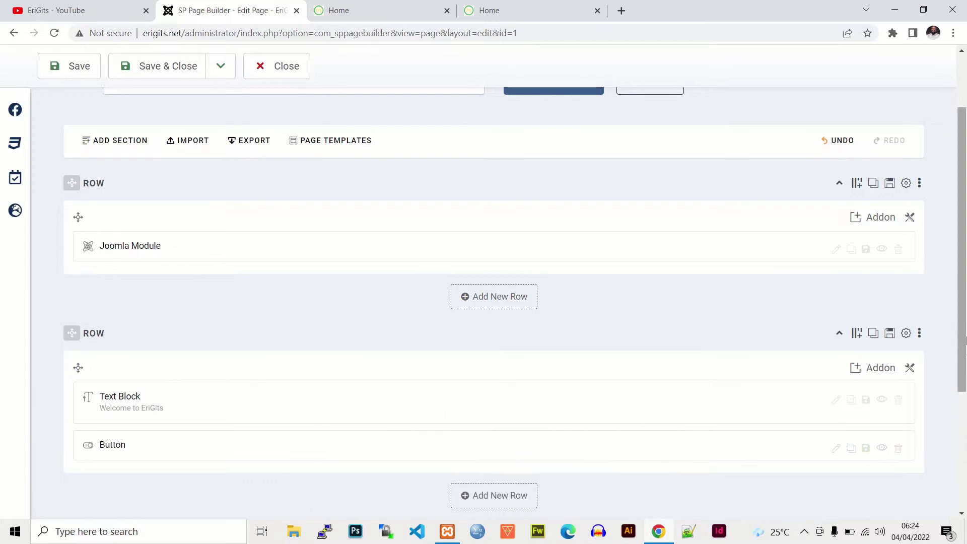
scroll(965, 432, down, 4)
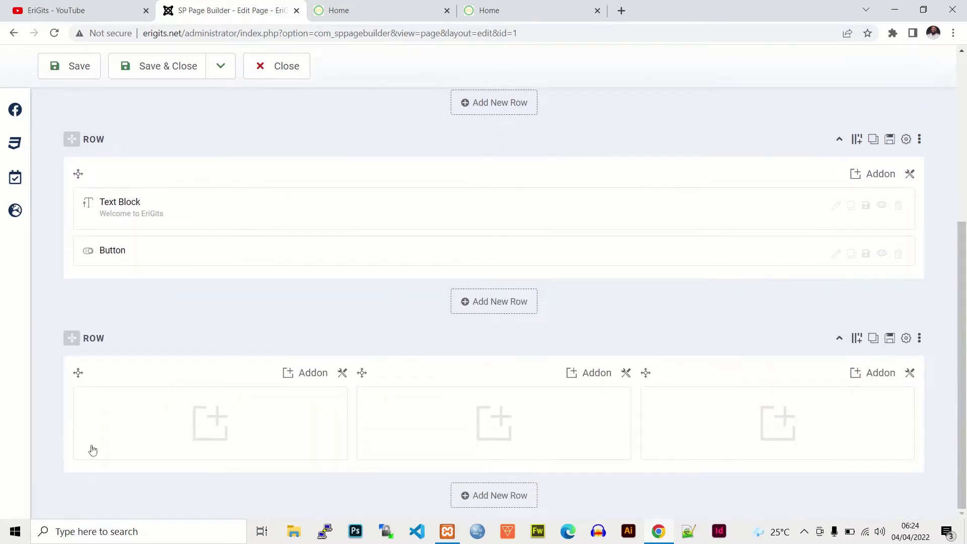
click(504, 10)
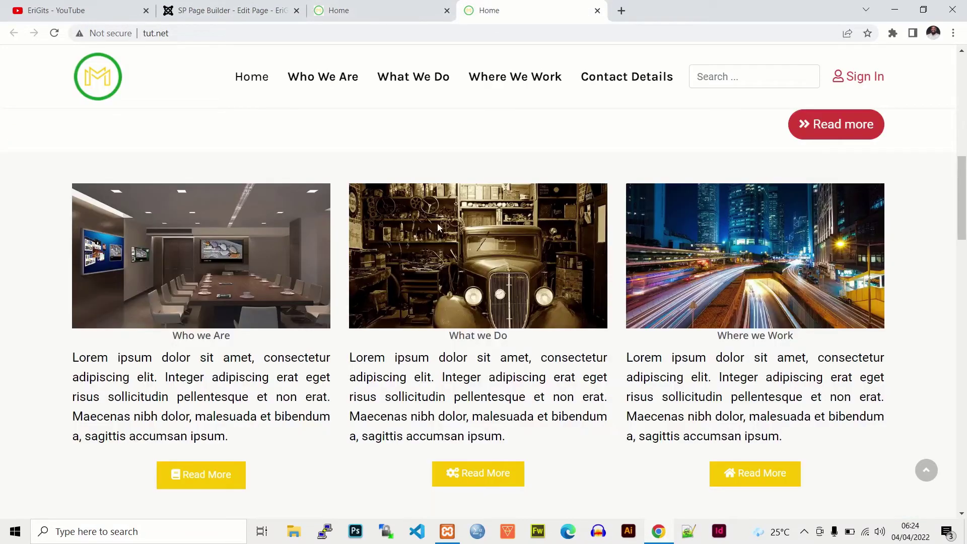
click(252, 10)
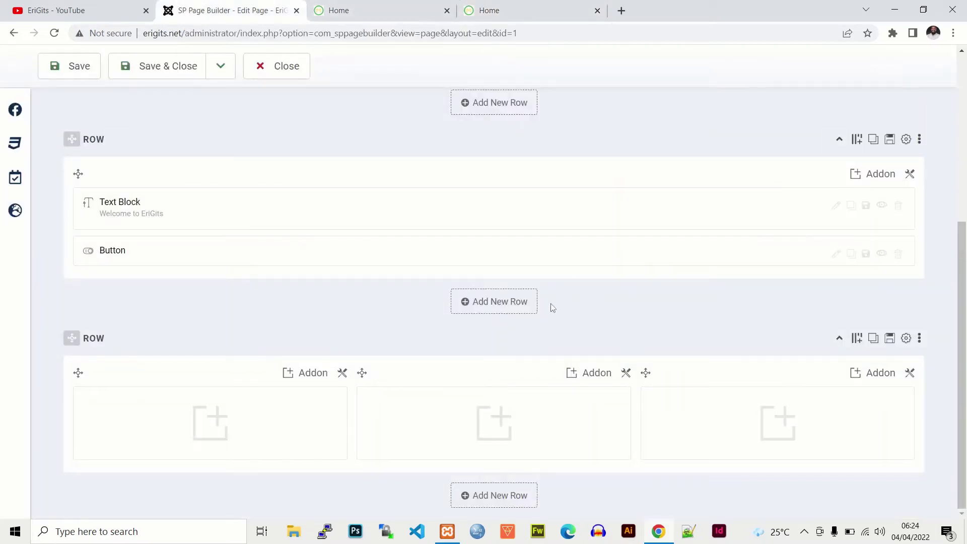
Step: Open the style options of the new three-column row and compare them with the corresponding section on the reference site
click(526, 8)
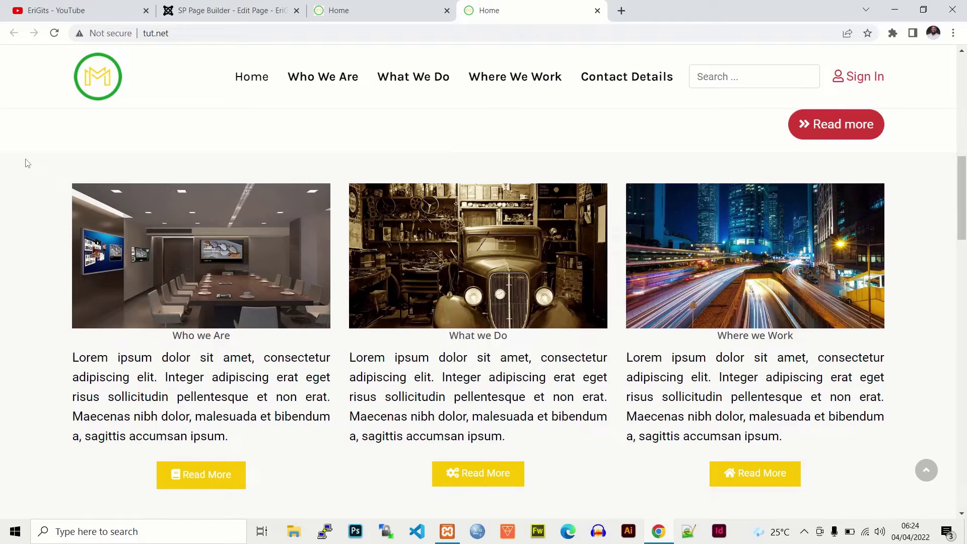
click(232, 11)
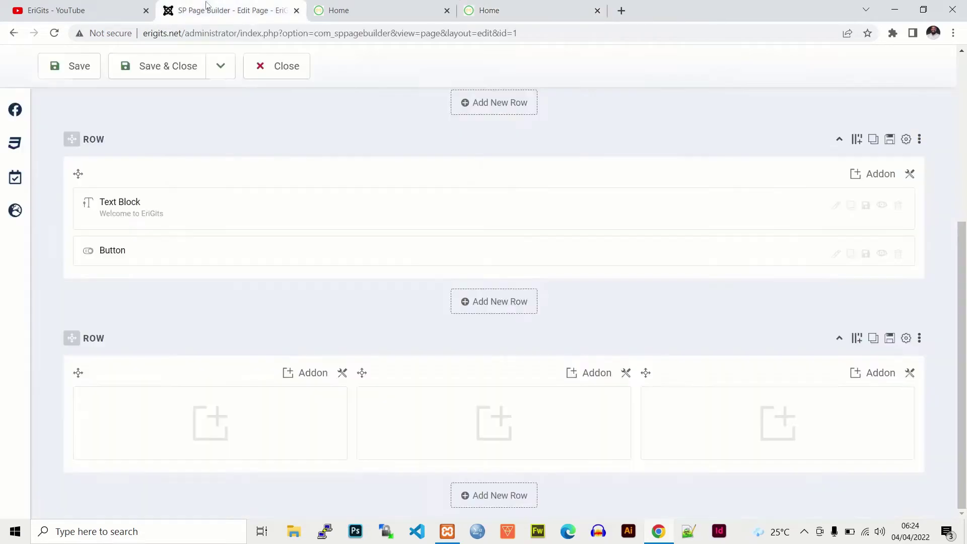
click(906, 338)
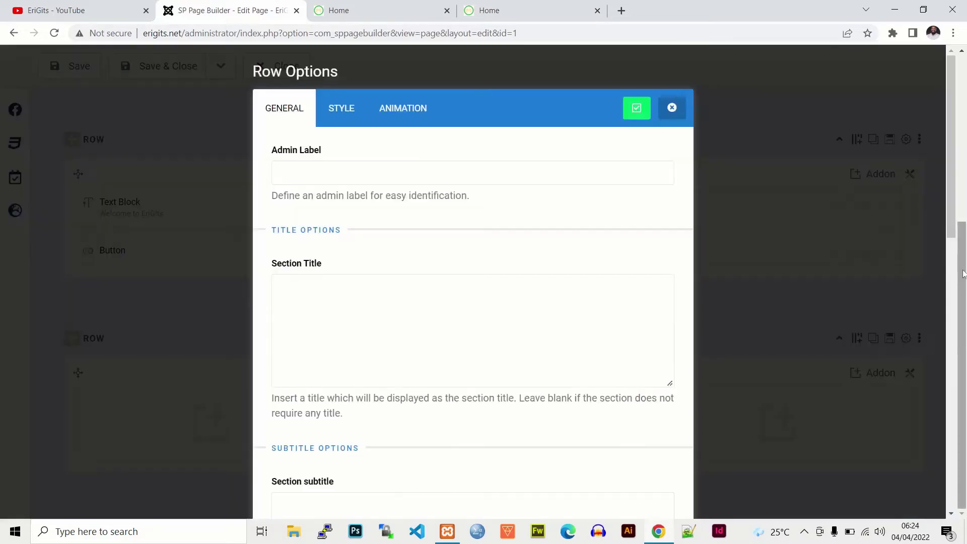
mouse_move(955, 218)
mouse_down()
mouse_move(965, 479)
mouse_move(962, 212)
mouse_up()
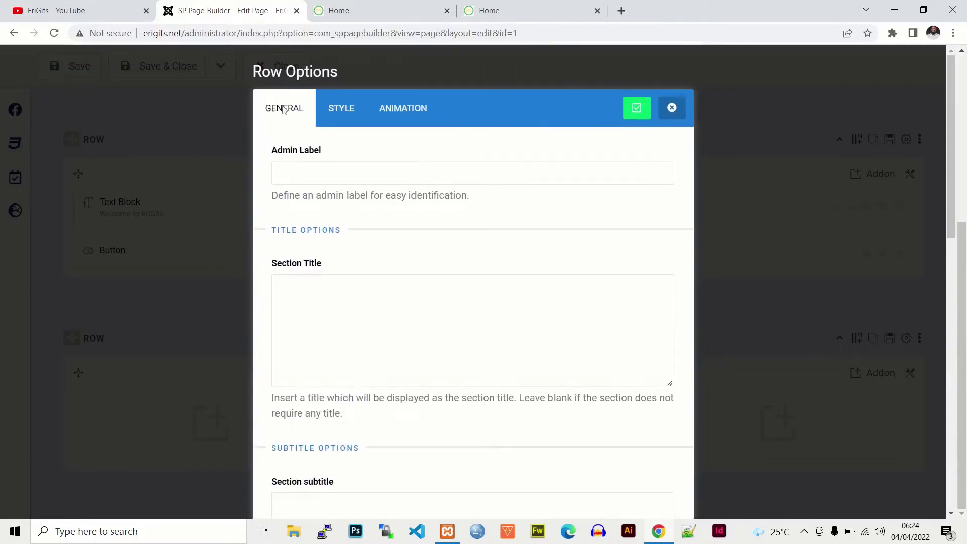
click(342, 109)
click(357, 167)
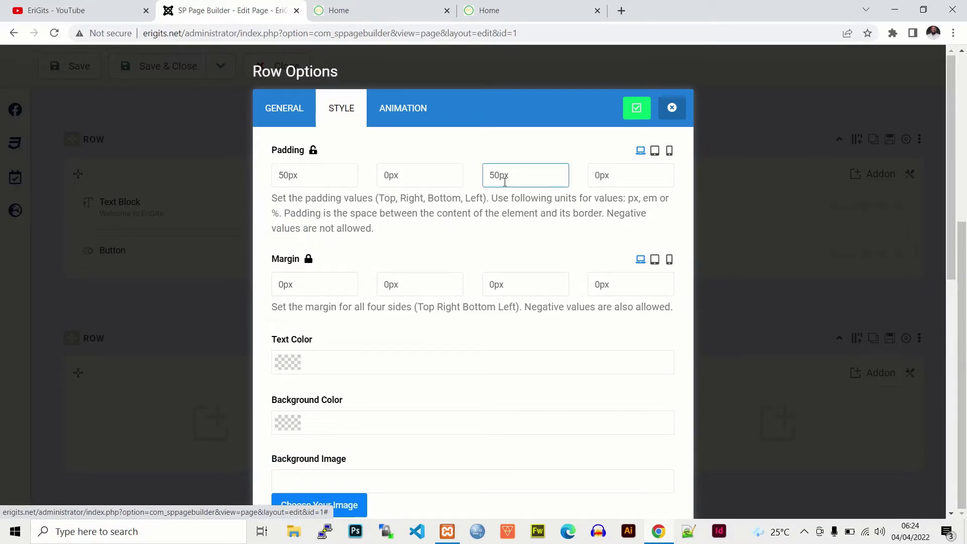
click(542, 14)
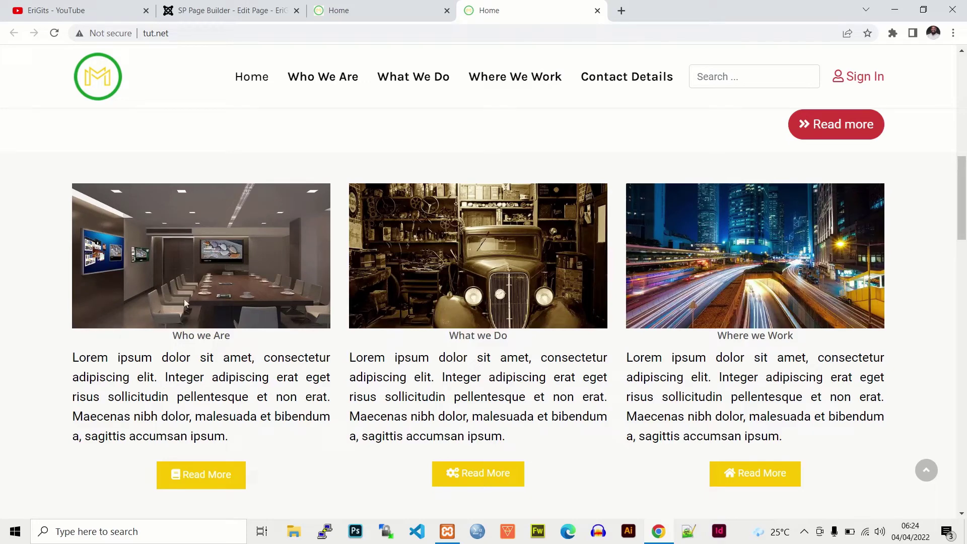
click(229, 11)
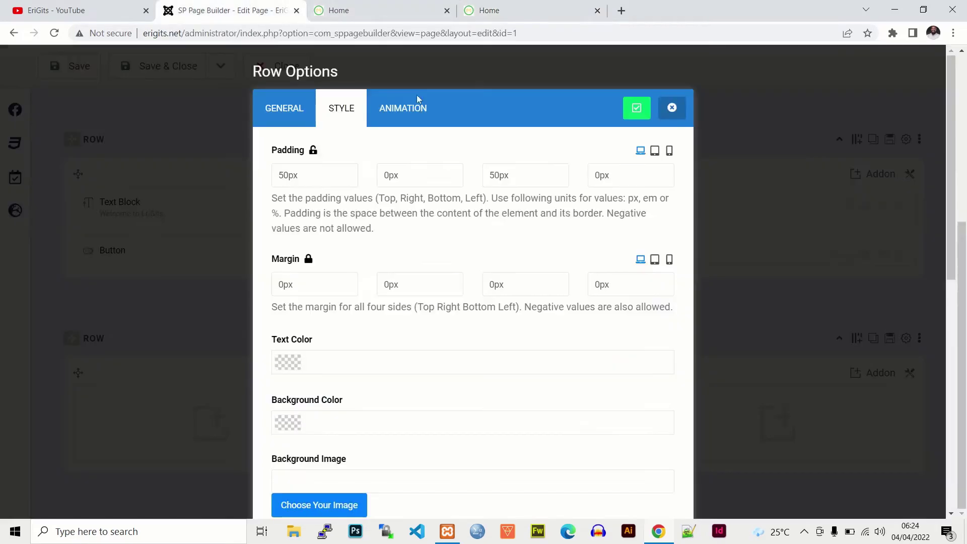
Step: Set the three-column row's background color to #f9f9f9
scroll(782, 352, down, 2)
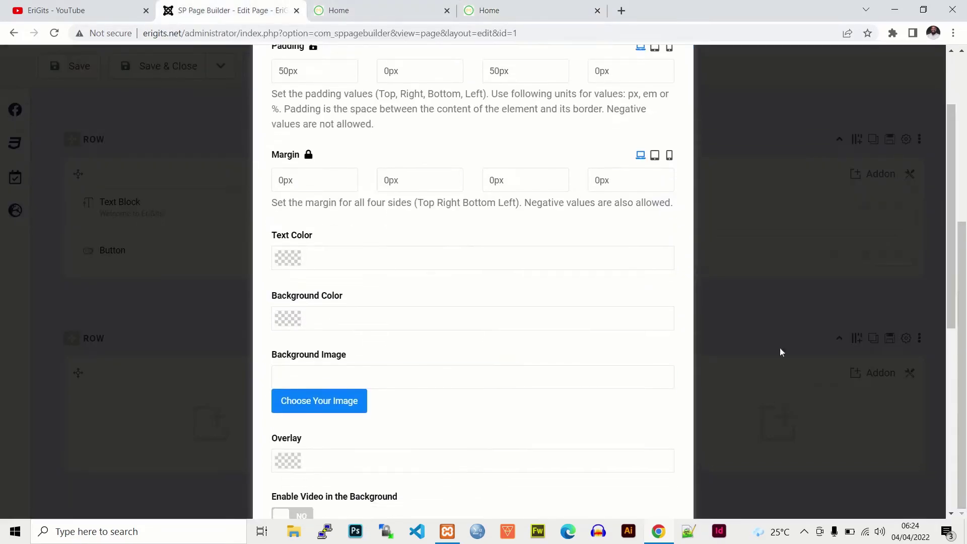
click(325, 324)
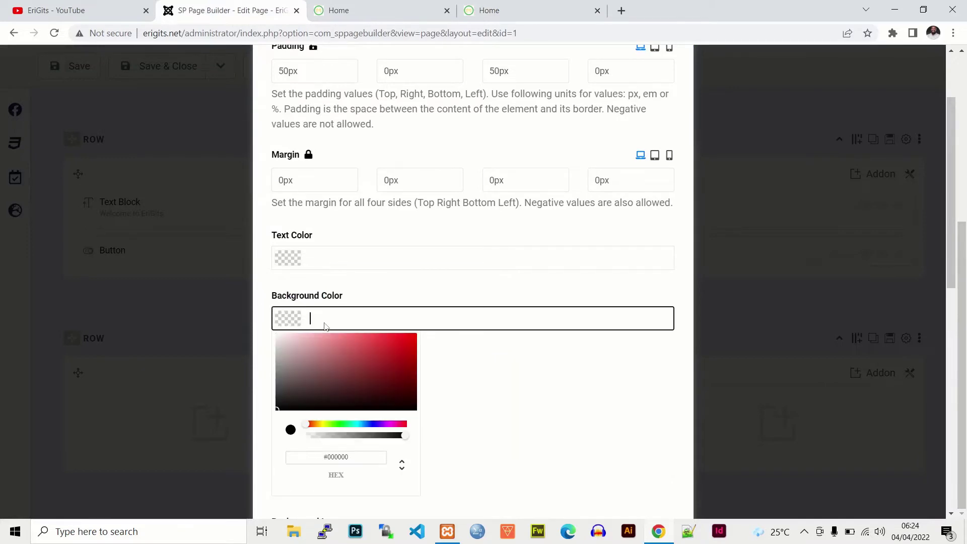
text(f9f9f)
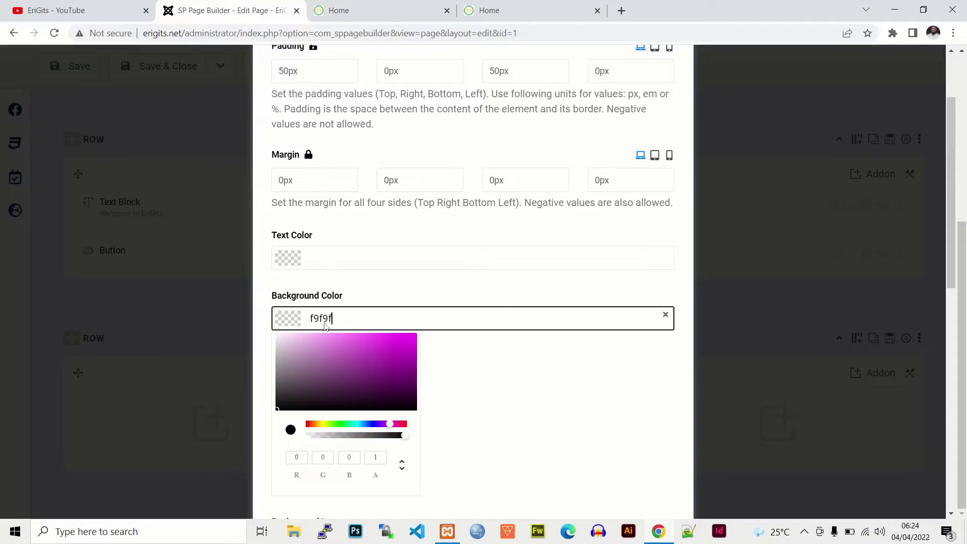
text(9)
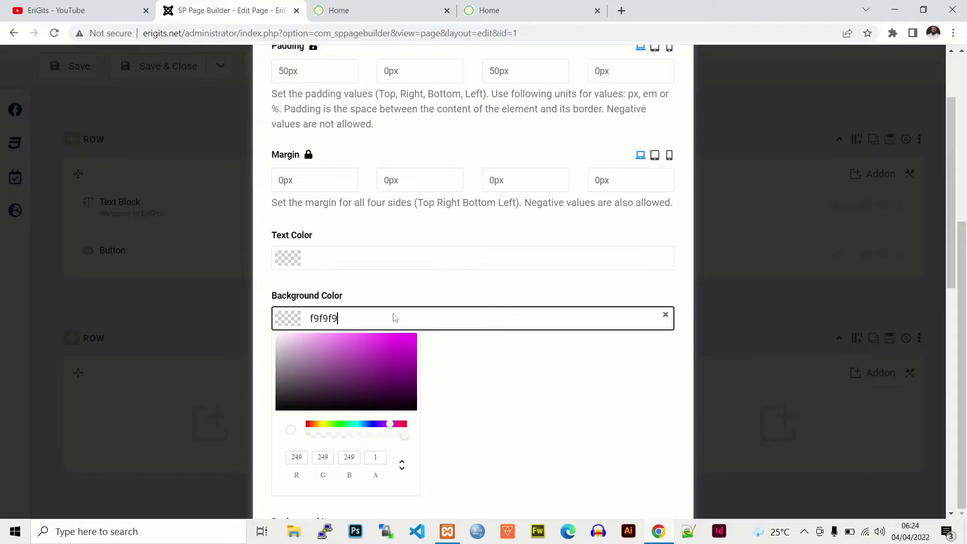
key(Return)
click(309, 318)
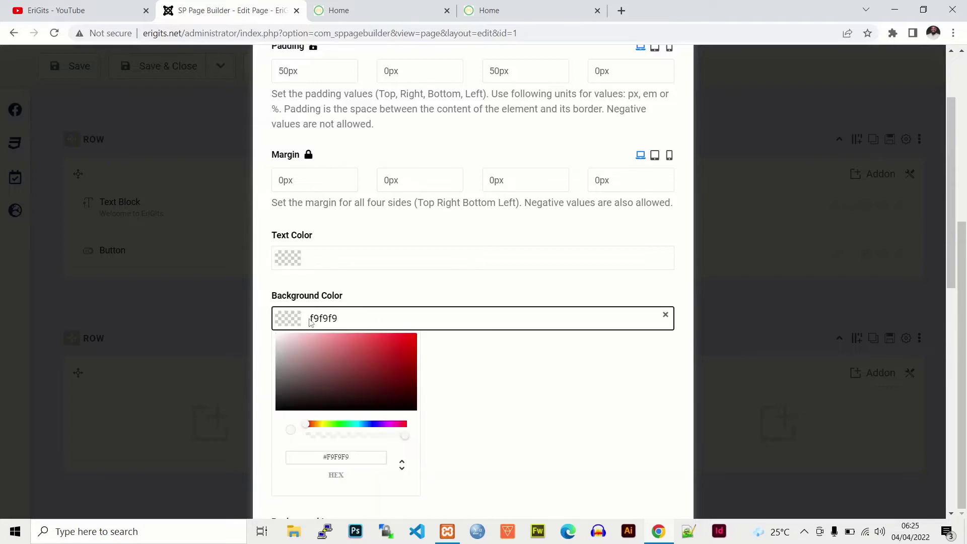
text(#)
click(403, 292)
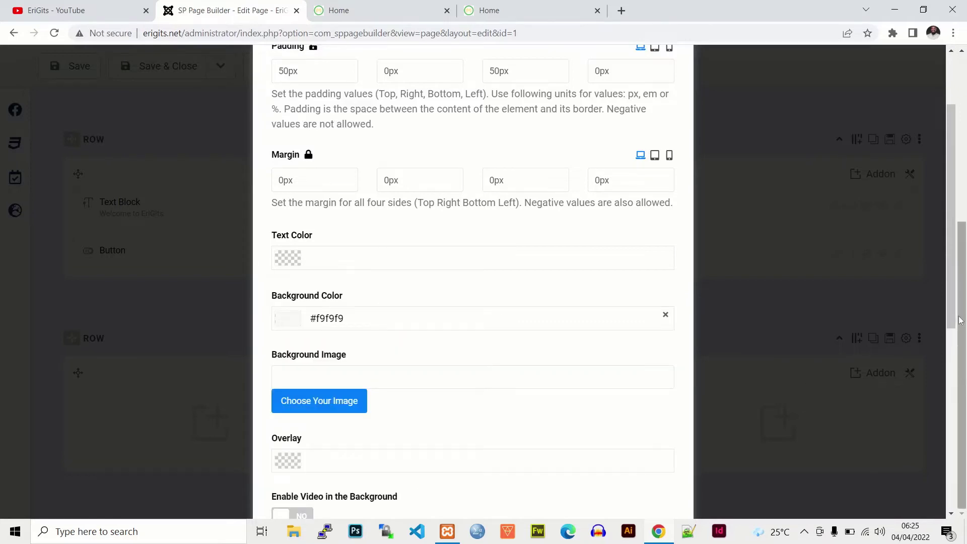
Step: Apply the row options and save the Home page
drag(951, 314, 943, 500)
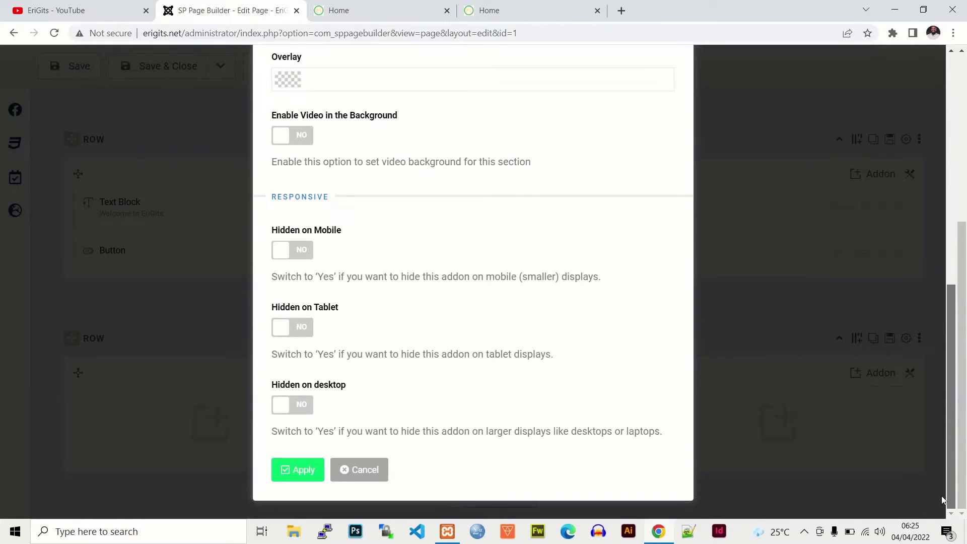
drag(946, 467, 964, 493)
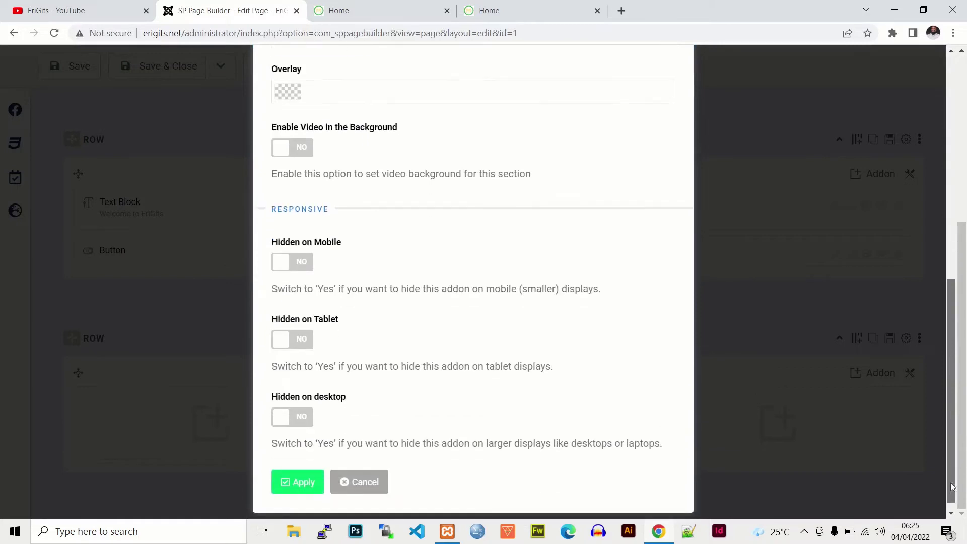
click(302, 481)
scroll(918, 320, up, 3)
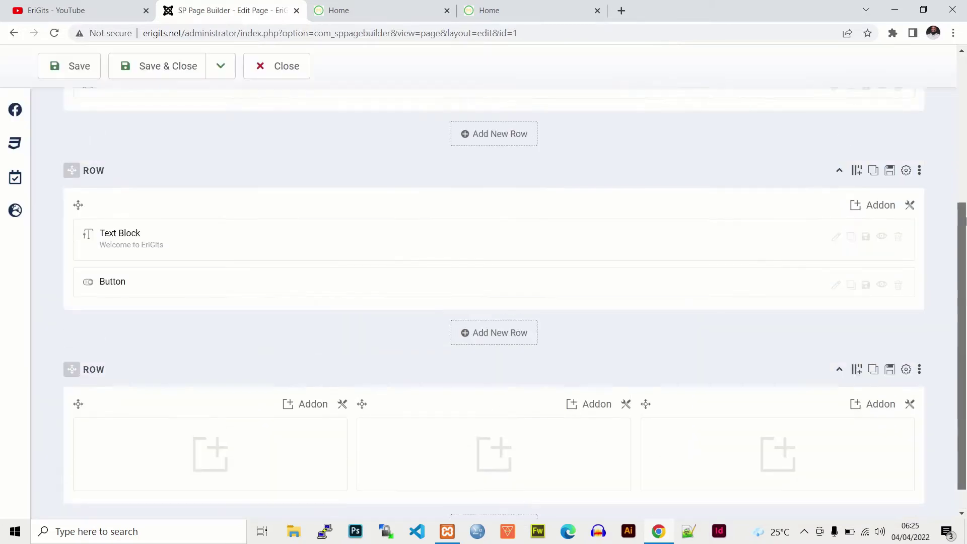
click(84, 117)
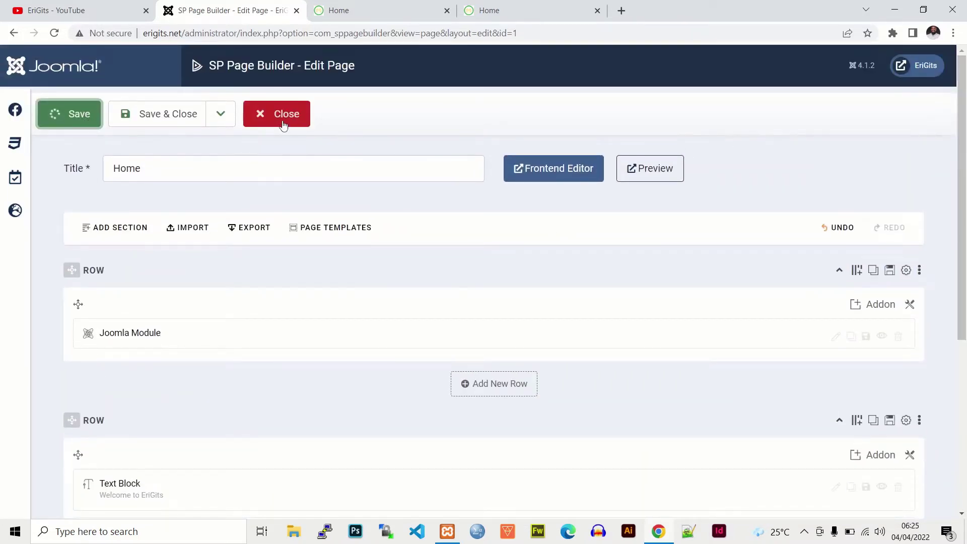
Step: Check the Who we Are column on the reference site, then return to the empty three-column row in the page editor
click(489, 9)
scroll(965, 176, down, 1)
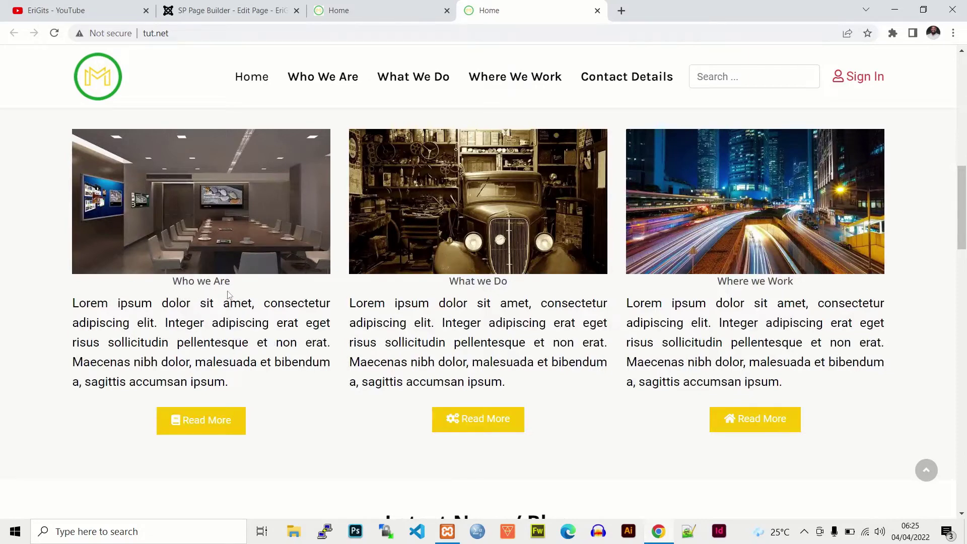
click(237, 10)
scroll(964, 360, down, 3)
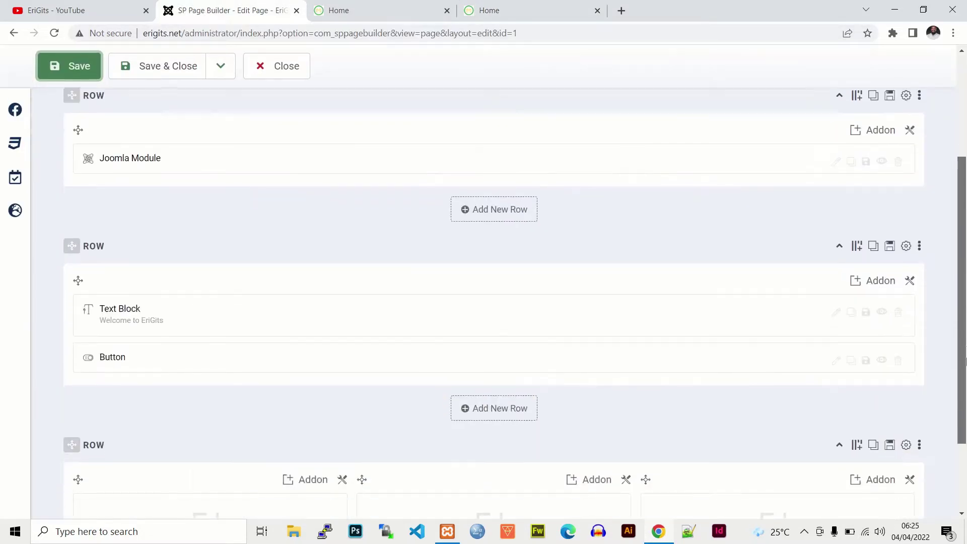
scroll(964, 360, down, 2)
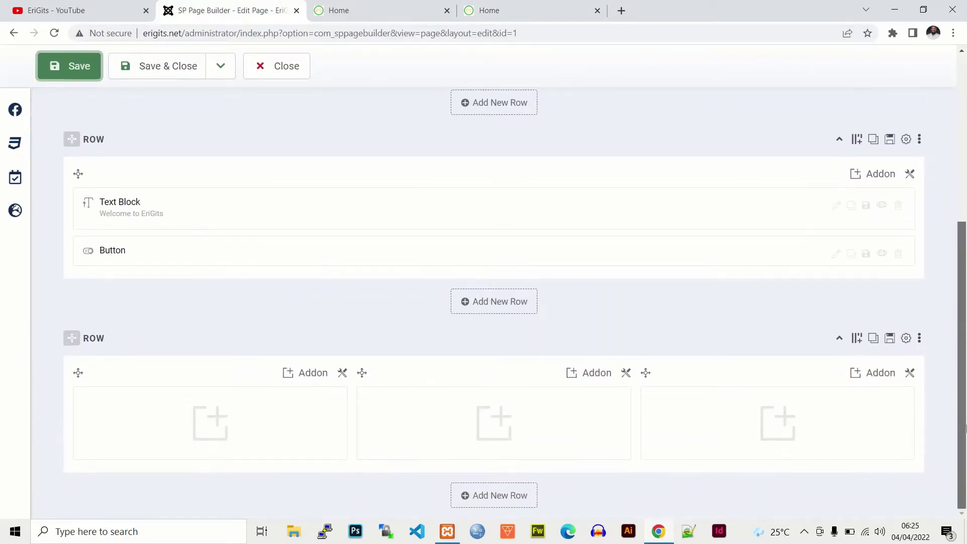
click(215, 425)
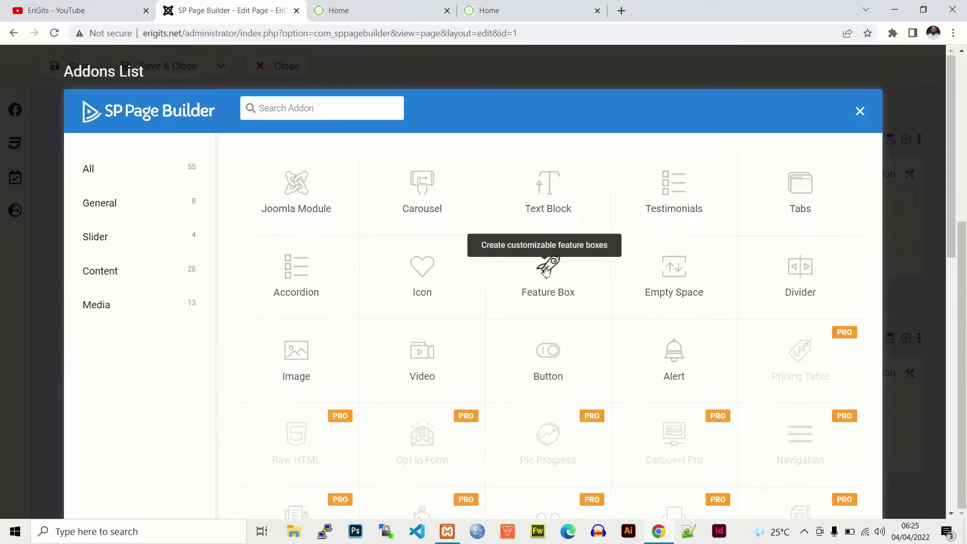
click(546, 270)
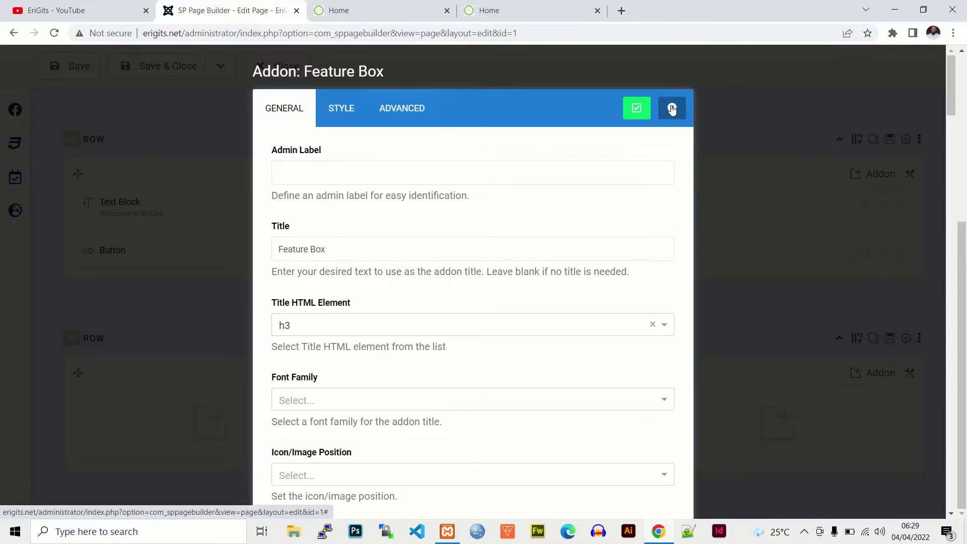
click(672, 109)
Step: Add a Feature Box addon to the first column of the three-column row and clear its default title
click(209, 420)
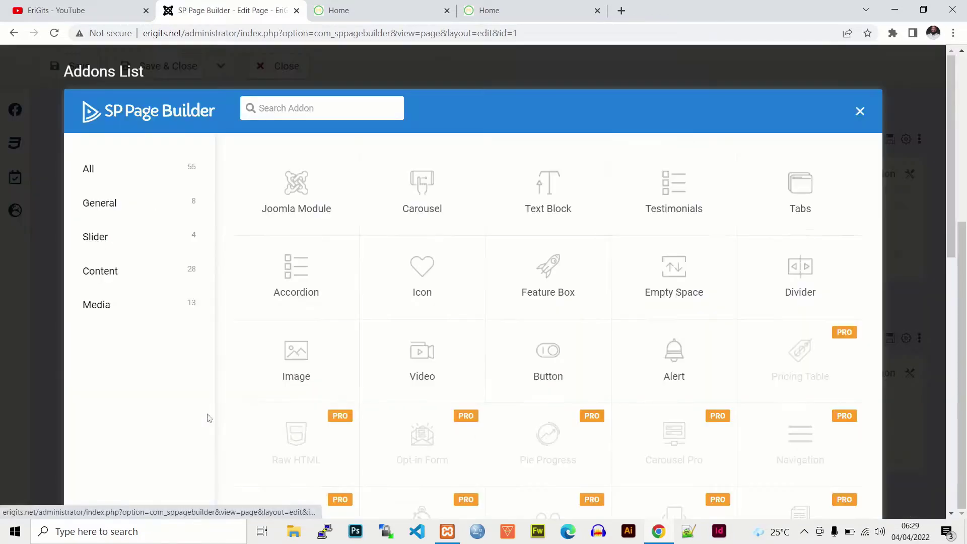
click(551, 277)
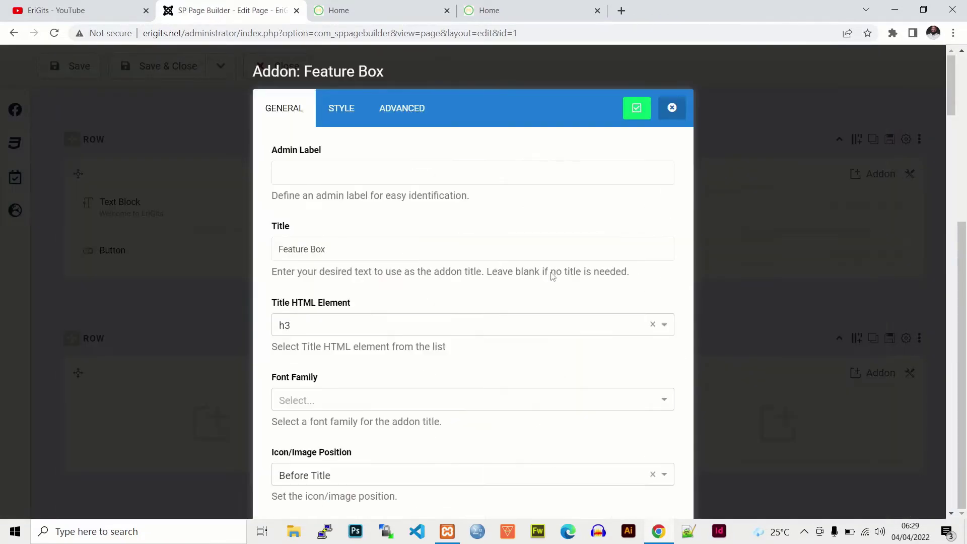
click(366, 249)
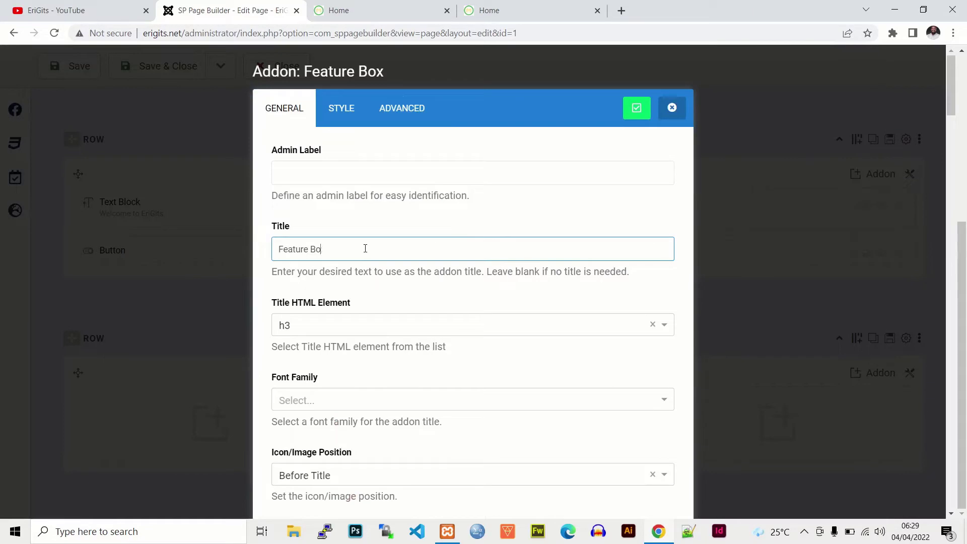
key(BackSpace)
key(BackSpace)
key(BackSpace)
key(BackSpace)
key(BackSpace)
key(BackSpace)
key(BackSpace)
key(BackSpace)
key(BackSpace)
key(BackSpace)
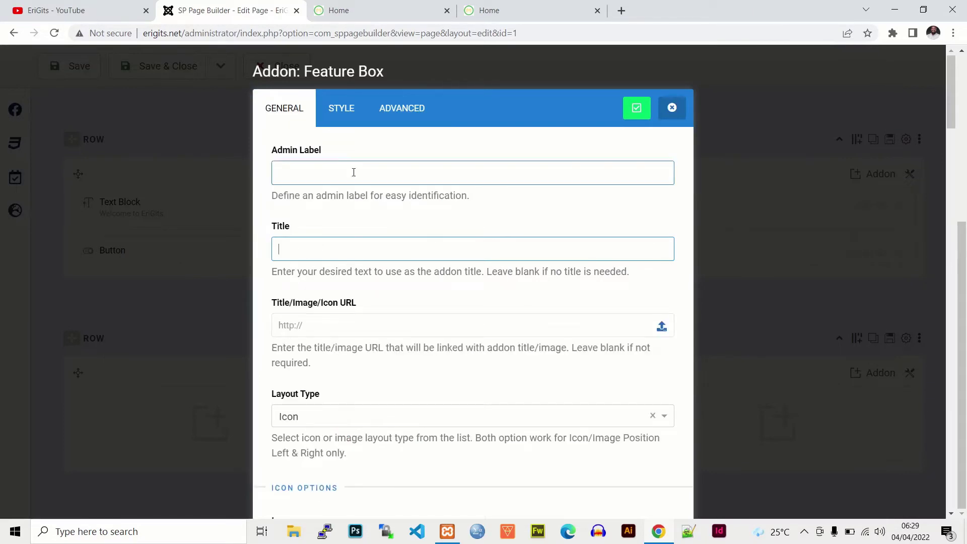
Step: Copy the heading "Who we Are" from the reference site and use it as the Feature Box title
click(524, 10)
drag(963, 124, 964, 214)
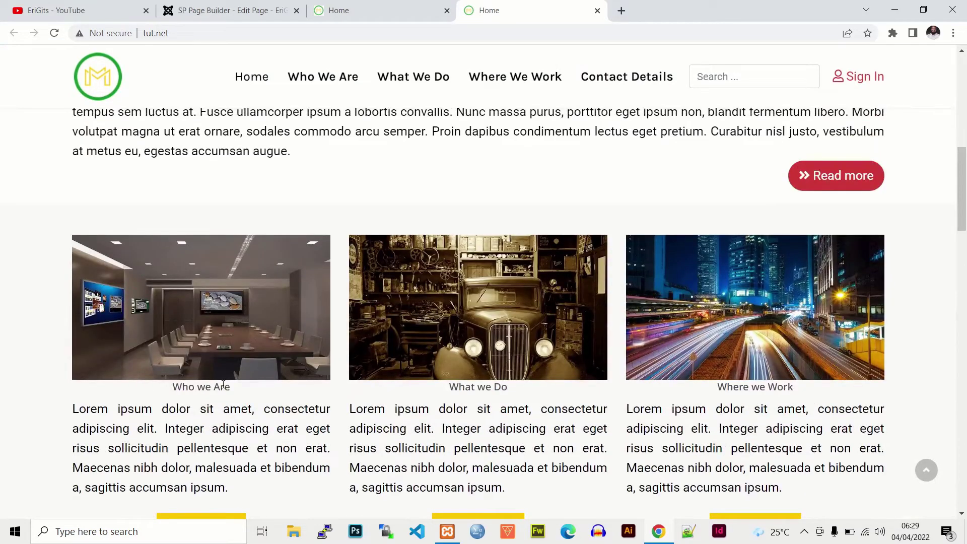
drag(239, 393, 172, 392)
key(ctrl+c)
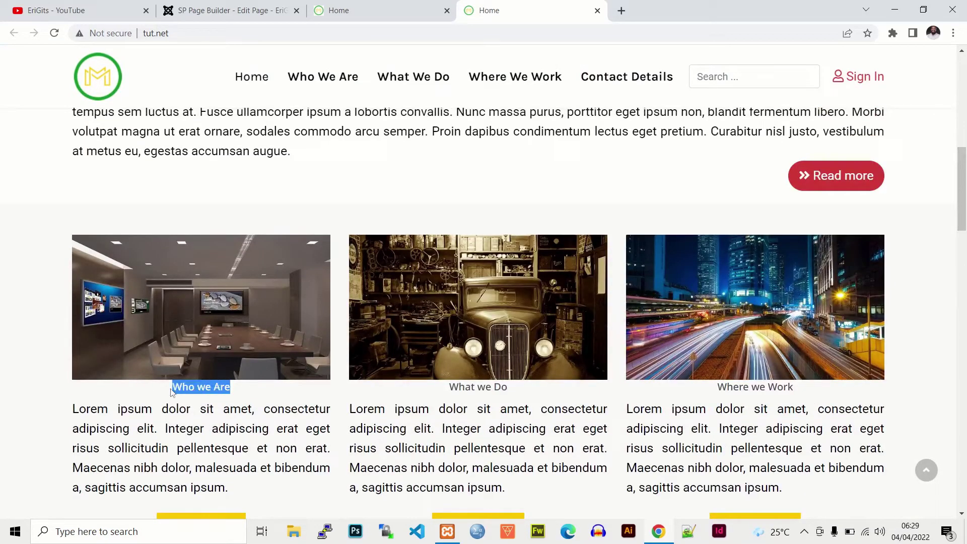
click(353, 10)
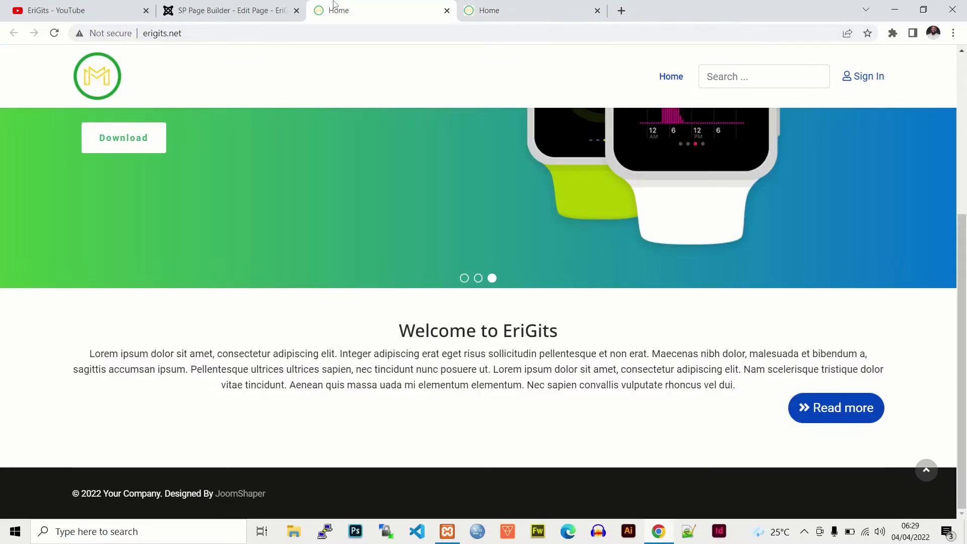
click(247, 11)
key(ctrl+v)
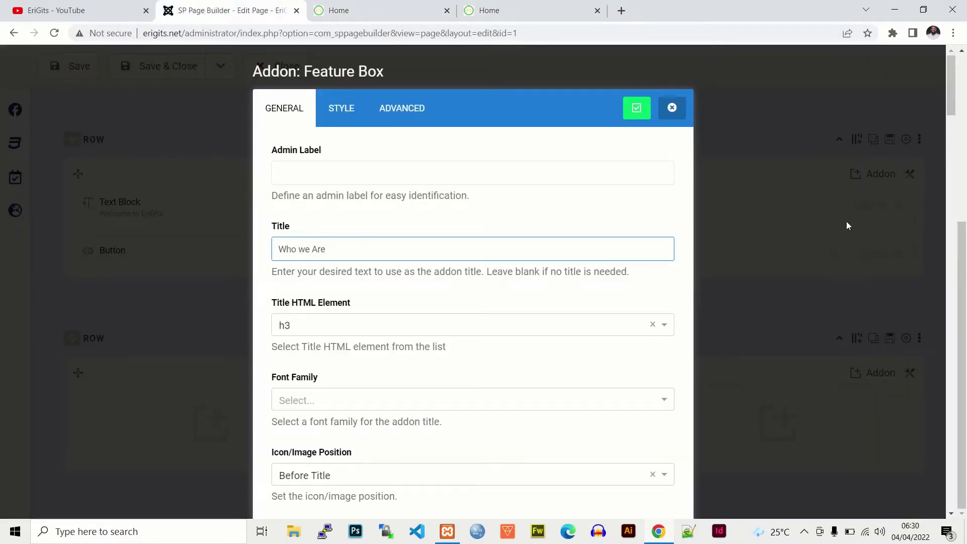
Step: Set the Feature Box's layout type to Image and compare it with the Who we Are column on the reference site
scroll(954, 120, down, 3)
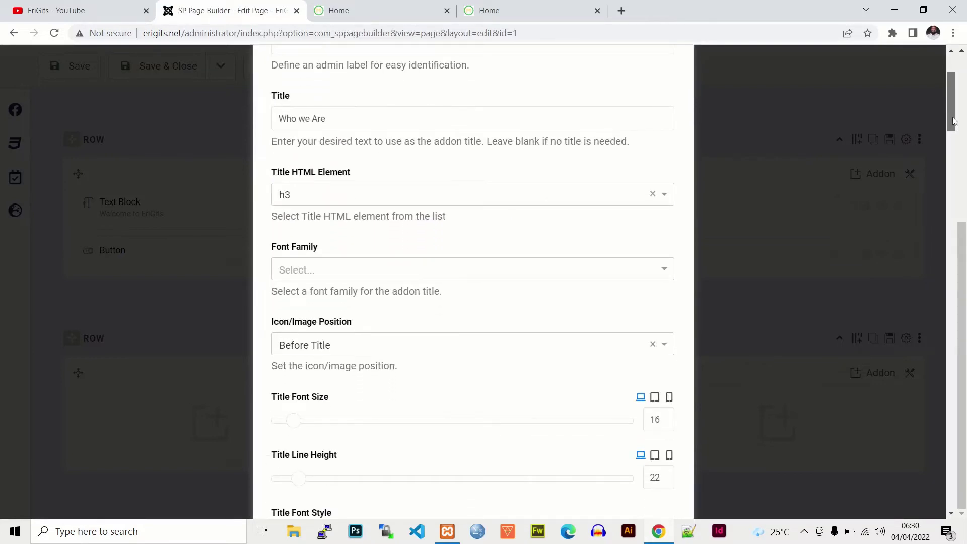
drag(954, 121, 964, 199)
click(332, 300)
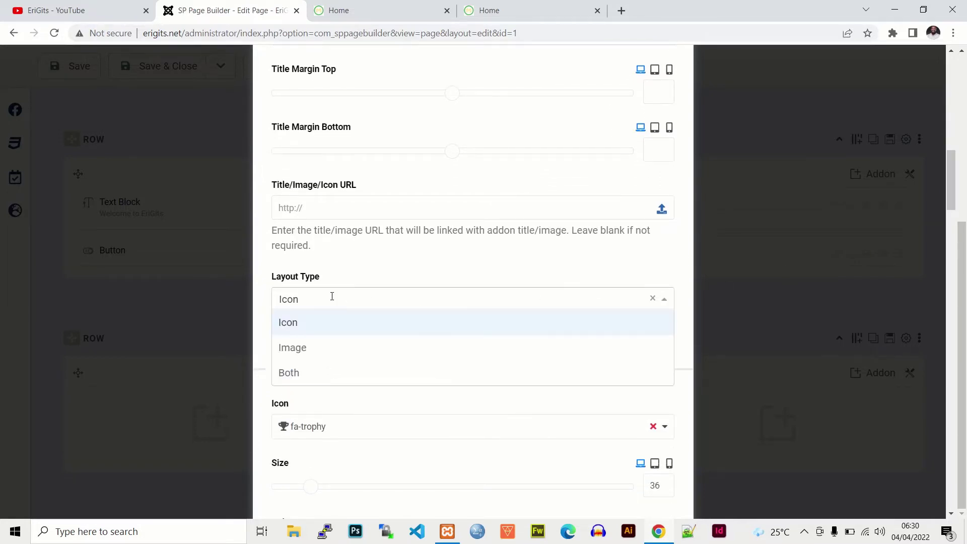
click(304, 349)
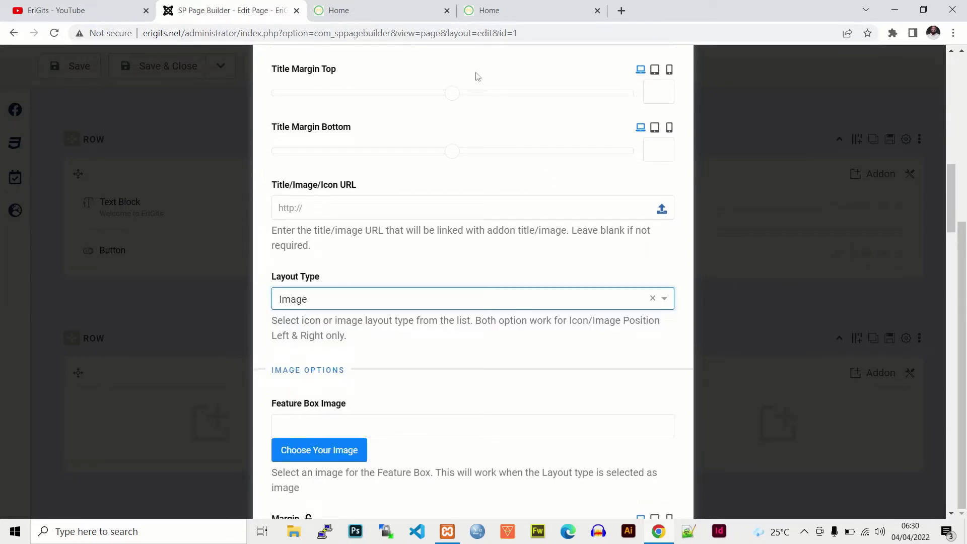
click(504, 11)
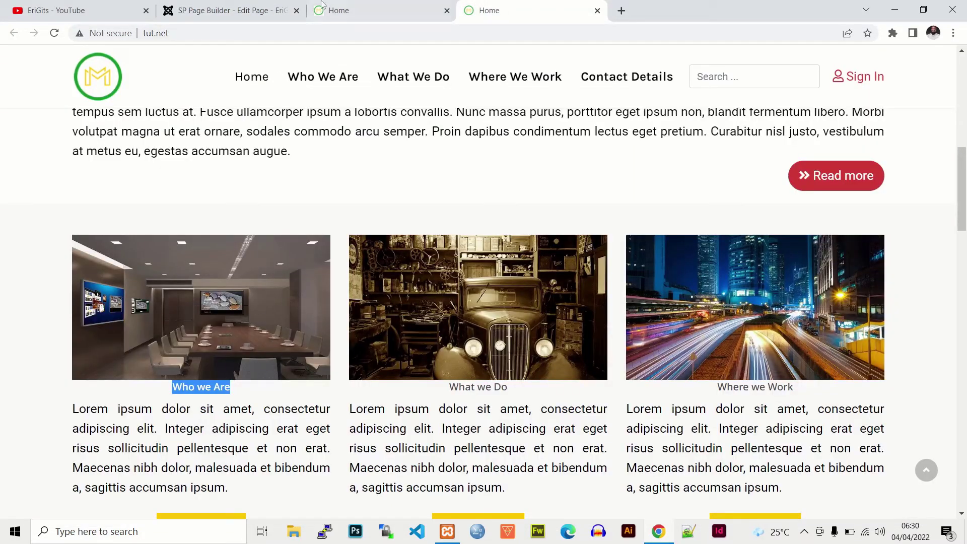
click(251, 8)
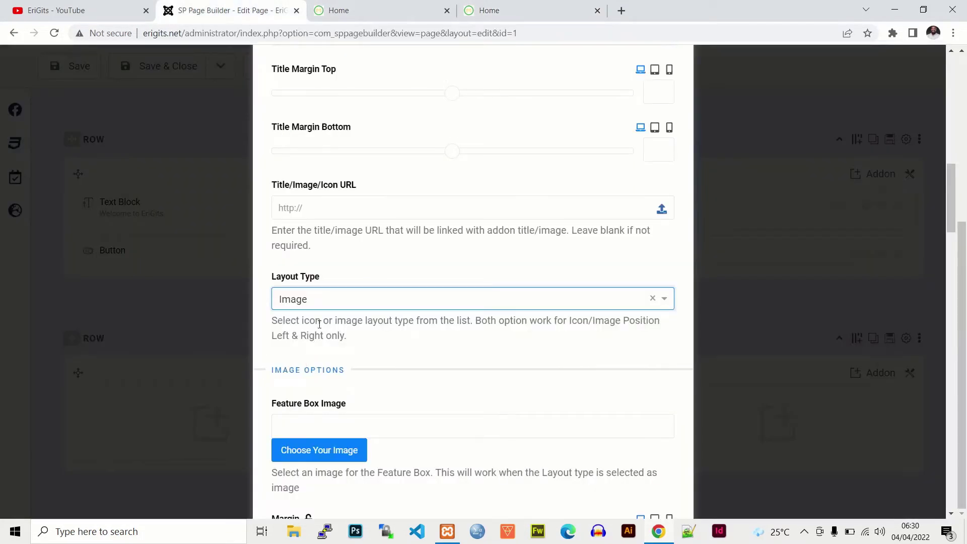
Step: Set the Feature Box's title/image URL to # and check the Who we Are image on the reference site
click(310, 205)
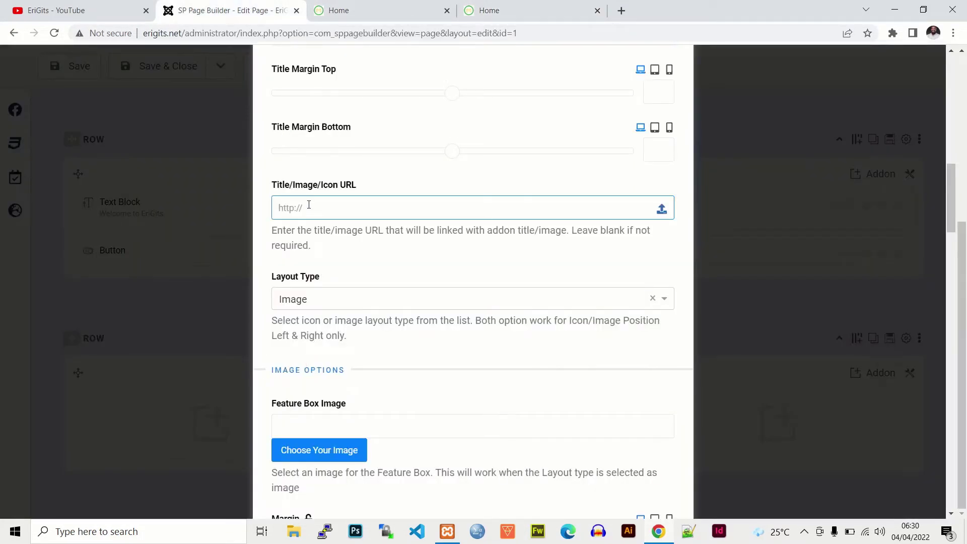
text(#)
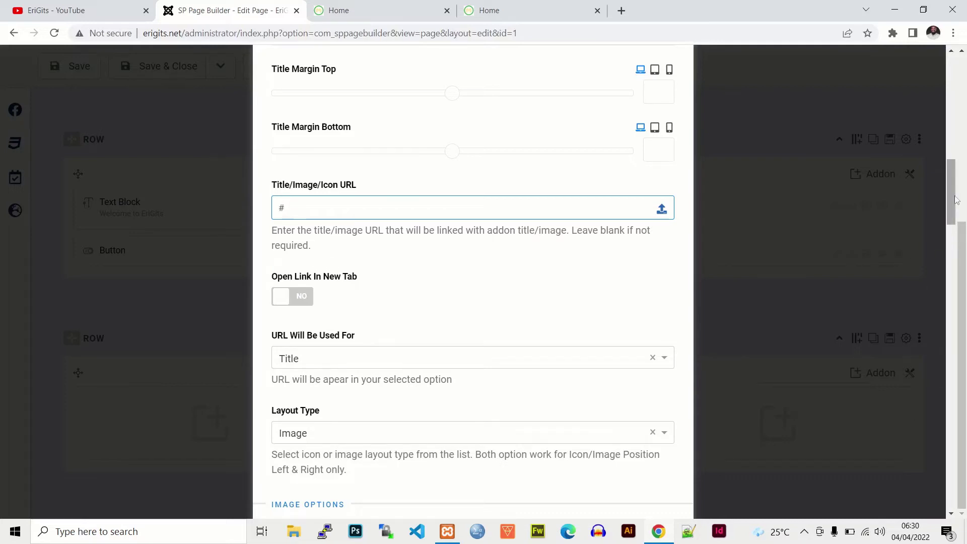
drag(950, 198, 951, 244)
drag(951, 243, 954, 249)
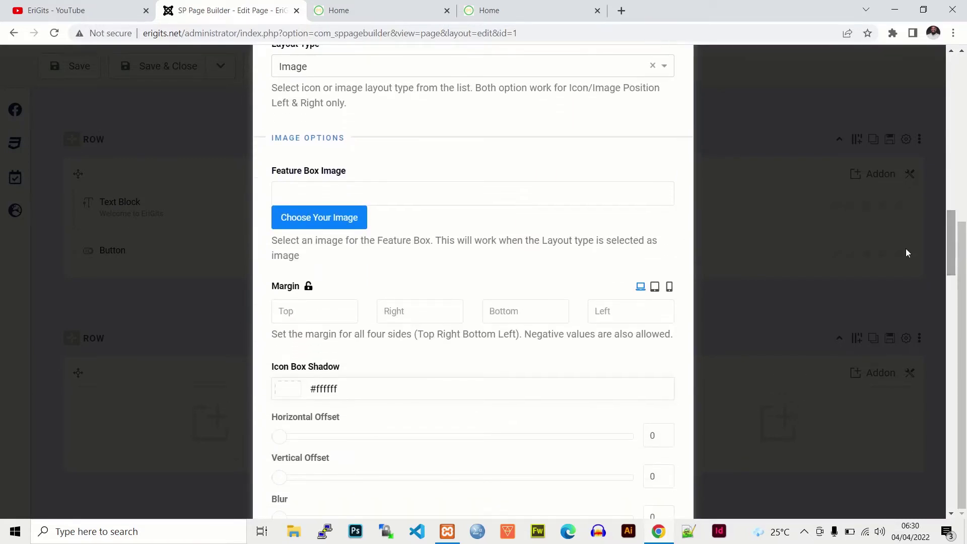
click(474, 11)
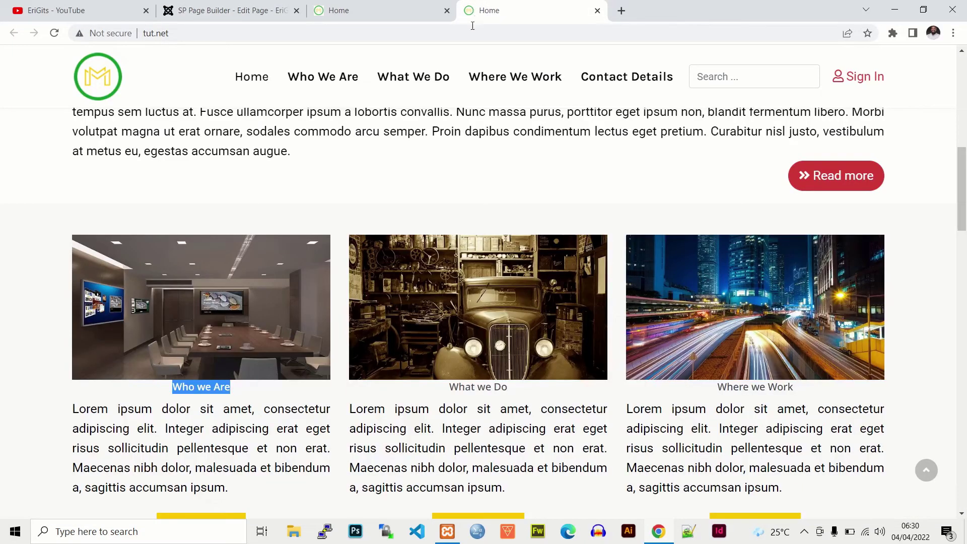
click(237, 10)
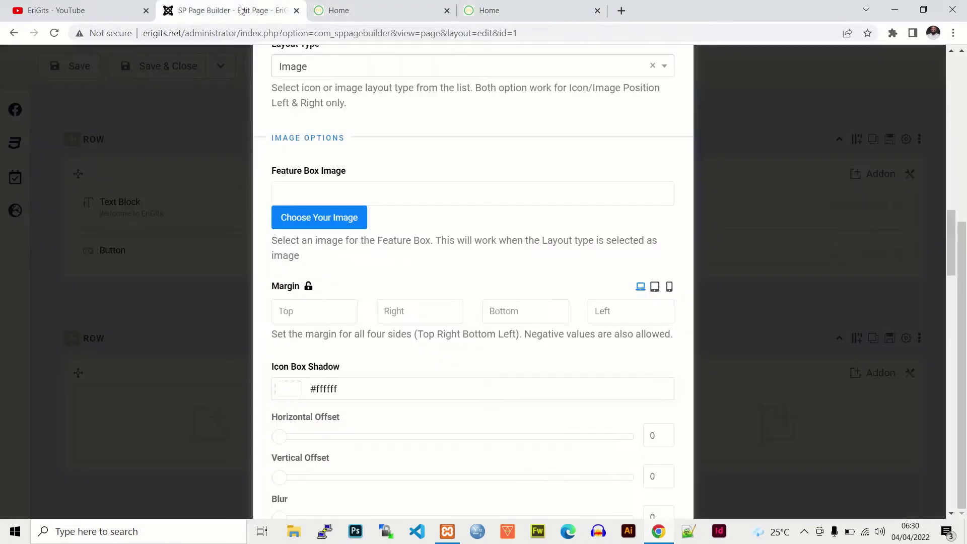
Step: Create a folder named features in the media manager's images directory for the Feature Box image and open it
click(308, 222)
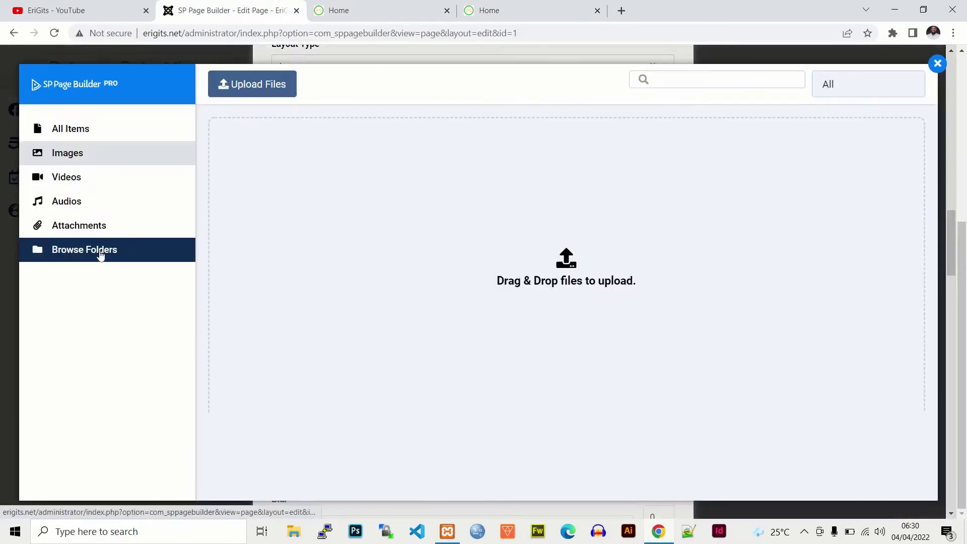
click(193, 254)
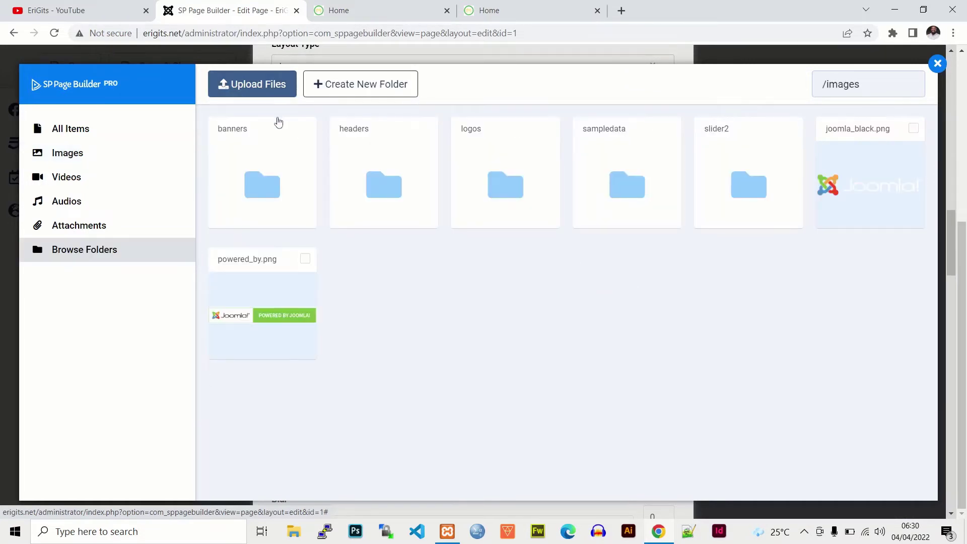
click(342, 86)
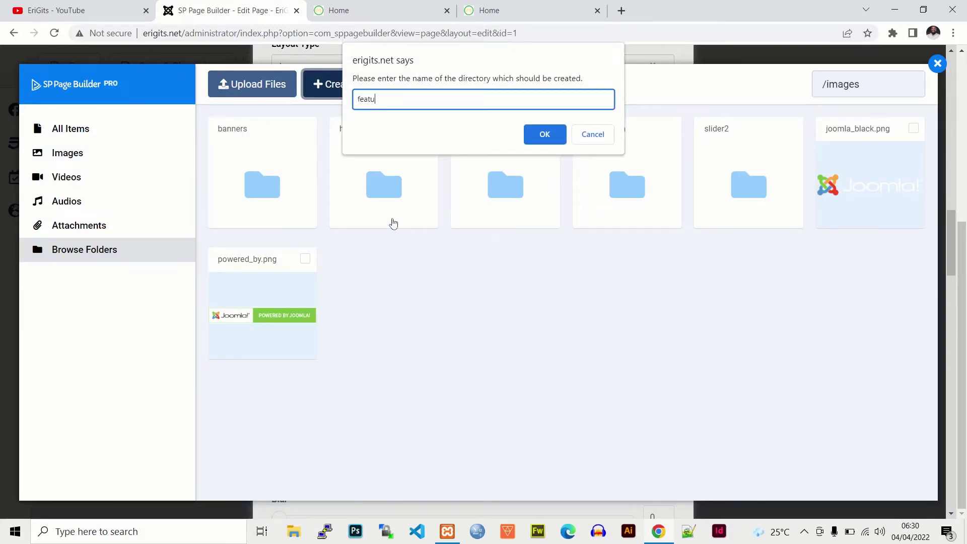
click(542, 139)
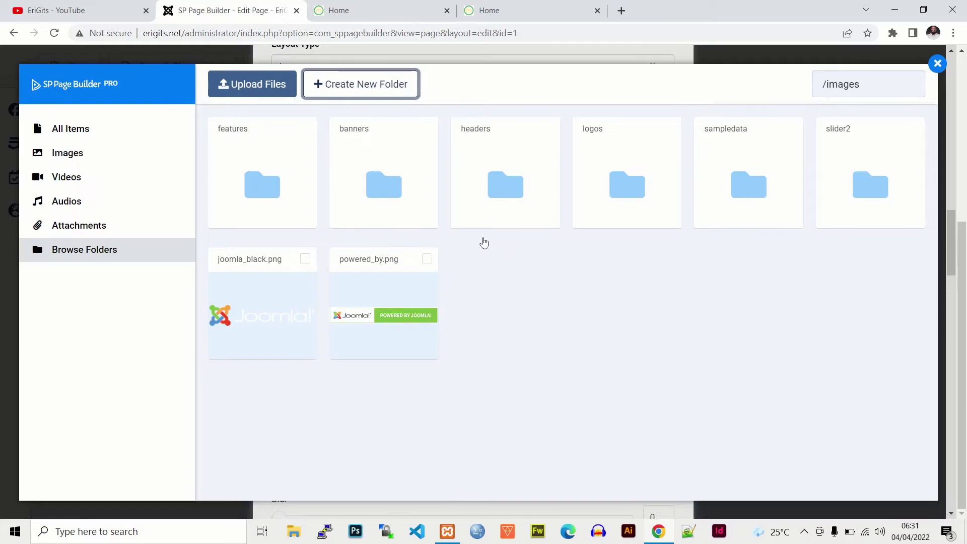
click(268, 179)
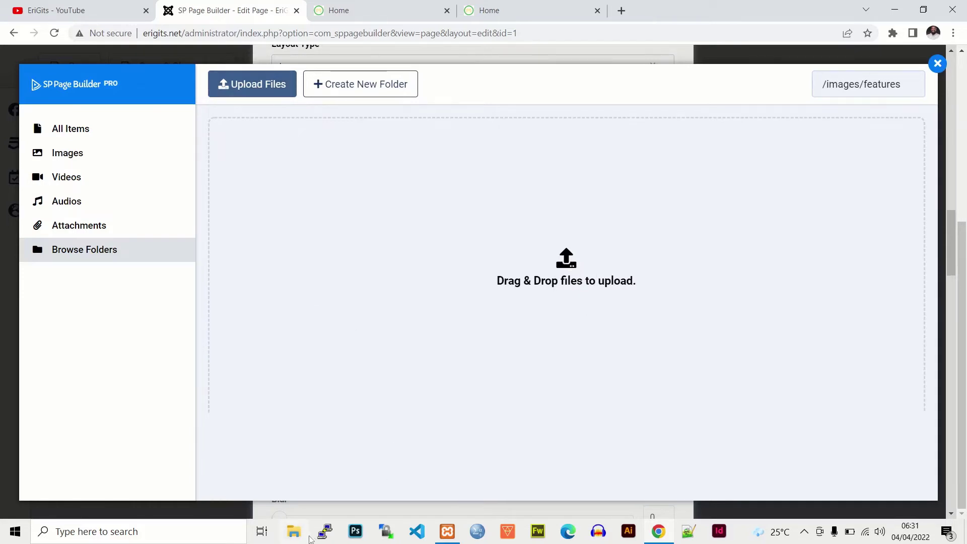
Step: Switch to File Explorer and open the images folder inside EriGits_Tuts in Downloads
click(298, 532)
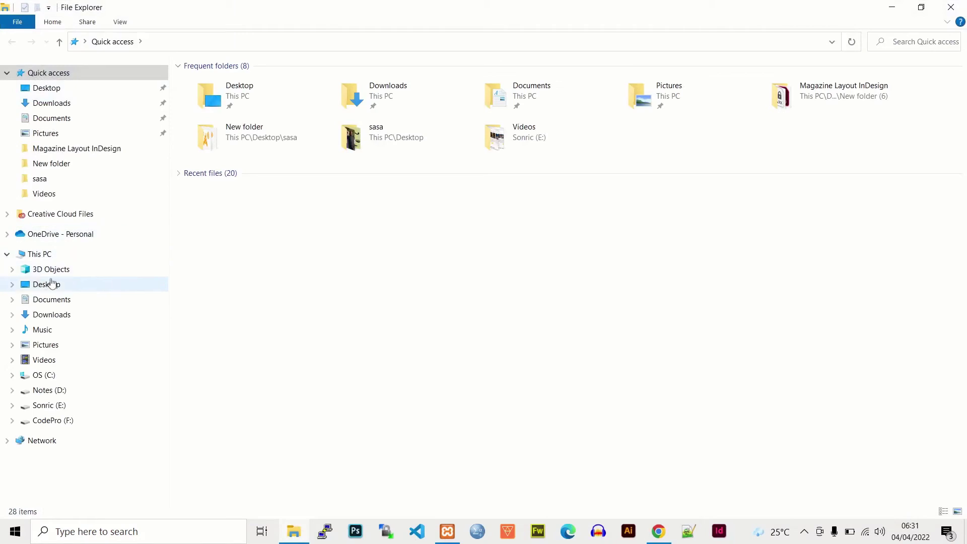
click(61, 104)
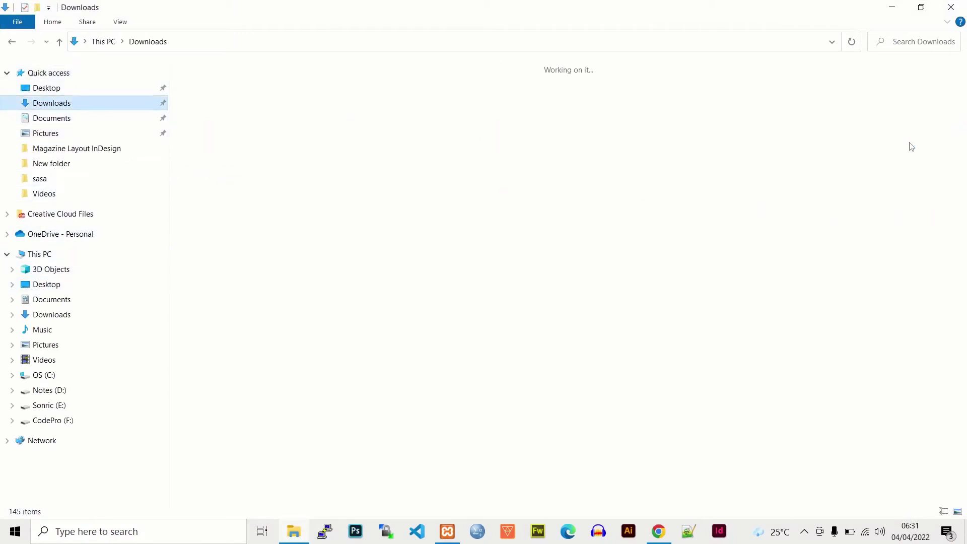
click(959, 328)
scroll(609, 414, down, 10)
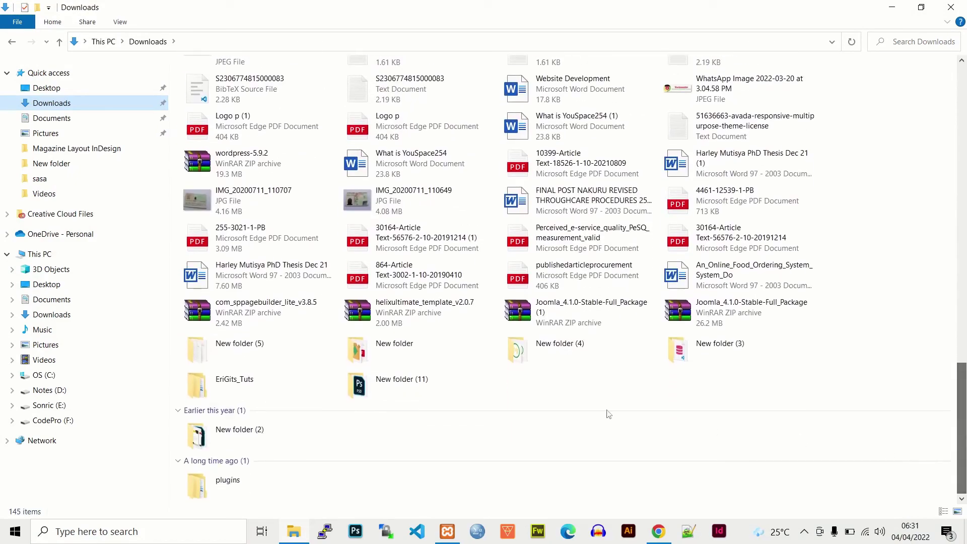
double_click(231, 384)
double_click(204, 86)
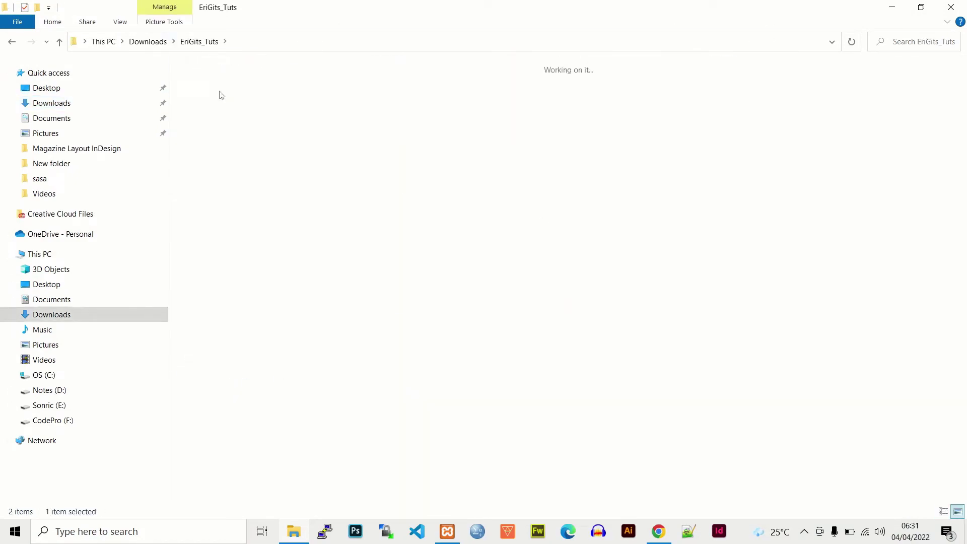
Step: Upload the interior-design-ga44162f1a_640 image from the images folder into the features media folder and check it against the reference site
click(922, 7)
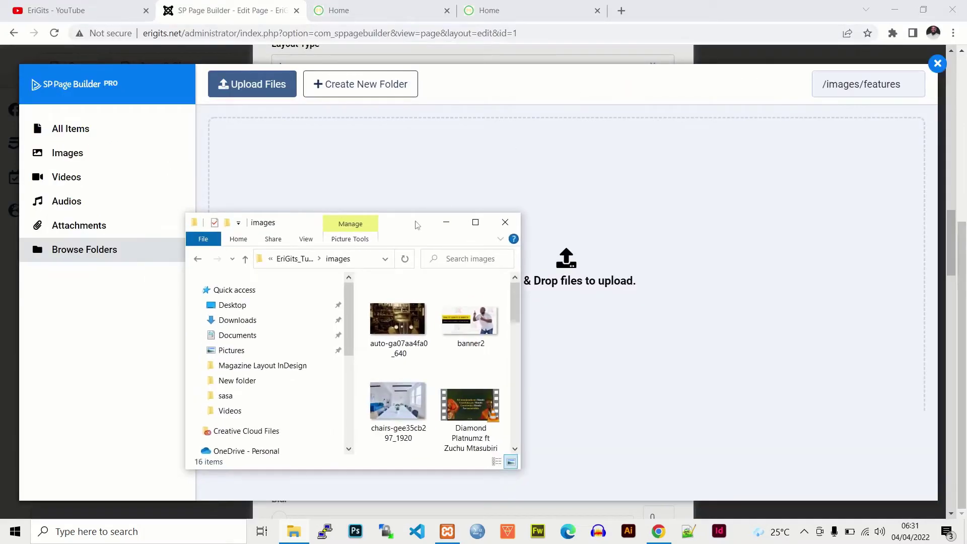
drag(416, 224, 315, 177)
drag(413, 252, 412, 284)
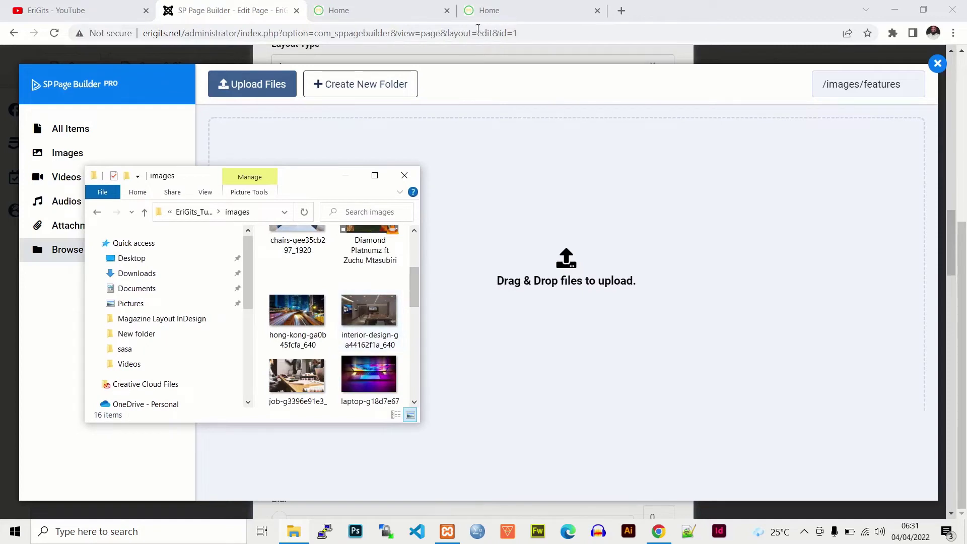
drag(368, 310, 570, 276)
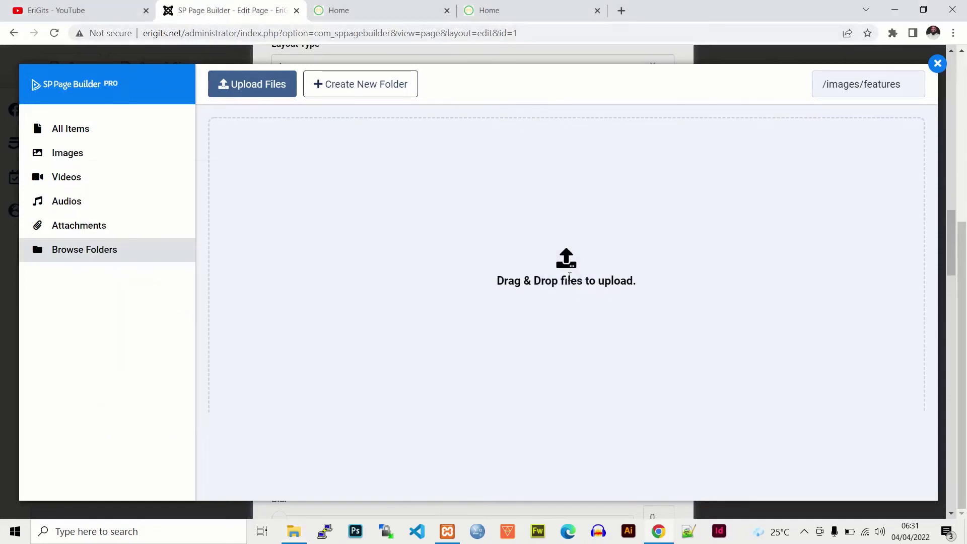
click(506, 11)
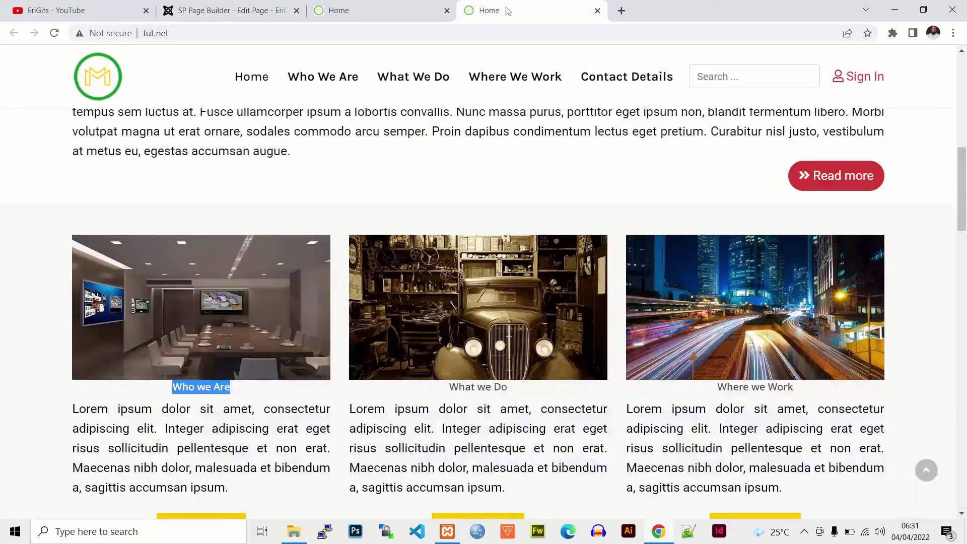
click(229, 10)
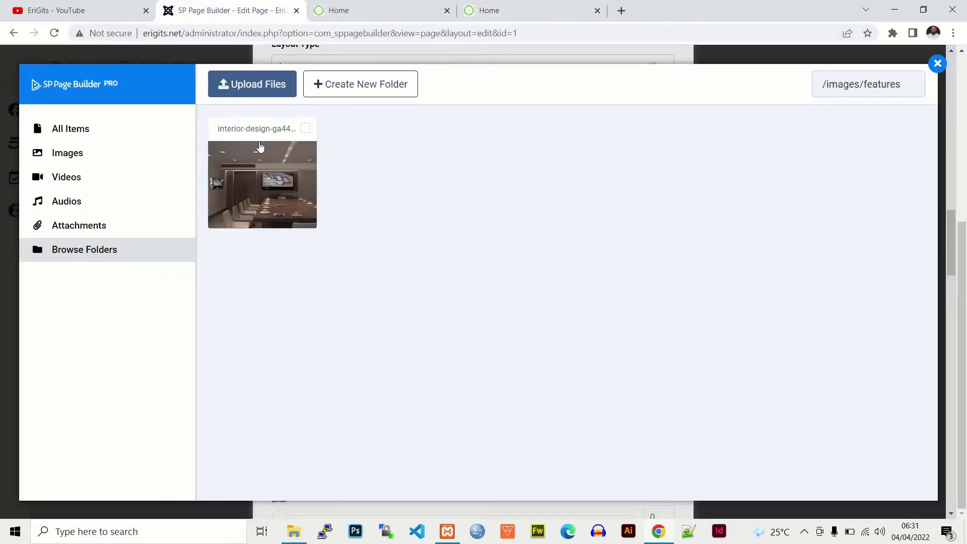
Step: Insert the uploaded interior-design image as the Feature Box image and compare it with the reference site
click(256, 166)
click(231, 83)
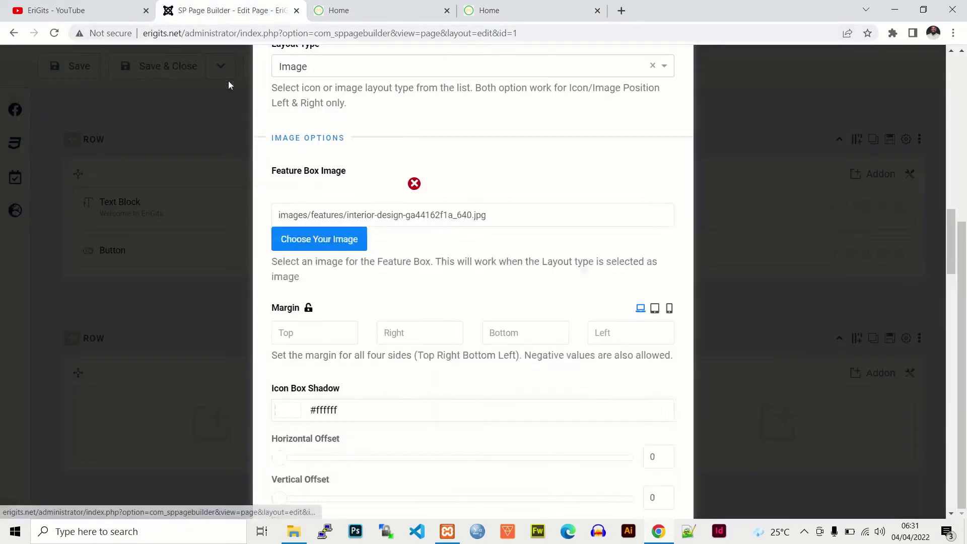
click(491, 10)
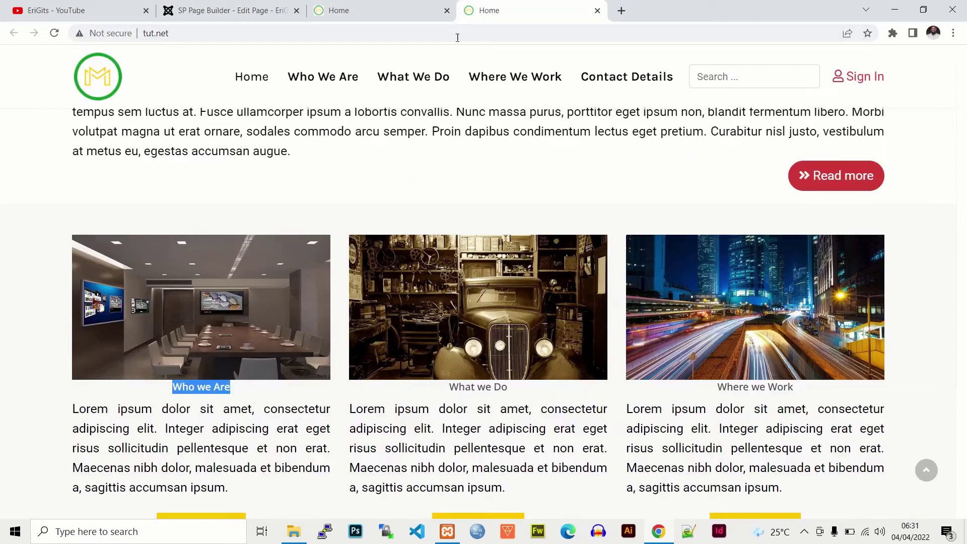
click(342, 10)
click(231, 11)
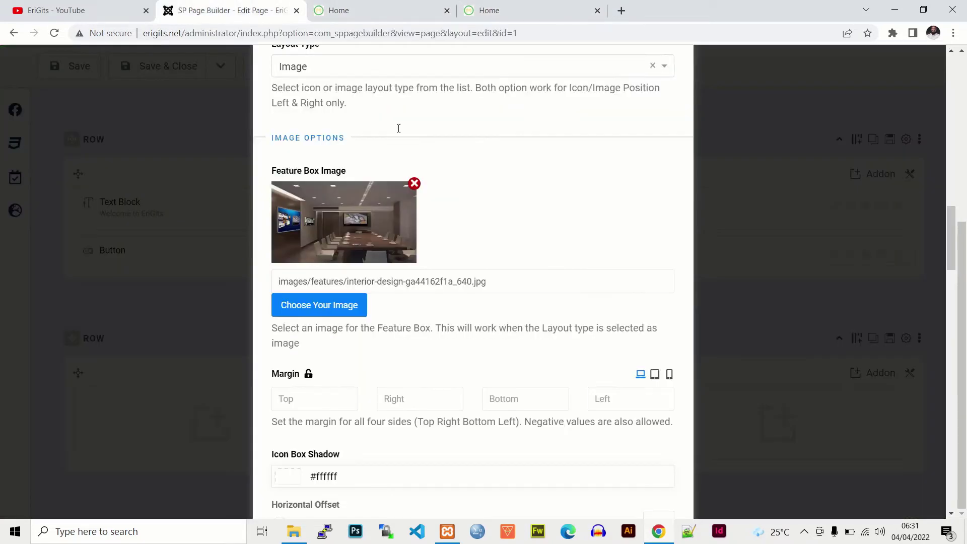
Step: Give the Feature Box a button with the text "Read more" and the link #
drag(956, 253, 953, 322)
click(479, 319)
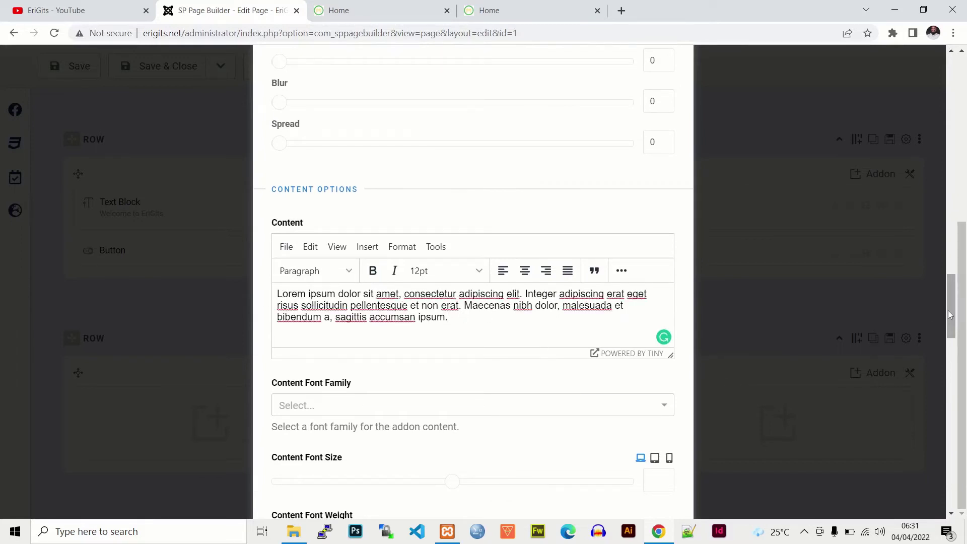
drag(949, 315, 966, 350)
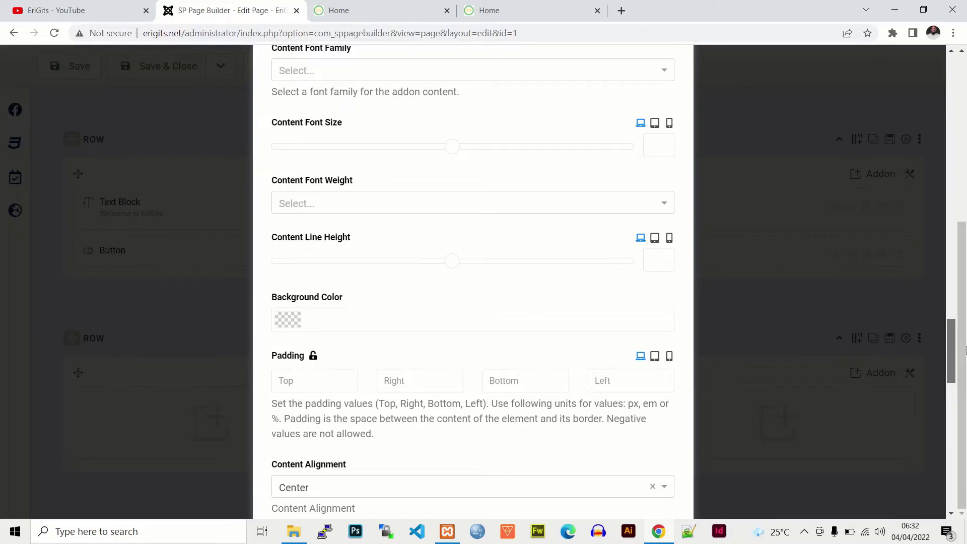
drag(965, 350, 961, 480)
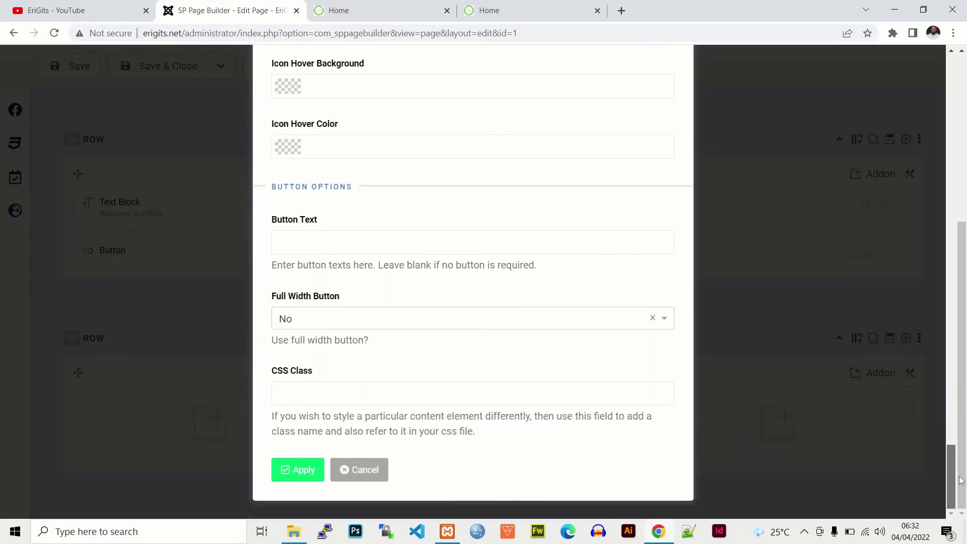
click(293, 239)
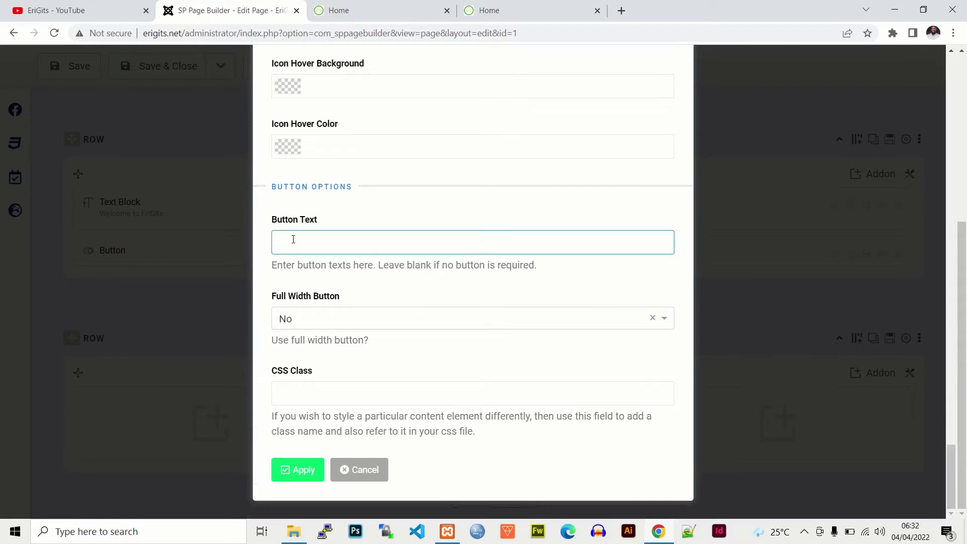
text(Read more)
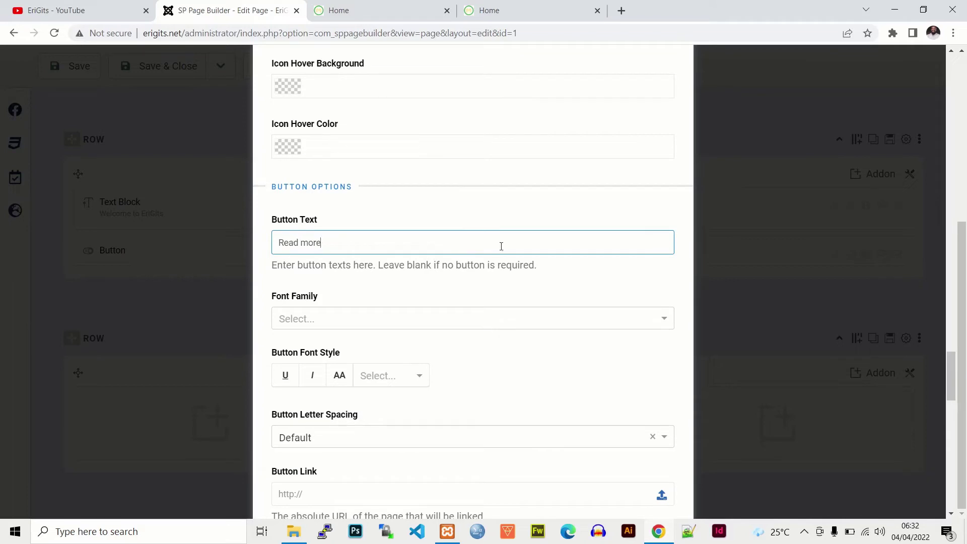
scroll(438, 244, down, 3)
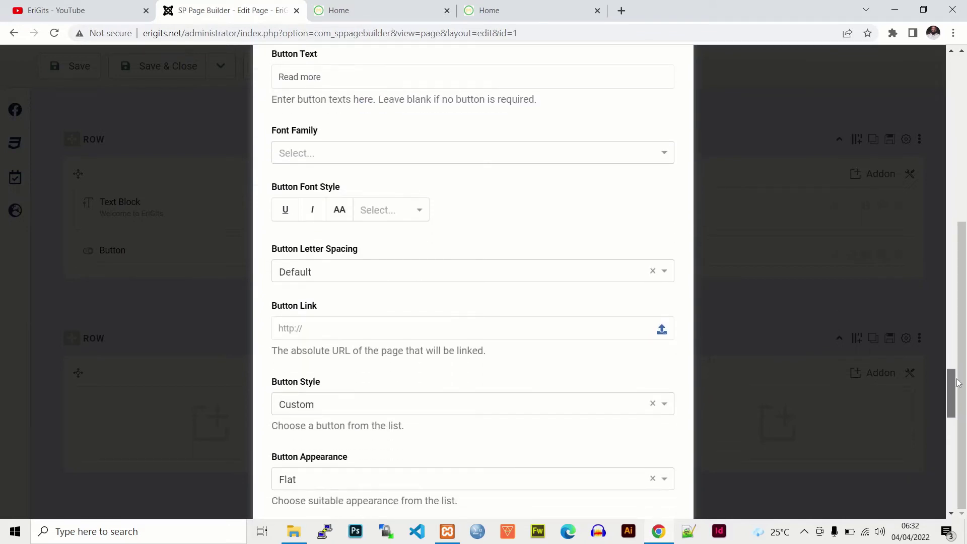
click(317, 325)
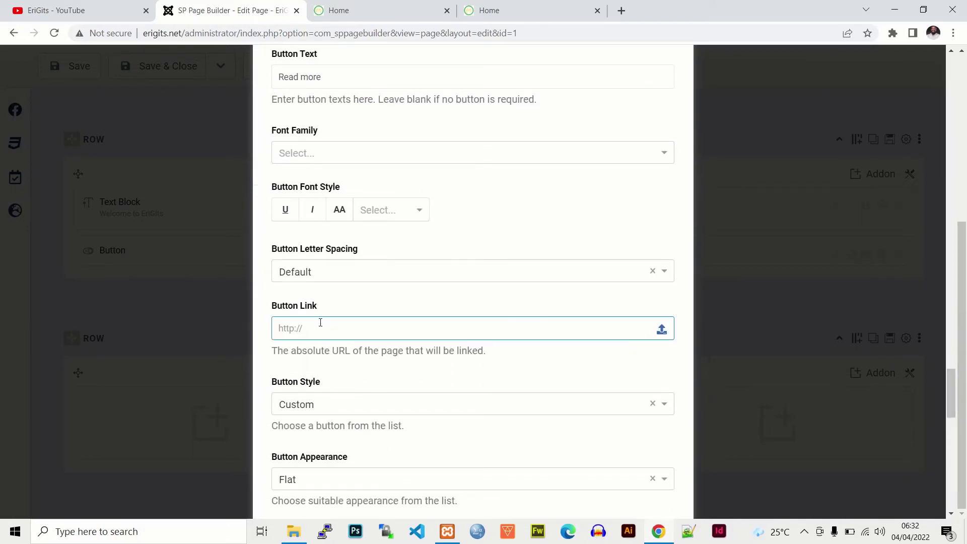
text(#)
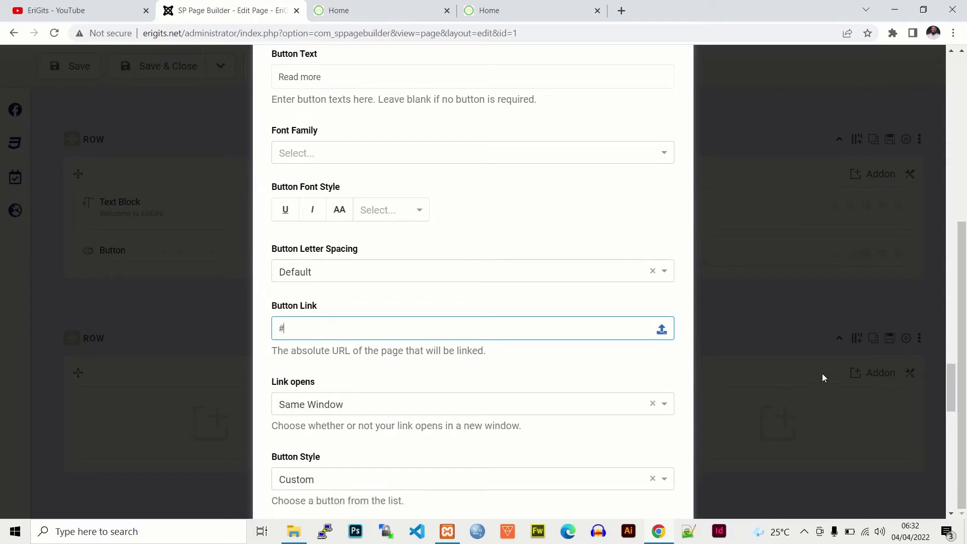
Step: Review the Read more button's style, appearance and background color options
drag(945, 370, 960, 396)
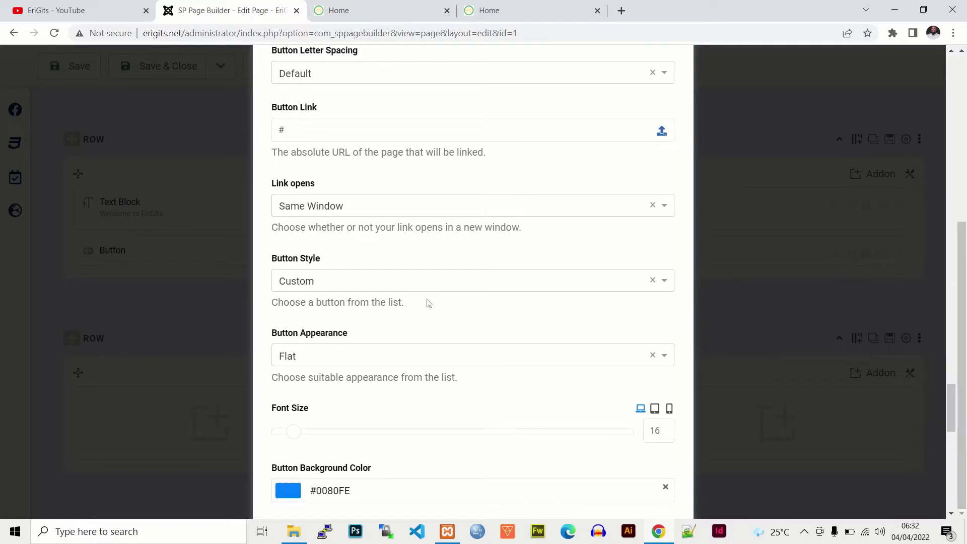
click(356, 281)
click(402, 257)
click(324, 346)
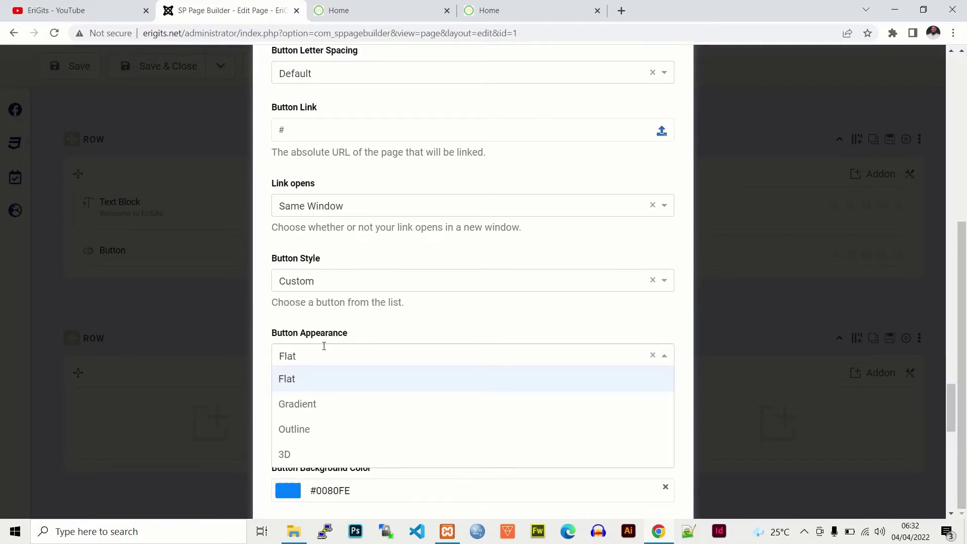
drag(952, 410, 957, 429)
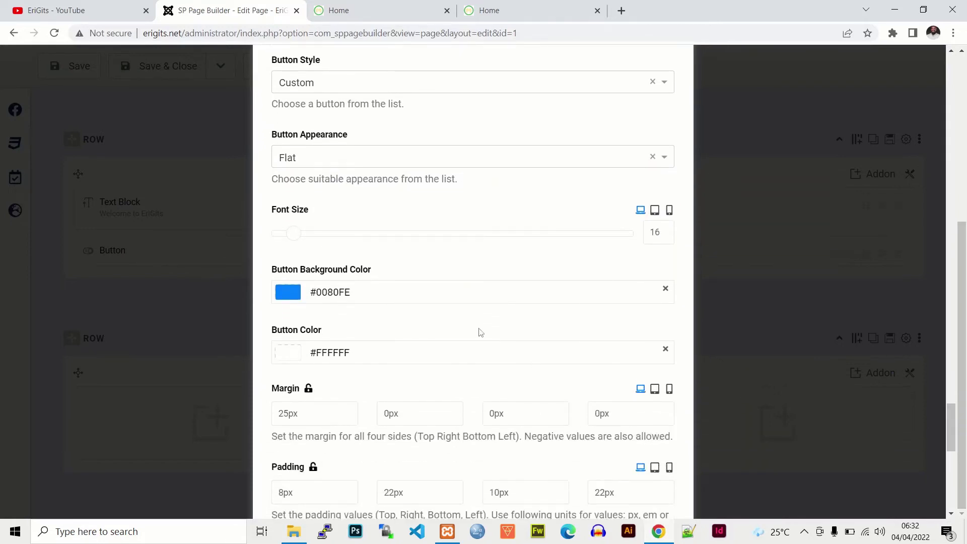
click(376, 291)
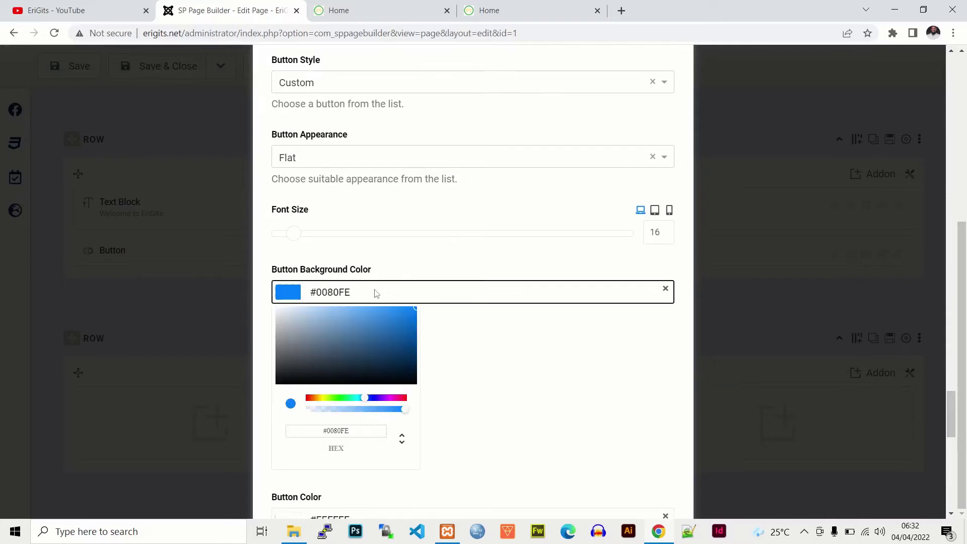
click(340, 90)
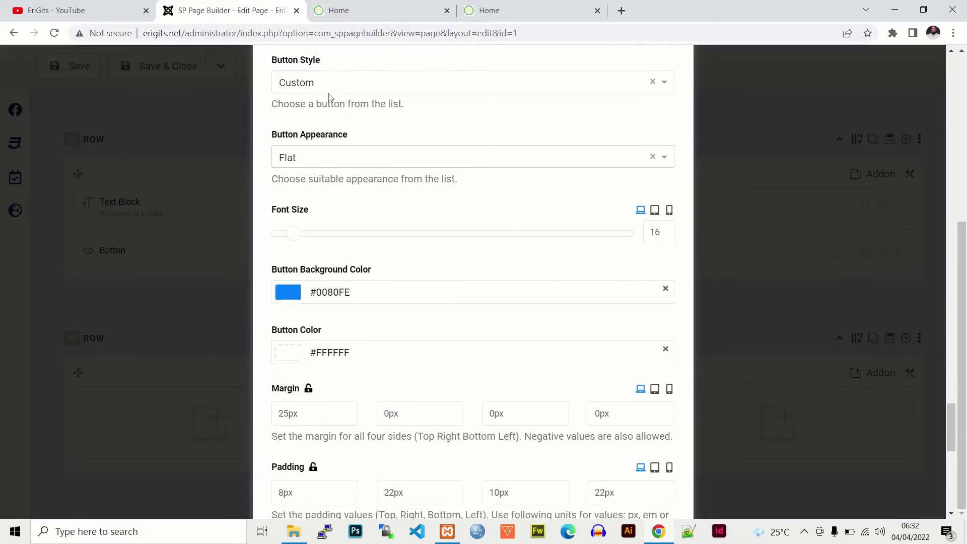
Step: Set the Read more button's style to Primary
click(333, 83)
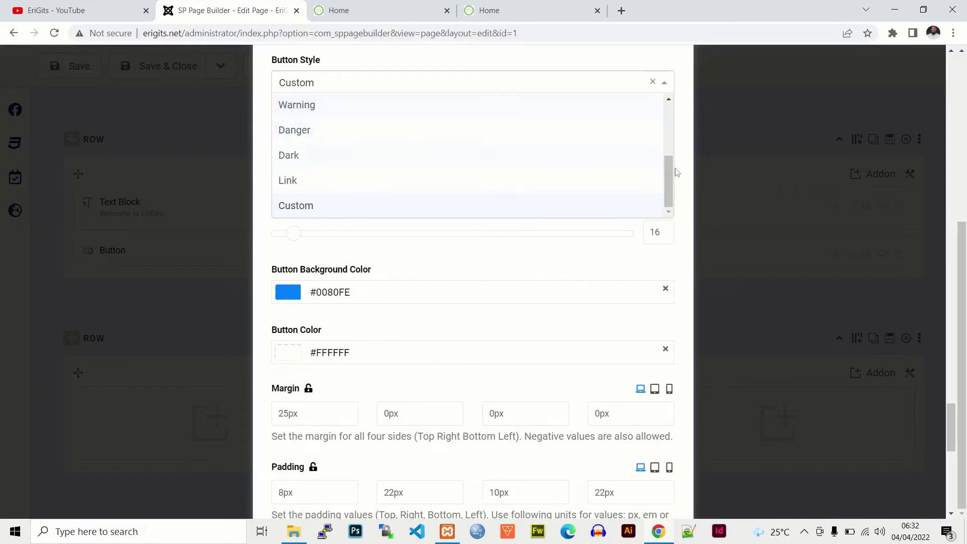
drag(665, 177, 666, 125)
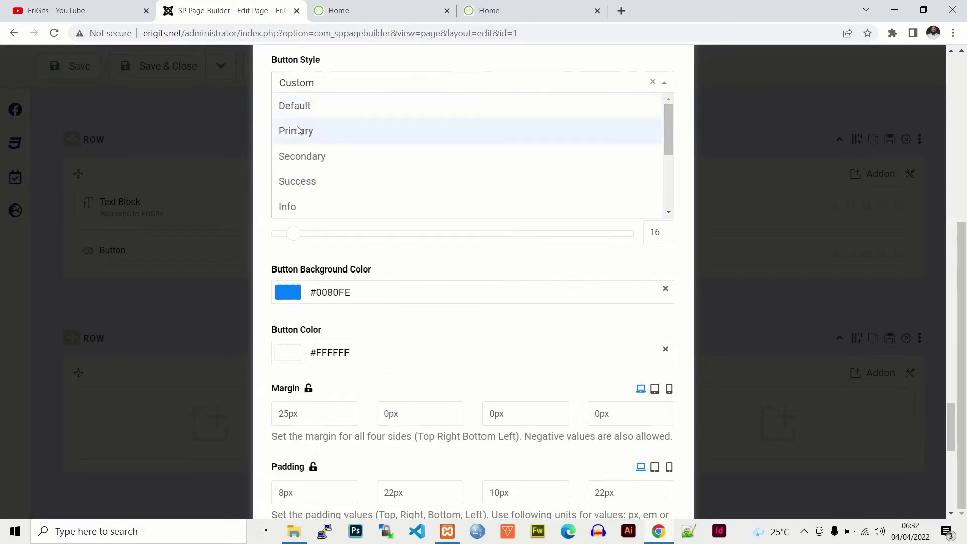
click(306, 131)
click(326, 85)
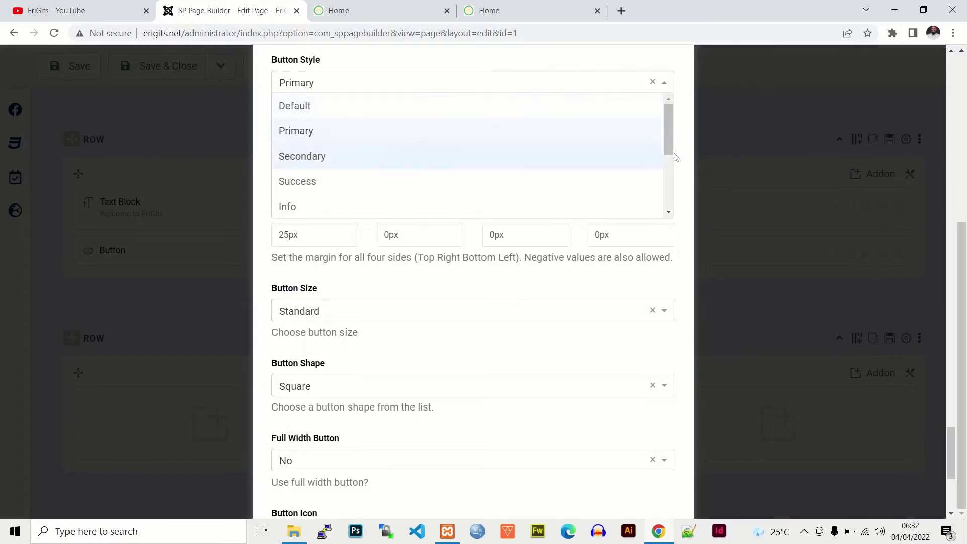
click(685, 162)
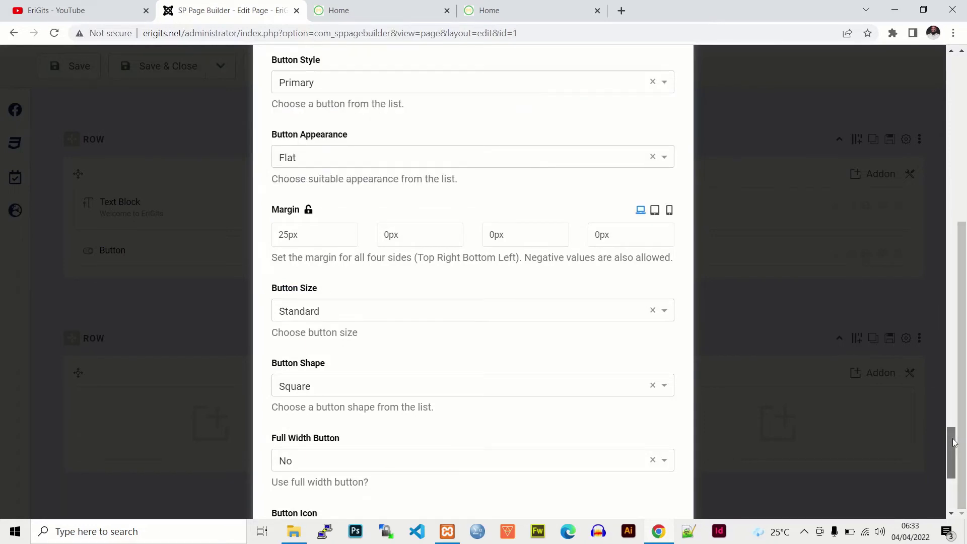
Step: Check the button icon on the reference site, give the Read more button the fa-book icon, and apply the Feature Box settings
drag(956, 441, 956, 472)
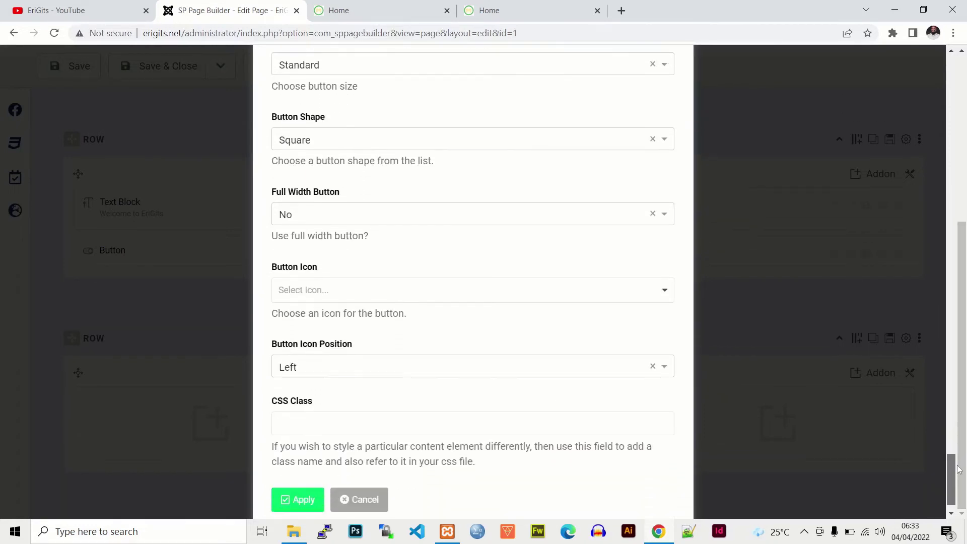
click(303, 293)
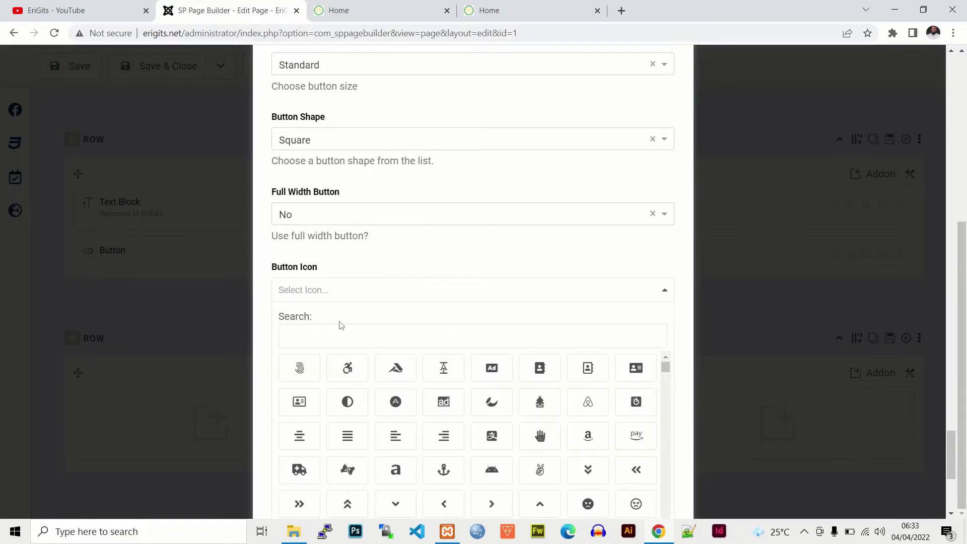
click(476, 15)
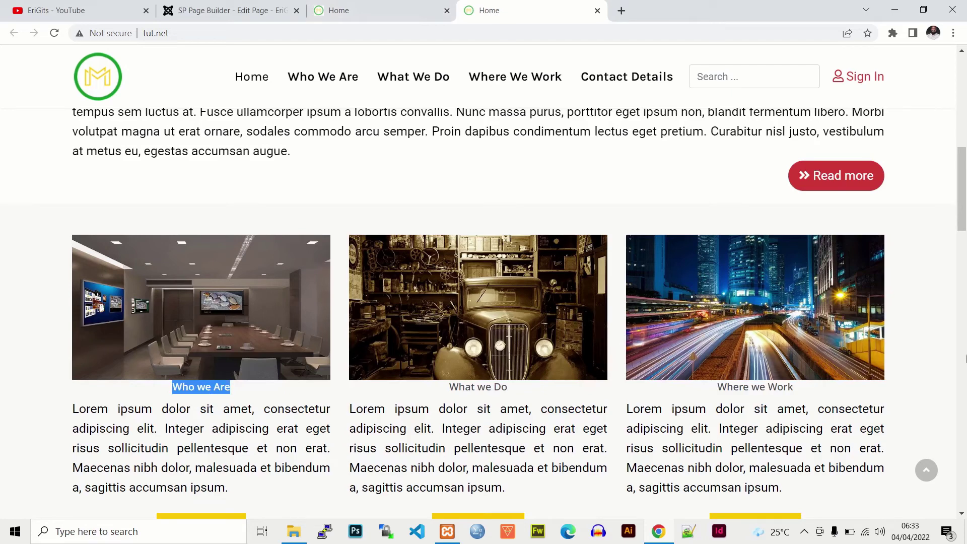
scroll(966, 359, down, 2)
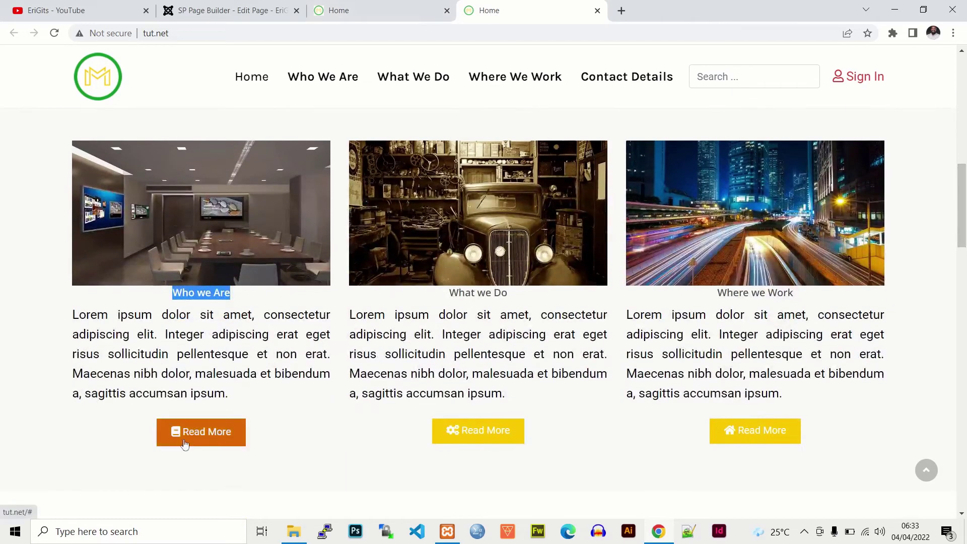
click(227, 5)
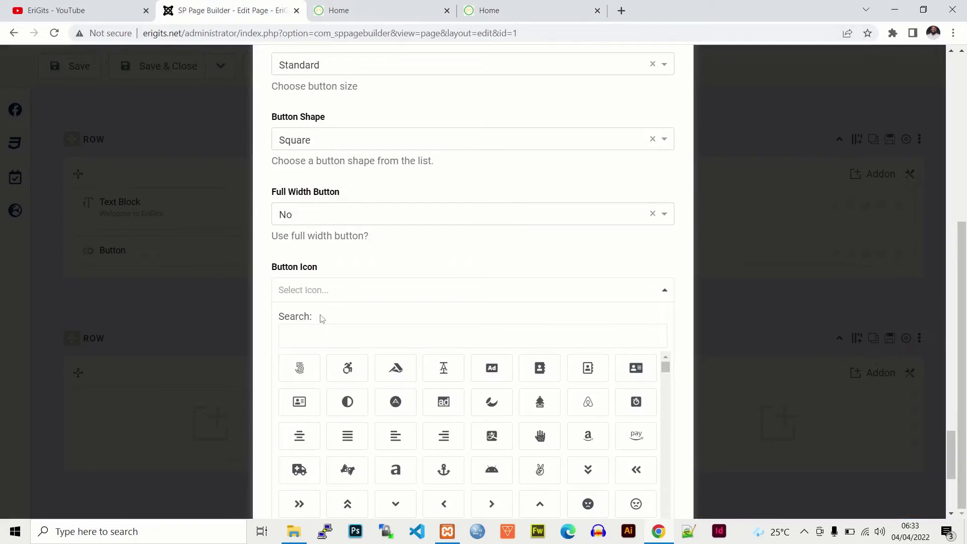
click(308, 325)
text(book)
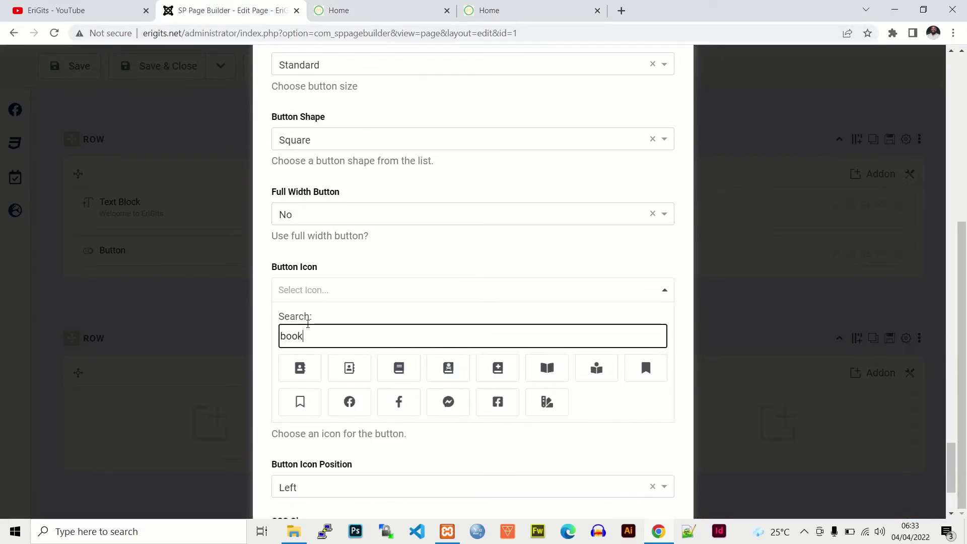
click(403, 368)
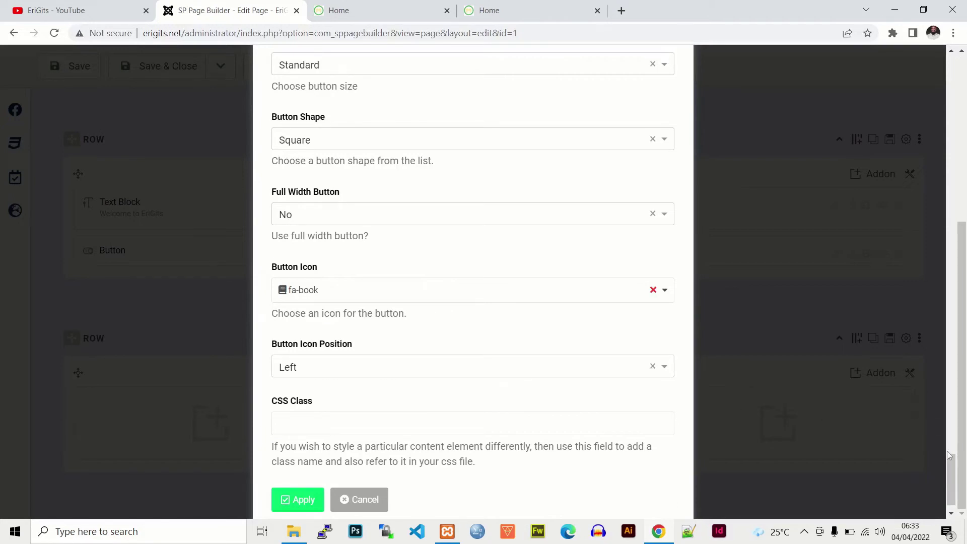
scroll(950, 455, down, 1)
click(303, 489)
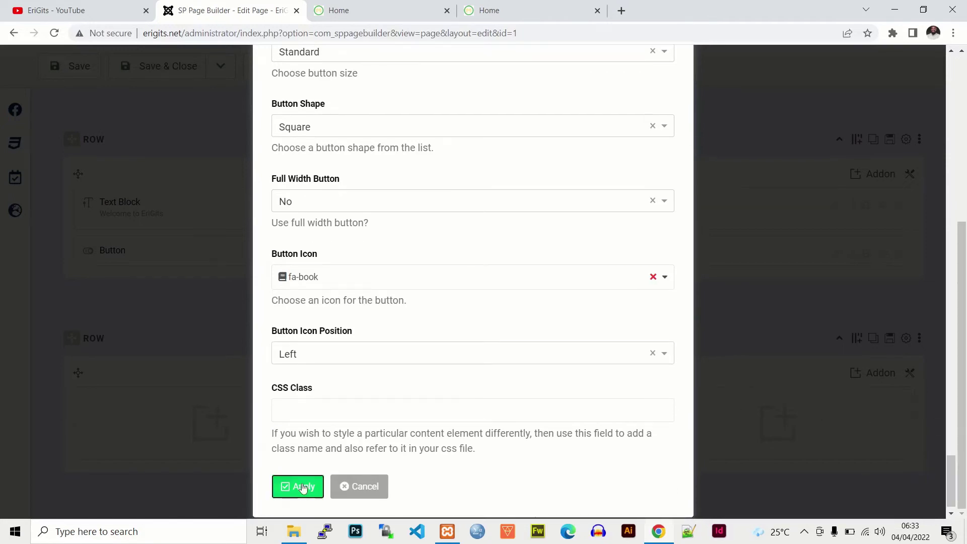
Step: Save the page and compare the Who we Are Feature Box on the live EriGits site with the reference site
scroll(784, 305, up, 5)
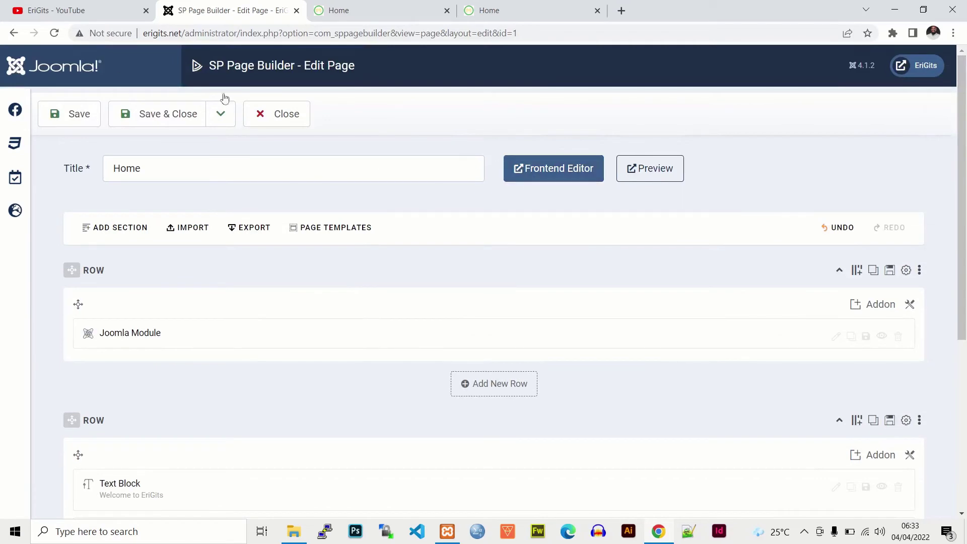
click(61, 113)
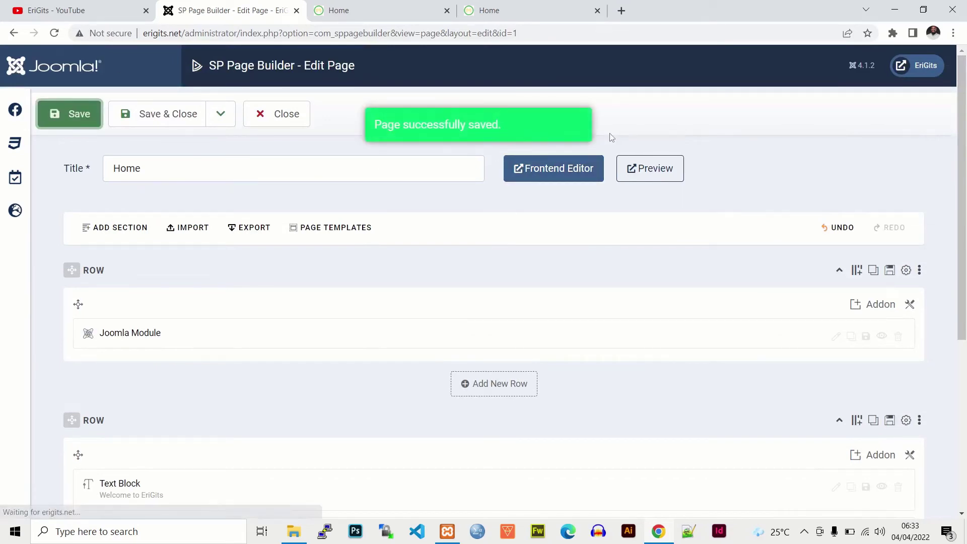
click(918, 65)
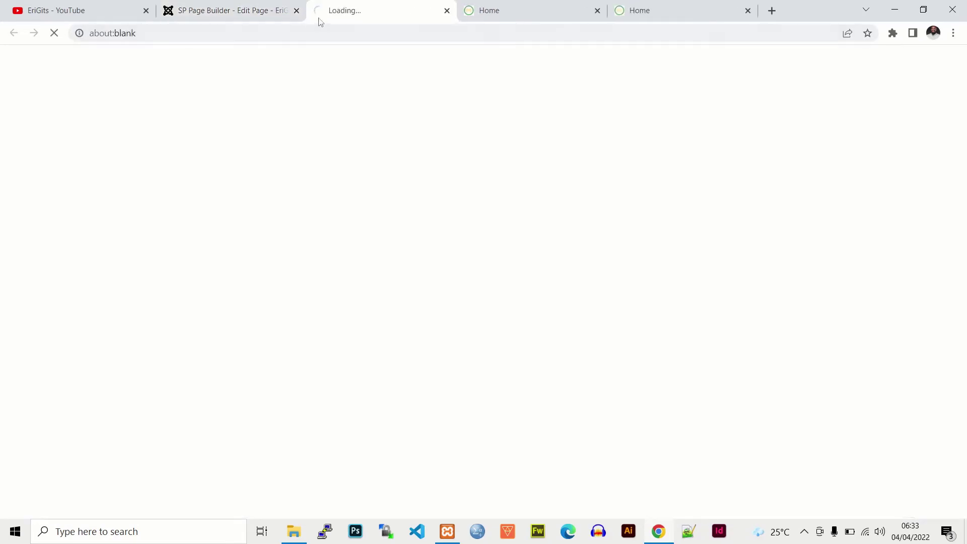
click(528, 11)
click(598, 11)
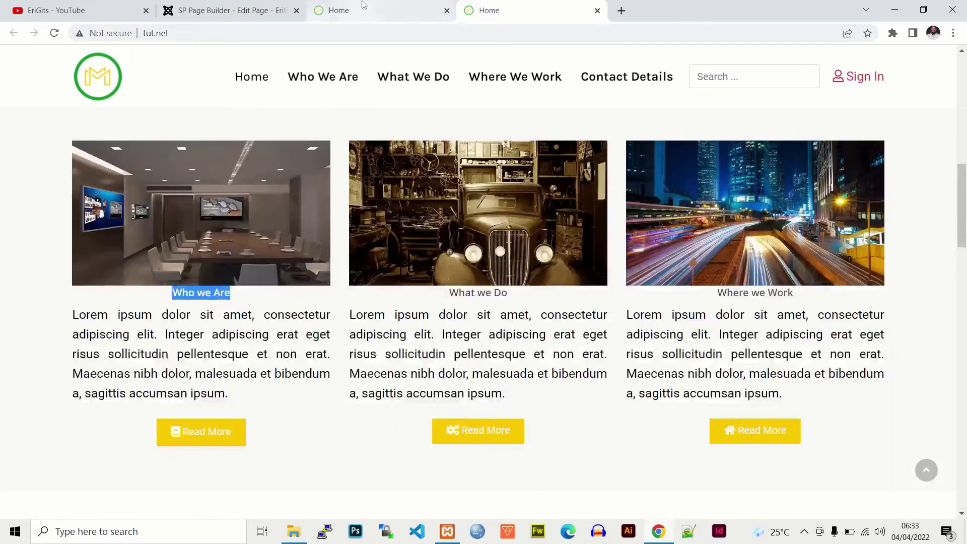
click(364, 6)
drag(962, 181, 965, 306)
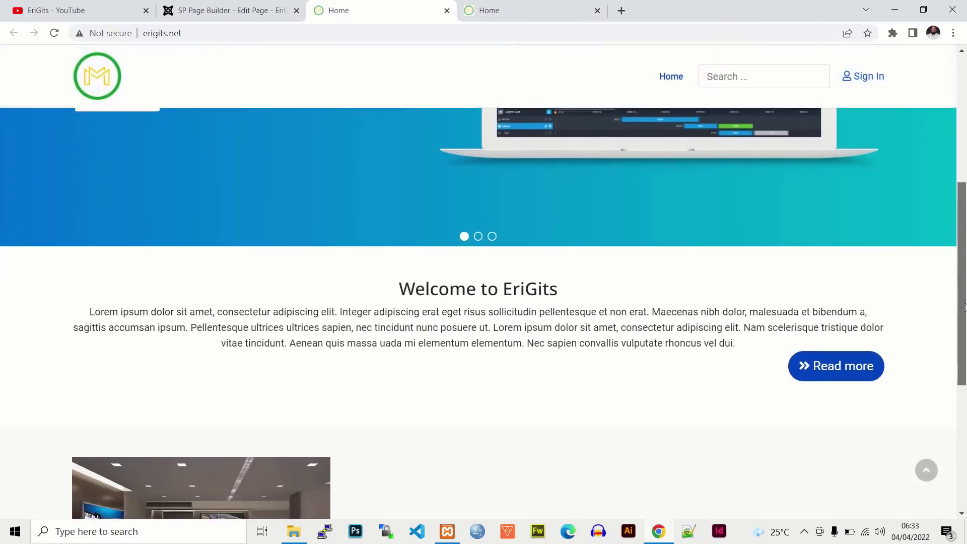
scroll(588, 393, down, 5)
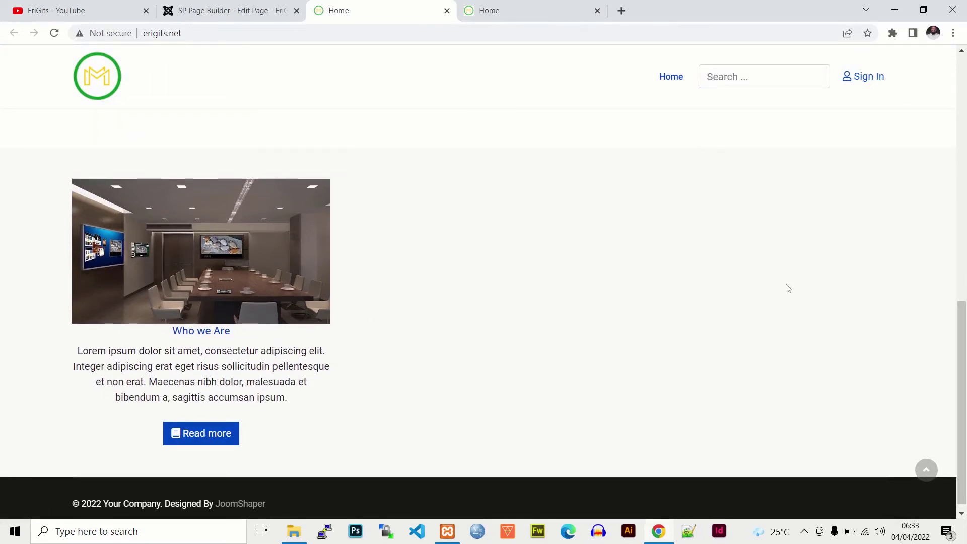
click(509, 15)
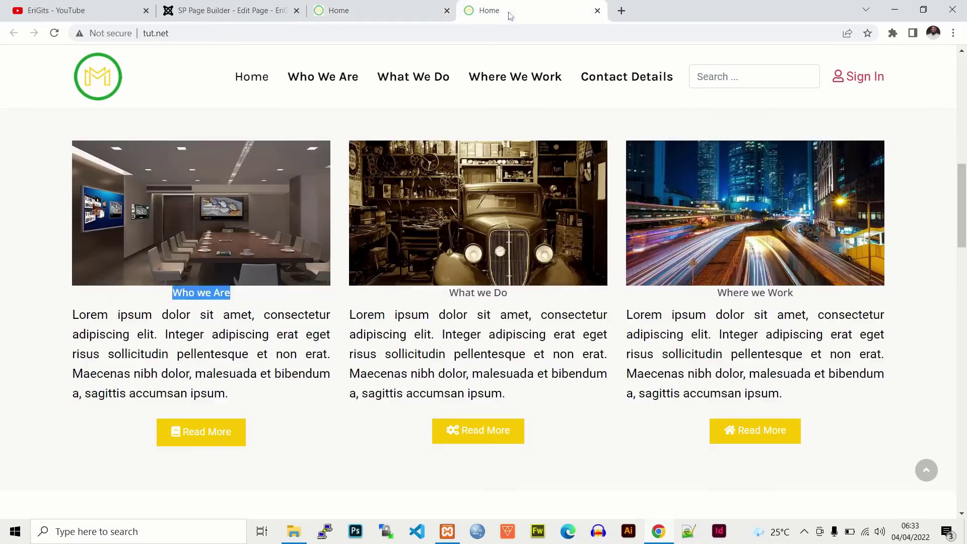
click(226, 339)
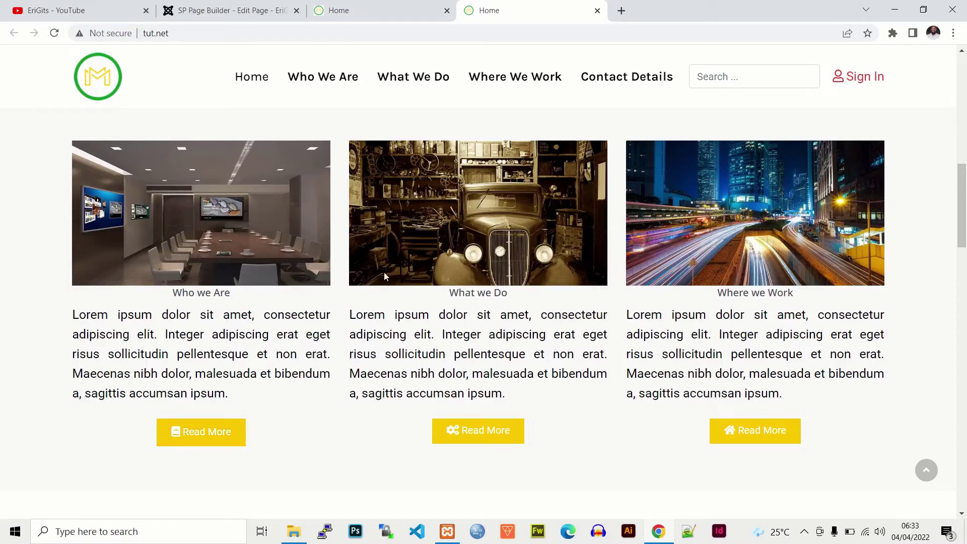
Step: Clone the Who we Are Feature Box in the page editor and move the copy into the row's middle column
click(218, 9)
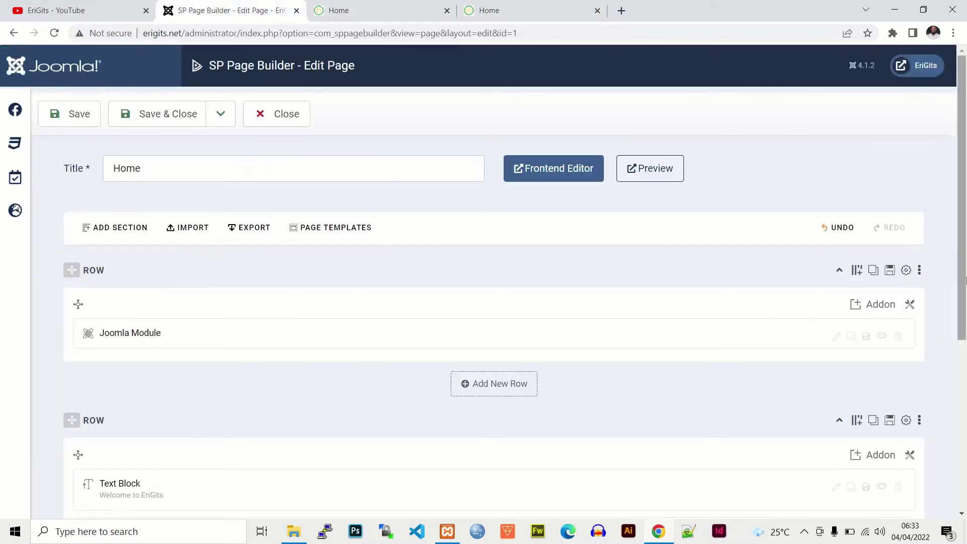
scroll(965, 386, down, 5)
scroll(965, 386, down, 1)
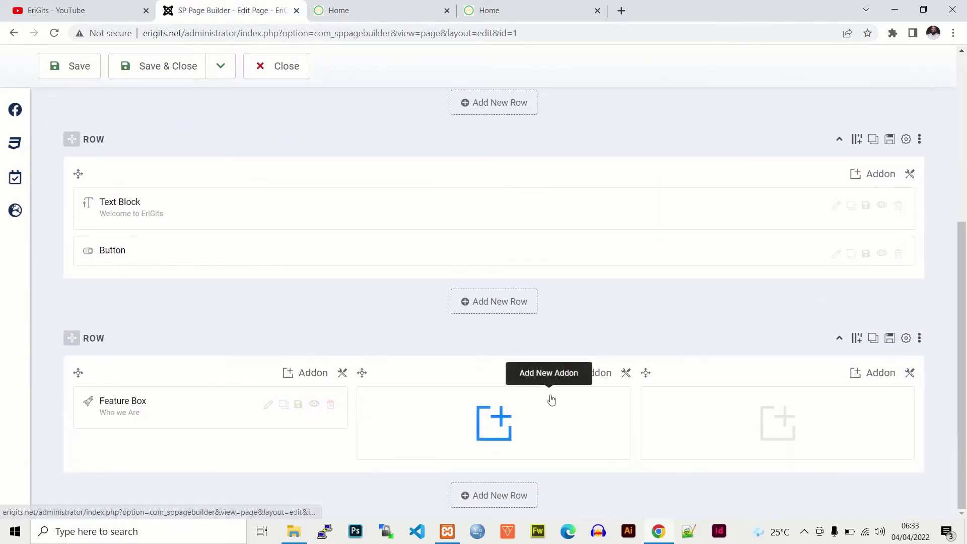
click(283, 406)
scroll(385, 503, down, 1)
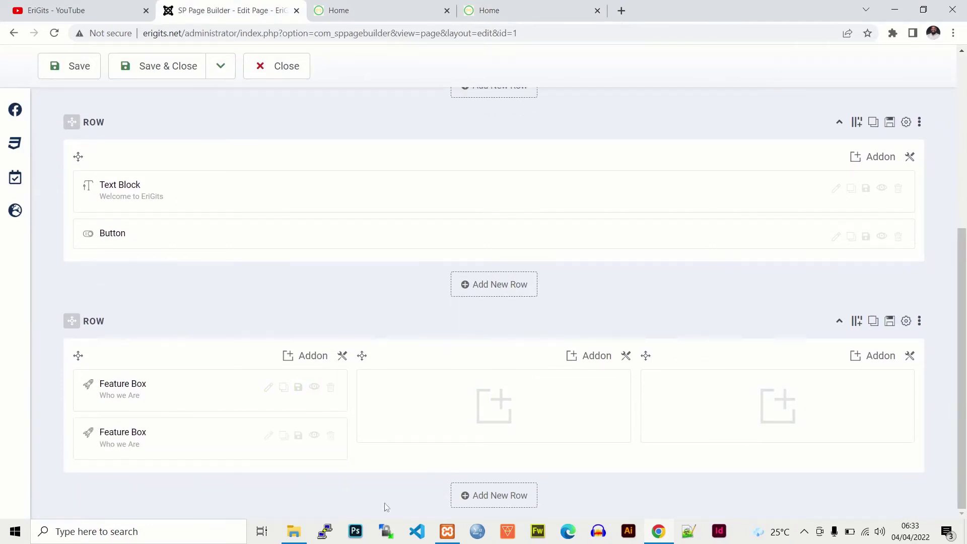
drag(197, 429, 511, 403)
Step: Clone the middle column's Feature Box and move the copy into the row's third column
click(576, 406)
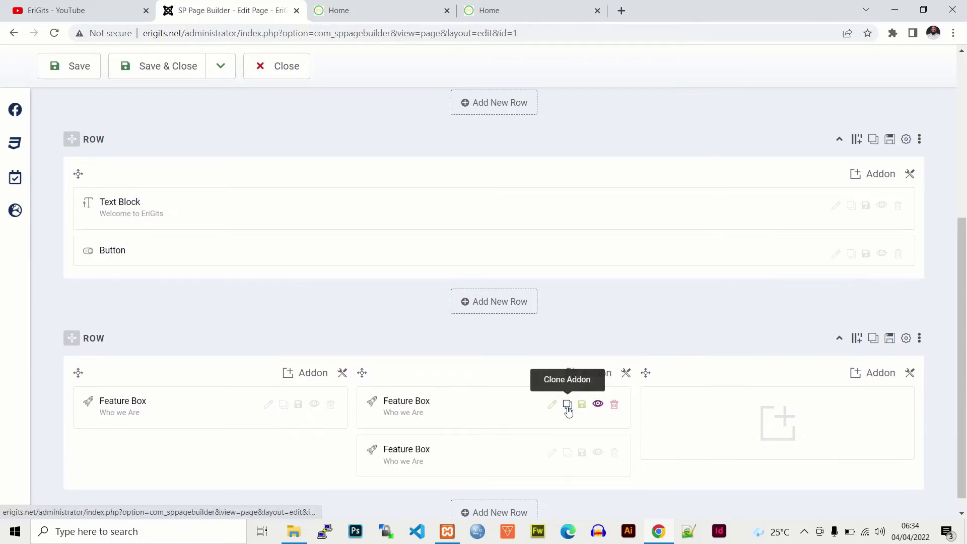
scroll(454, 453, down, 1)
mouse_move(452, 434)
mouse_down()
mouse_move(755, 406)
mouse_move(783, 432)
mouse_up()
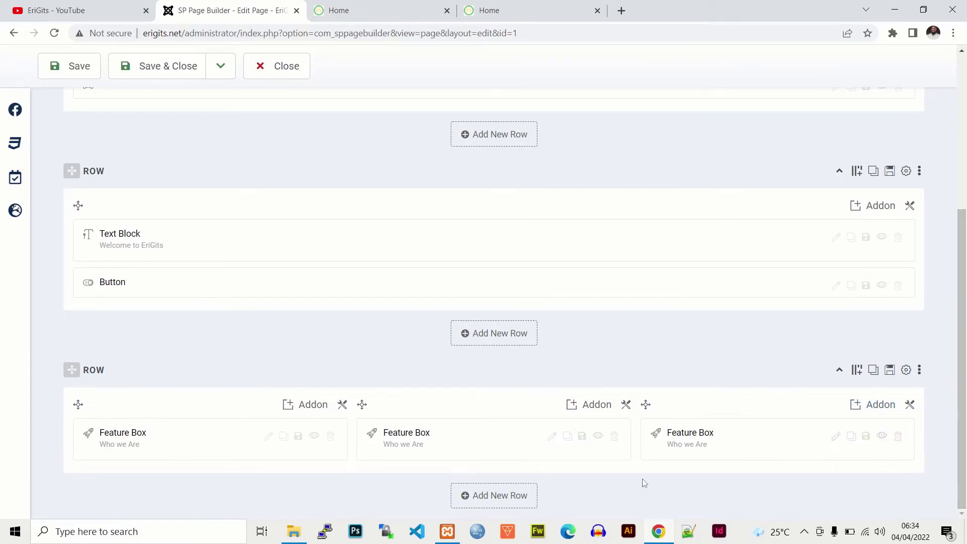
Step: Replace the middle Feature Box's title with "What we Do", copied from the reference site
click(552, 439)
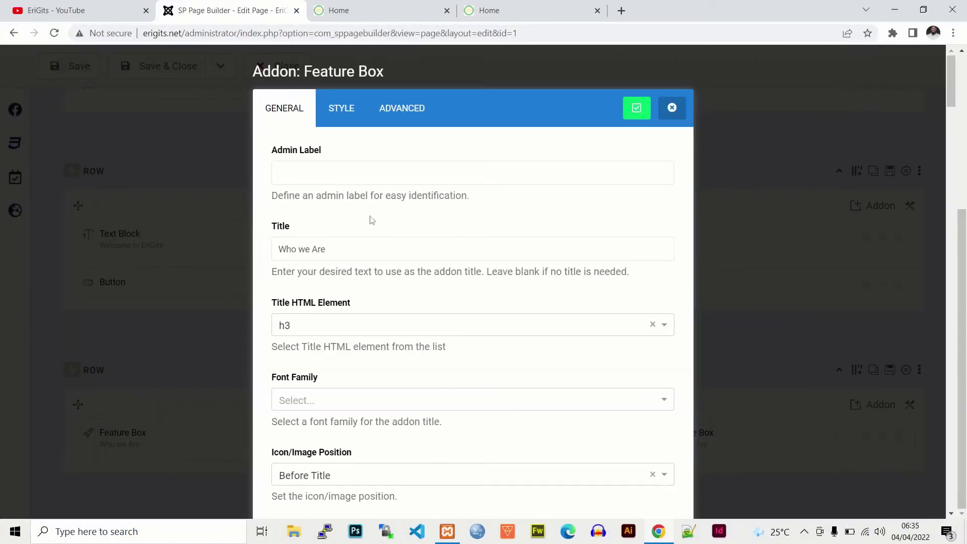
click(352, 249)
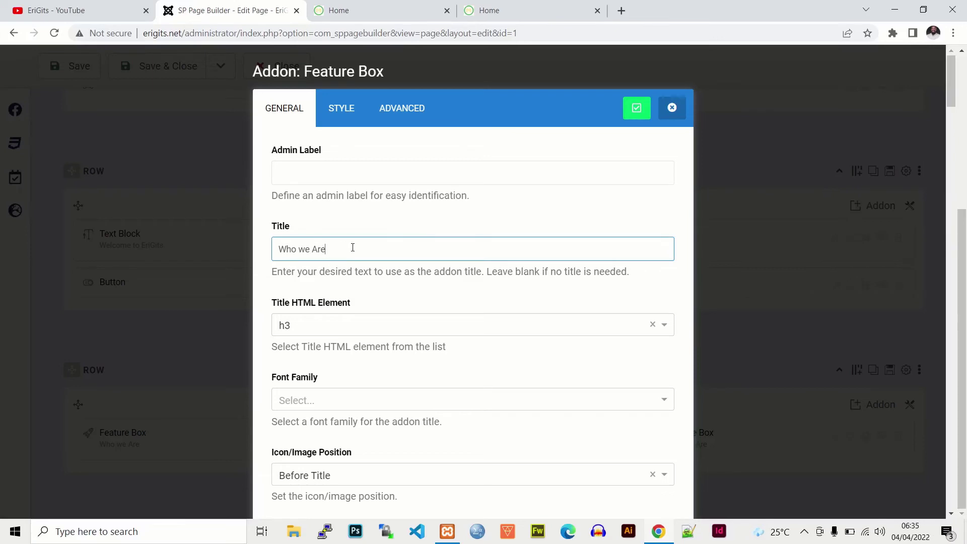
click(518, 14)
drag(519, 302, 455, 293)
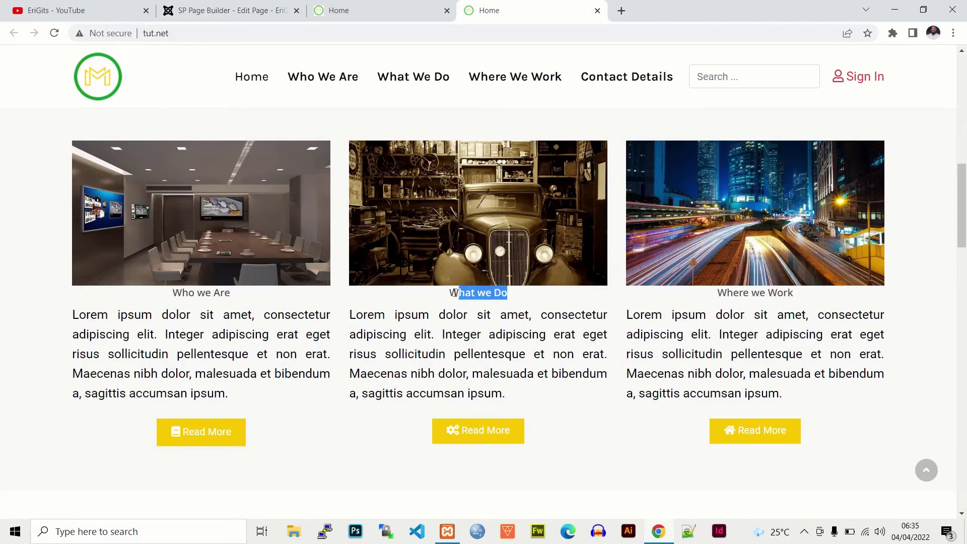
right_click(465, 289)
click(476, 298)
click(245, 12)
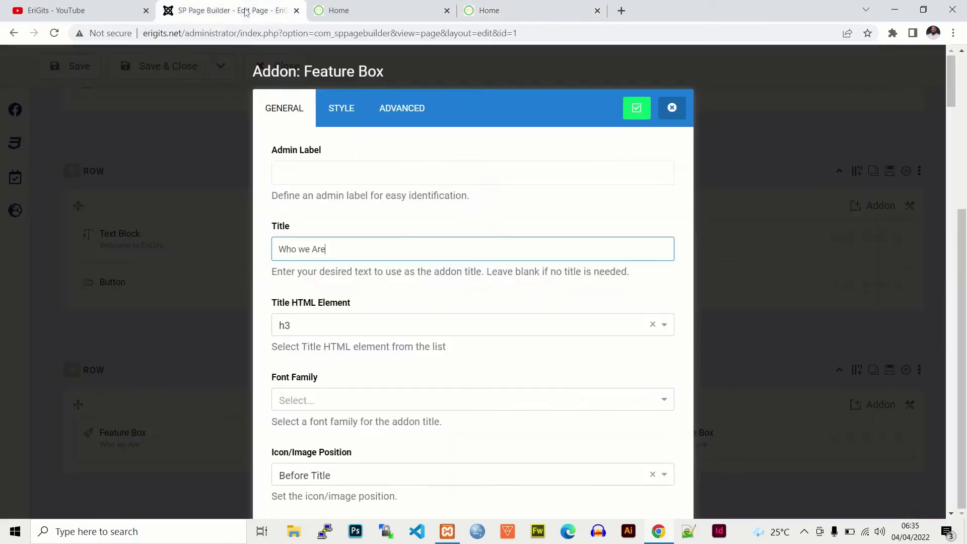
drag(327, 249, 268, 249)
key(ctrl+v)
Step: Clear the middle Feature Box's image path and check which image the reference site uses for What we Do
drag(950, 101, 889, 229)
click(415, 169)
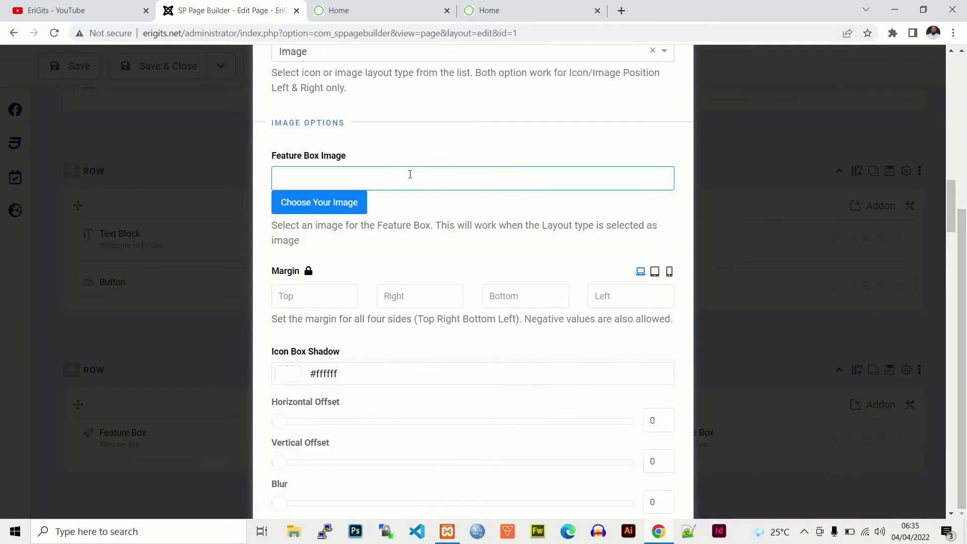
click(497, 10)
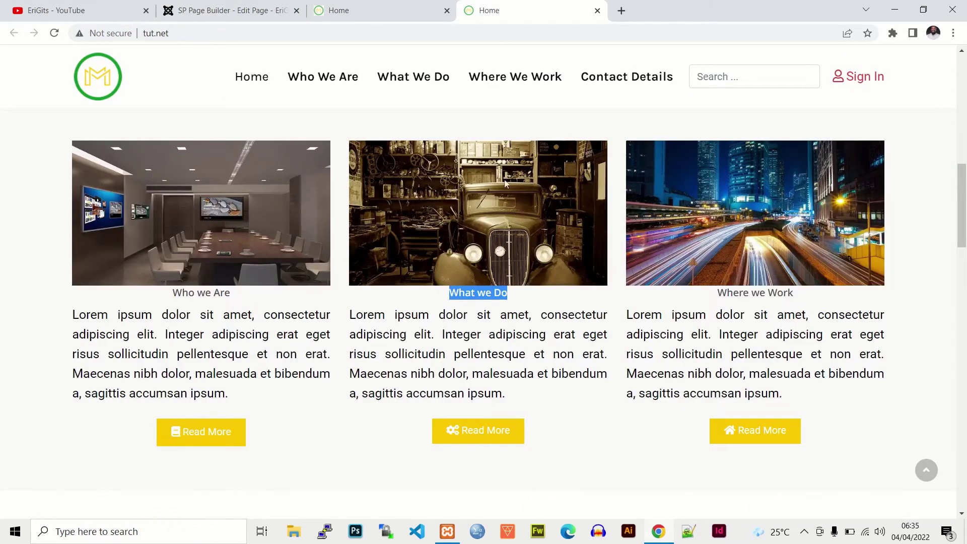
click(227, 10)
Step: Open the features folder in the media manager to choose the middle Feature Box's image
click(332, 210)
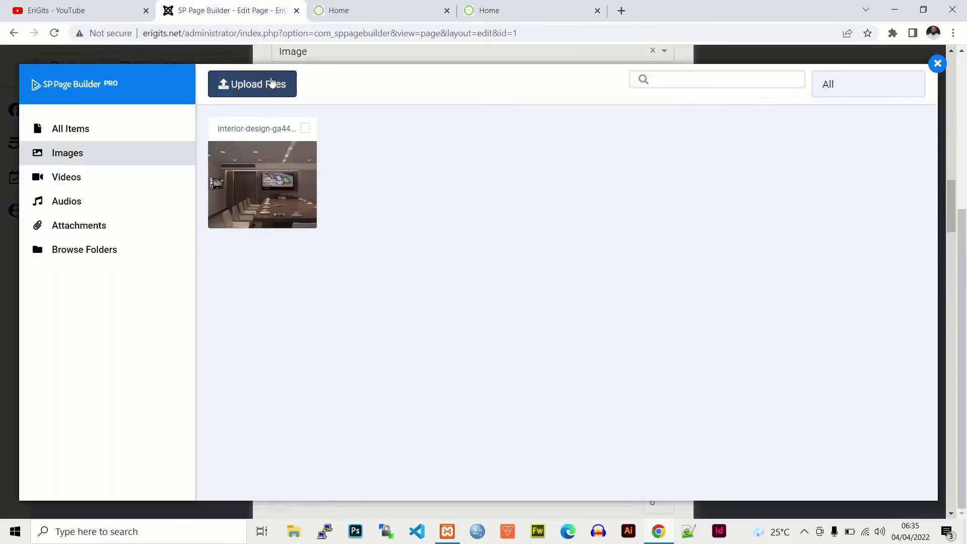
click(80, 257)
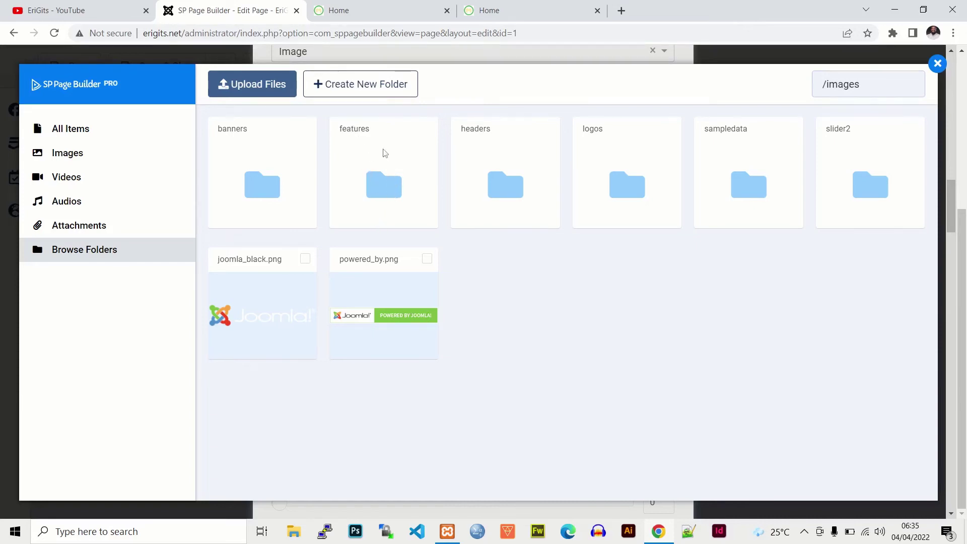
click(385, 153)
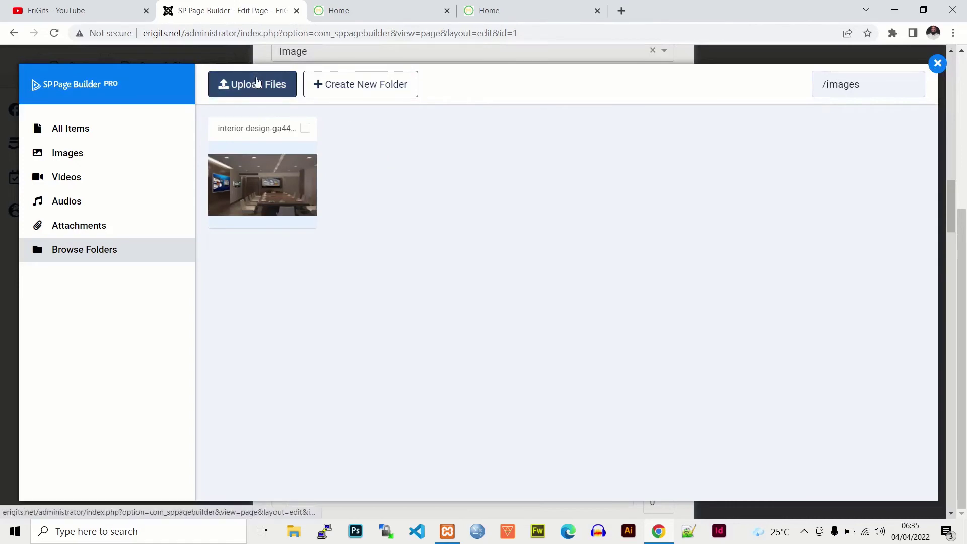
click(259, 83)
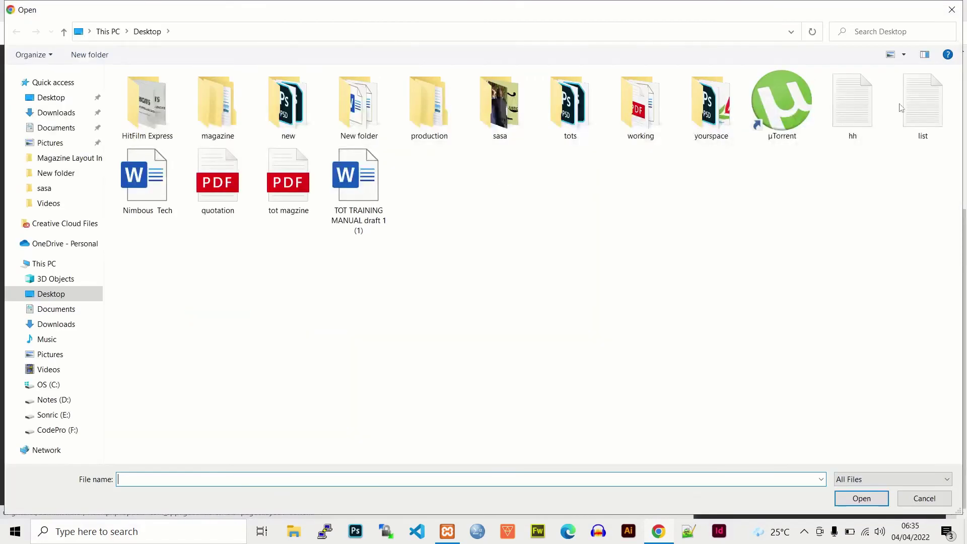
click(952, 9)
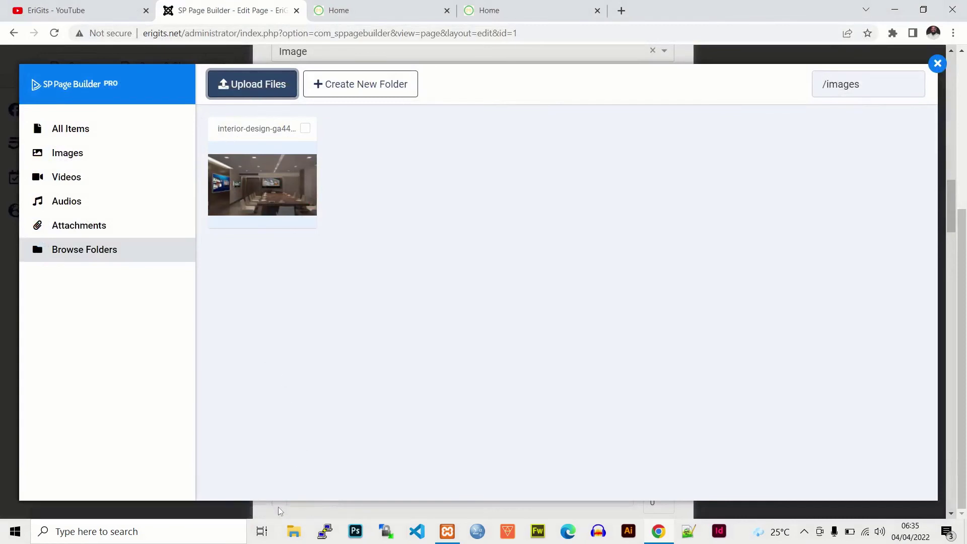
Step: Switch to File Explorer, open the images folder in Downloads > EriGits_Tuts, and reduce the window so the media manager shows behind it
click(295, 533)
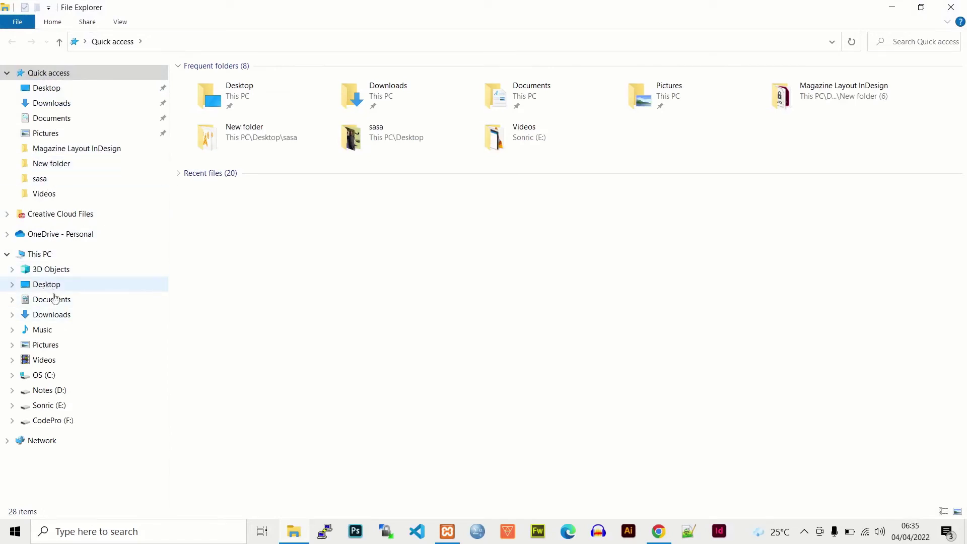
click(59, 102)
drag(965, 190, 964, 492)
double_click(234, 384)
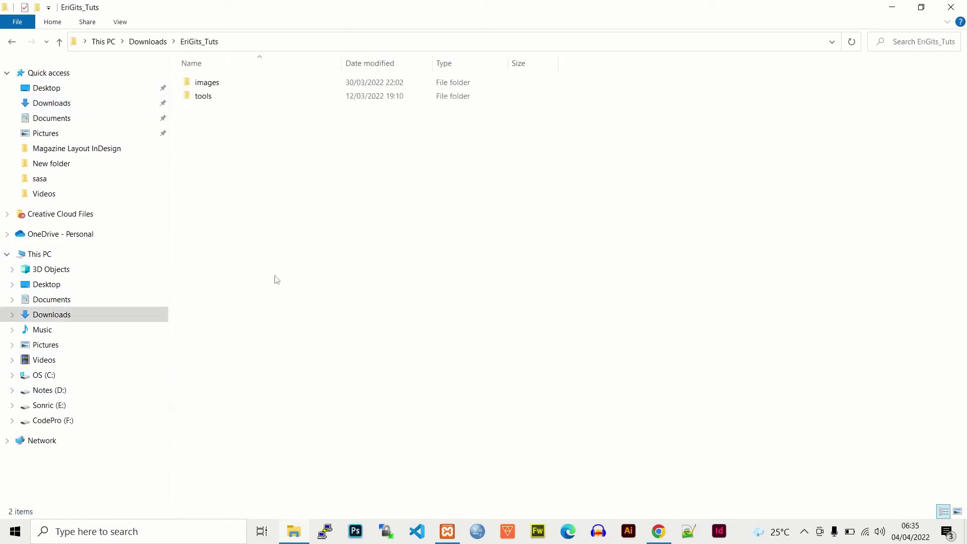
double_click(224, 84)
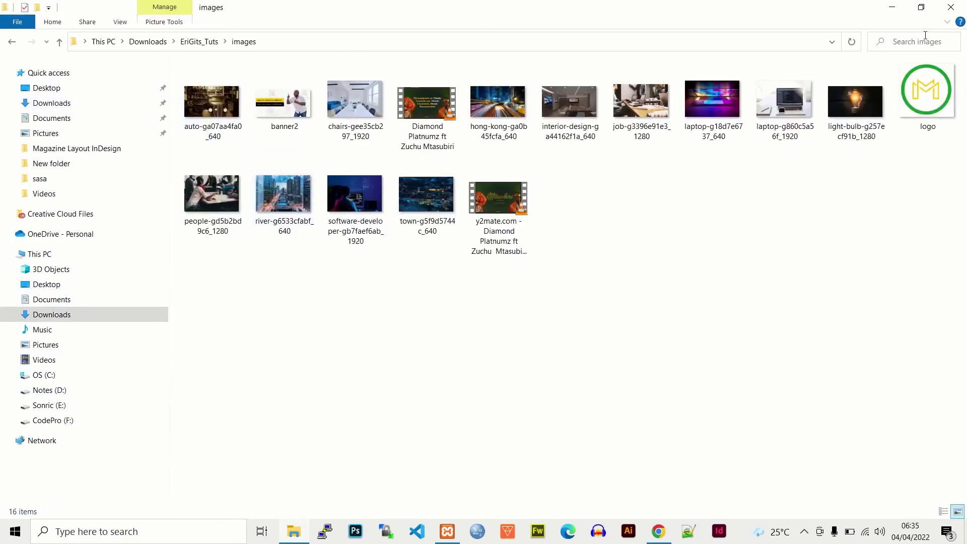
click(921, 8)
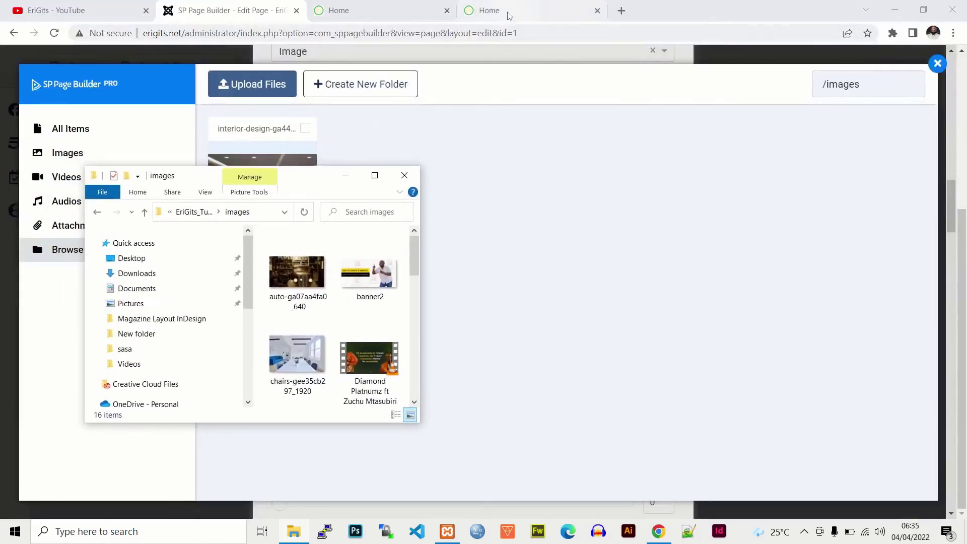
Step: Upload the vintage car image auto-ga07aa4fa0_640 from File Explorer into the media manager's features folder, matching the reference site
click(509, 13)
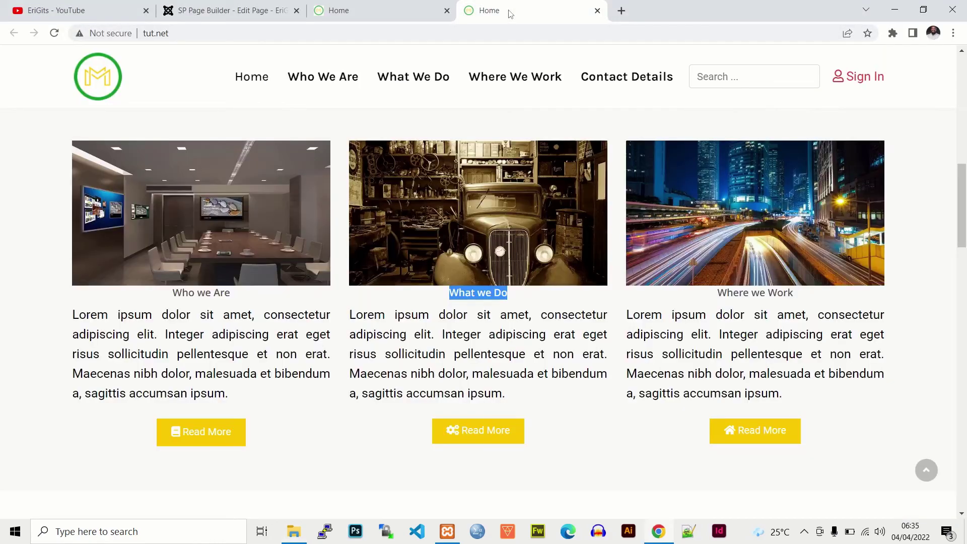
click(302, 530)
click(227, 10)
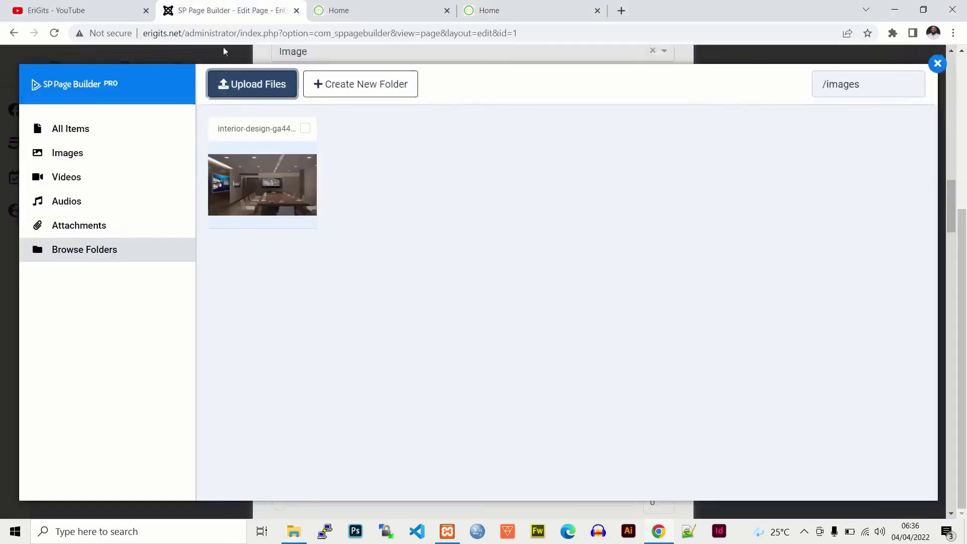
click(294, 532)
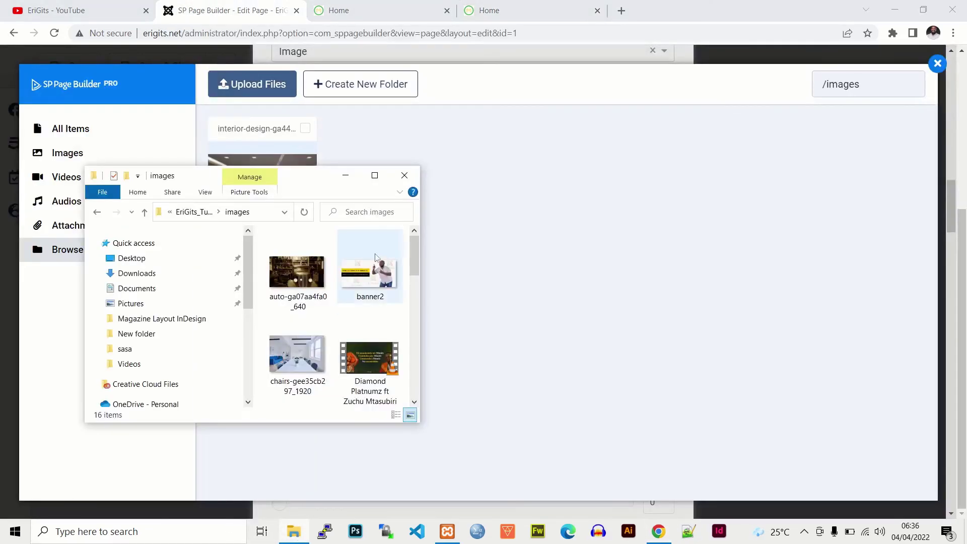
scroll(412, 262, down, 1)
drag(297, 262, 619, 236)
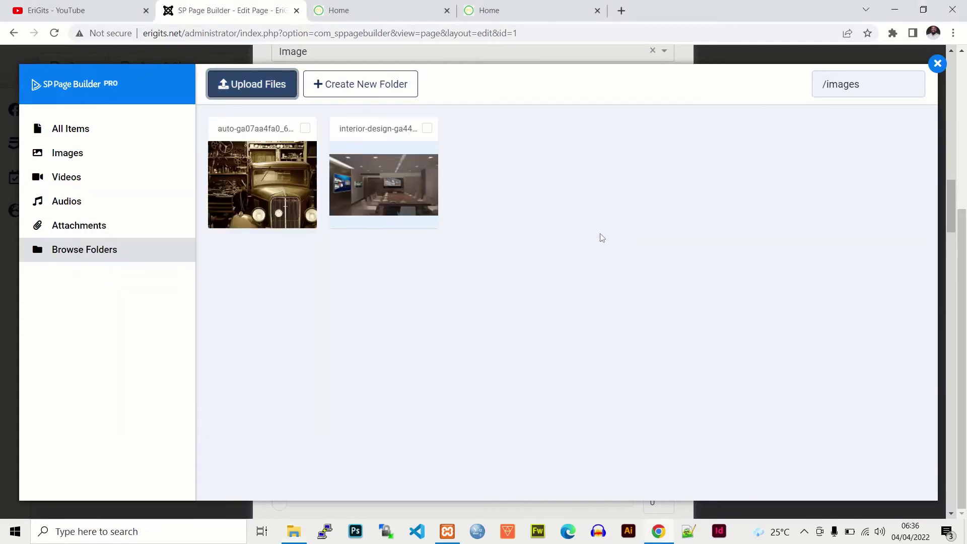
Step: Check the reference image for Where we Work and upload hong-kong-ga0b45fcfa_640 from File Explorer into the features folder
click(540, 20)
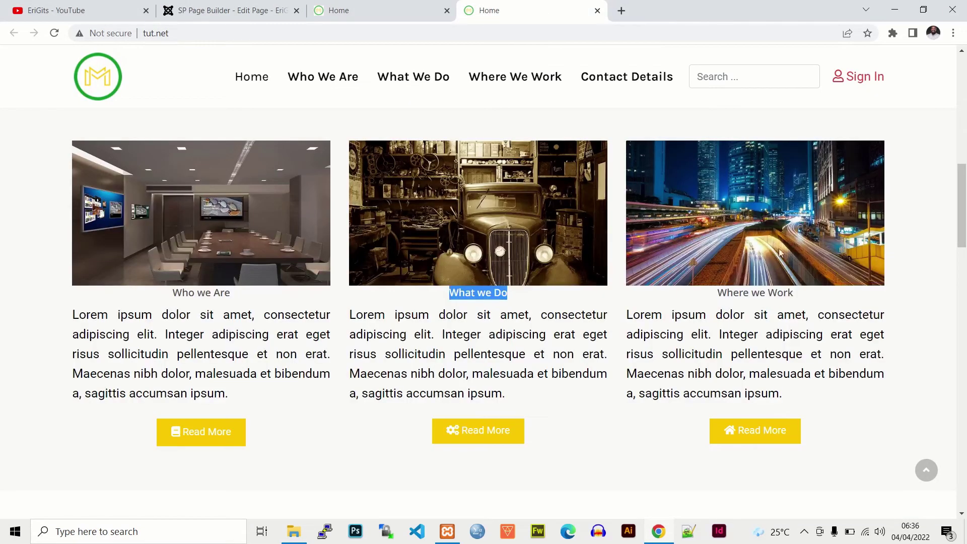
click(231, 10)
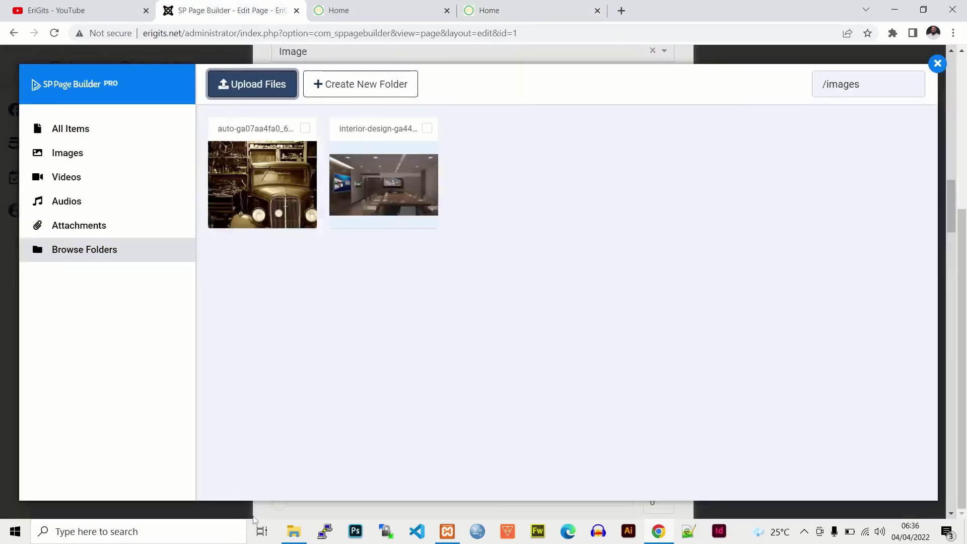
click(294, 531)
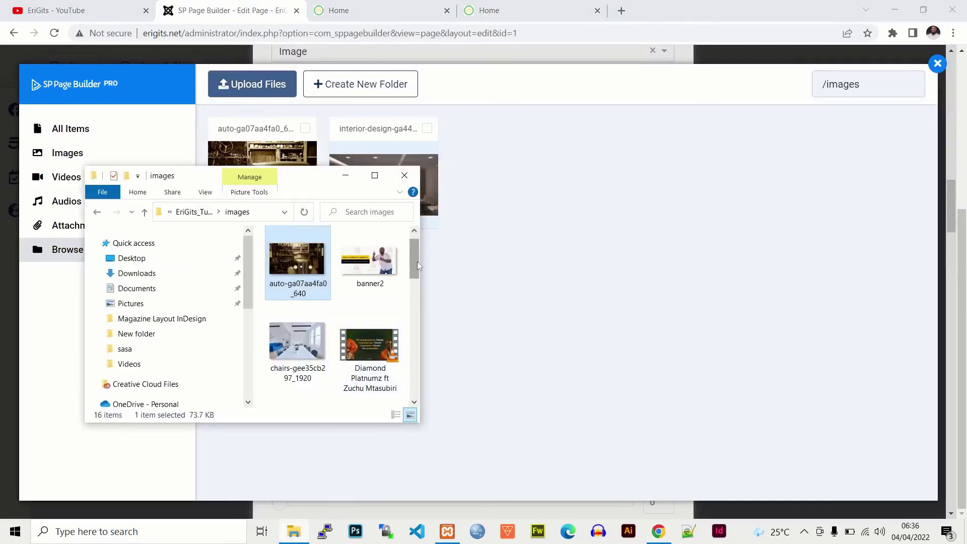
scroll(418, 266, down, 3)
click(556, 277)
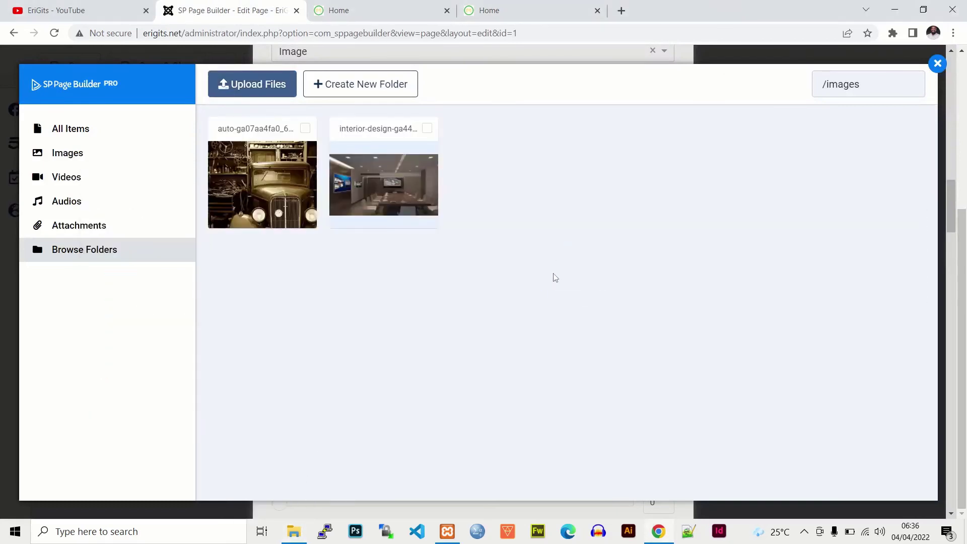
key(alt+Tab)
click(587, 328)
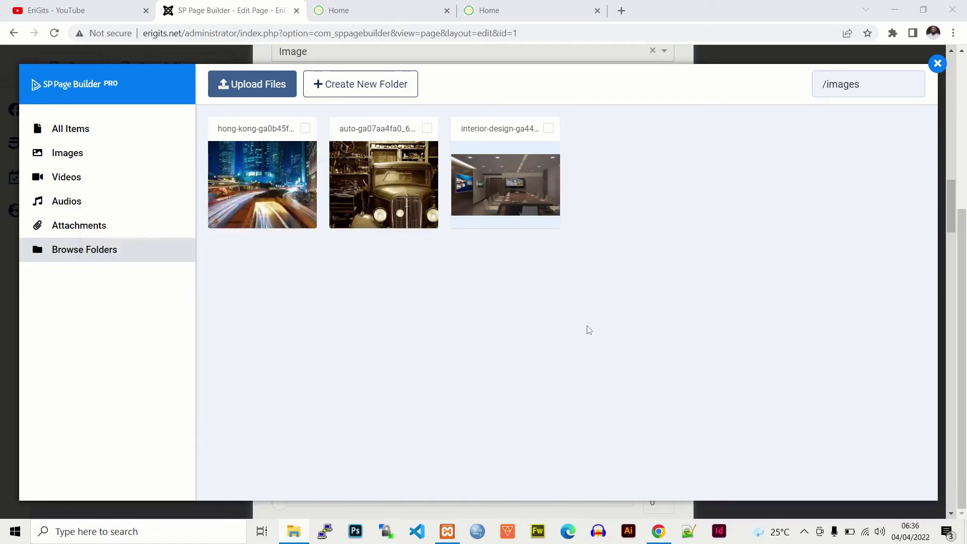
Step: Insert auto-ga07aa4fa0_640.jpg as the What we Do Feature Box's image
click(404, 156)
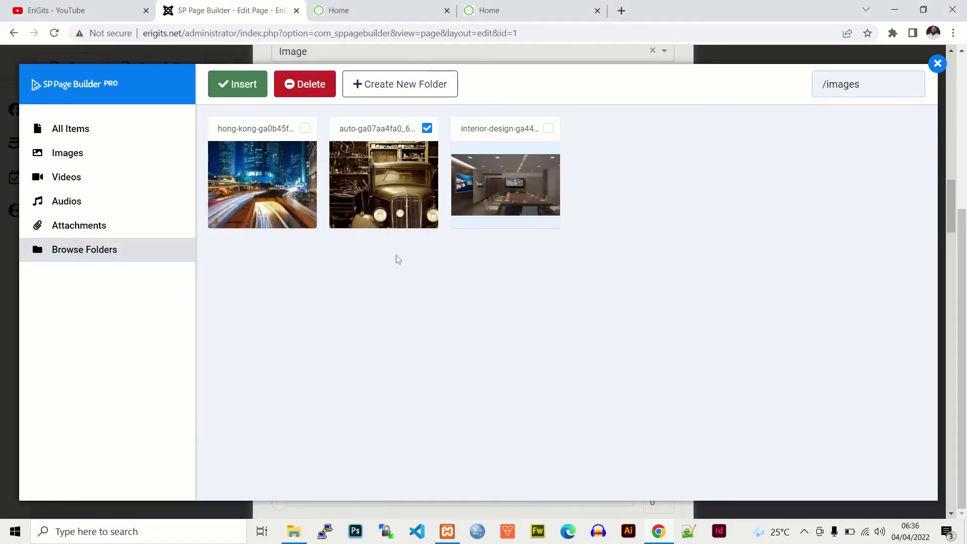
click(489, 10)
click(283, 7)
click(241, 76)
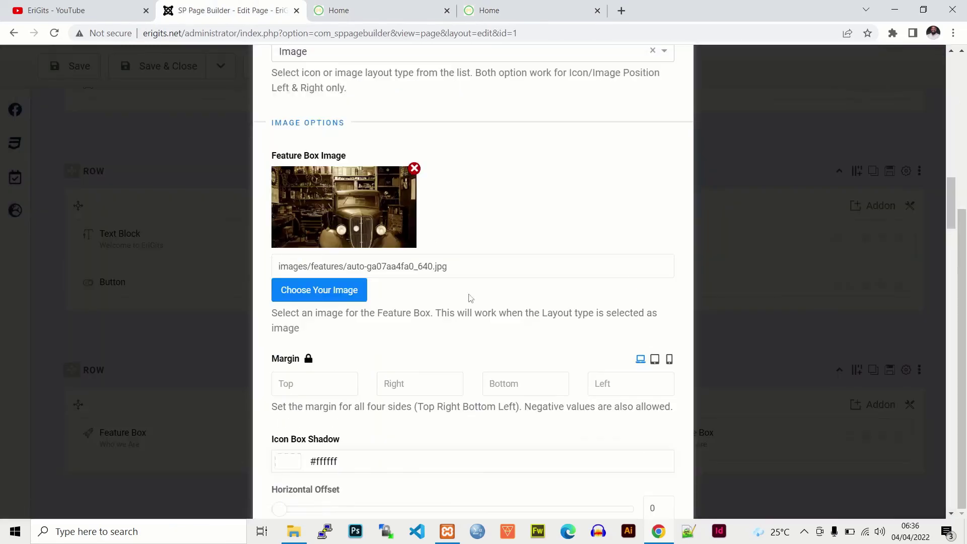
Step: Change the What we Do Feature Box's button icon to fa-cogs, as on the reference site, and apply the addon settings
drag(951, 212, 952, 496)
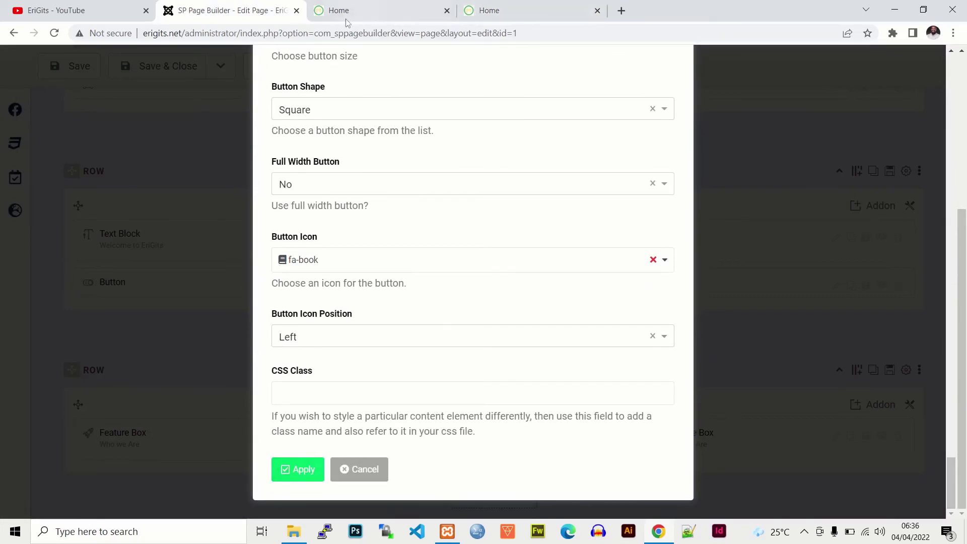
click(489, 10)
click(516, 356)
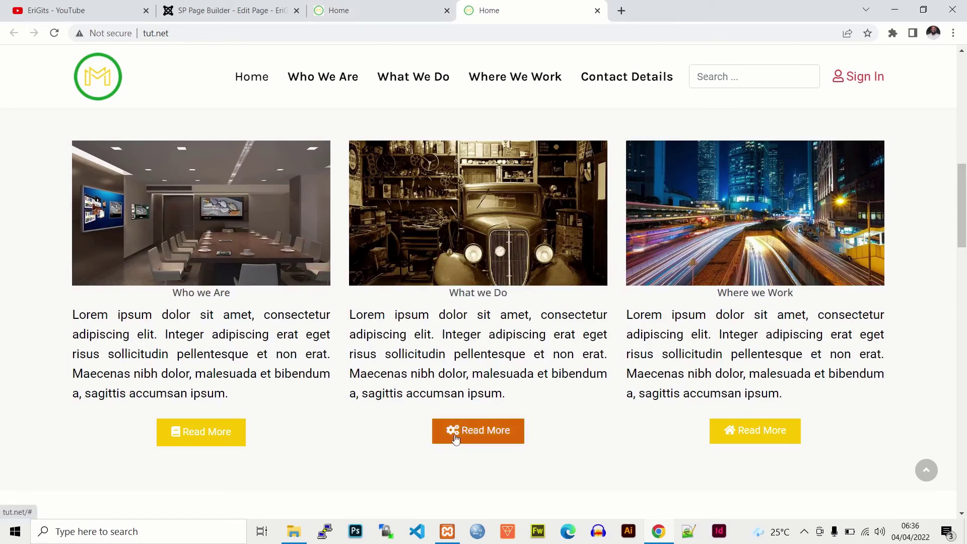
click(232, 10)
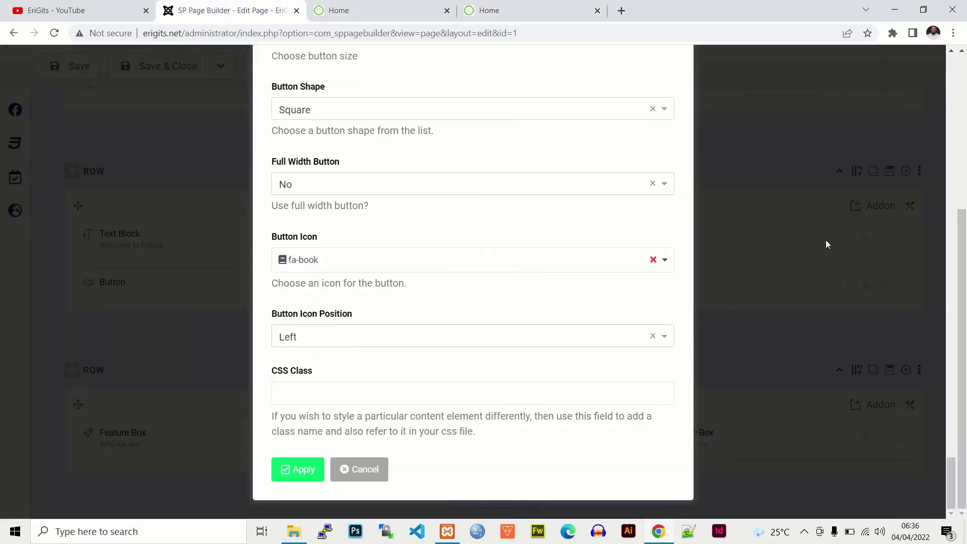
click(339, 261)
click(333, 309)
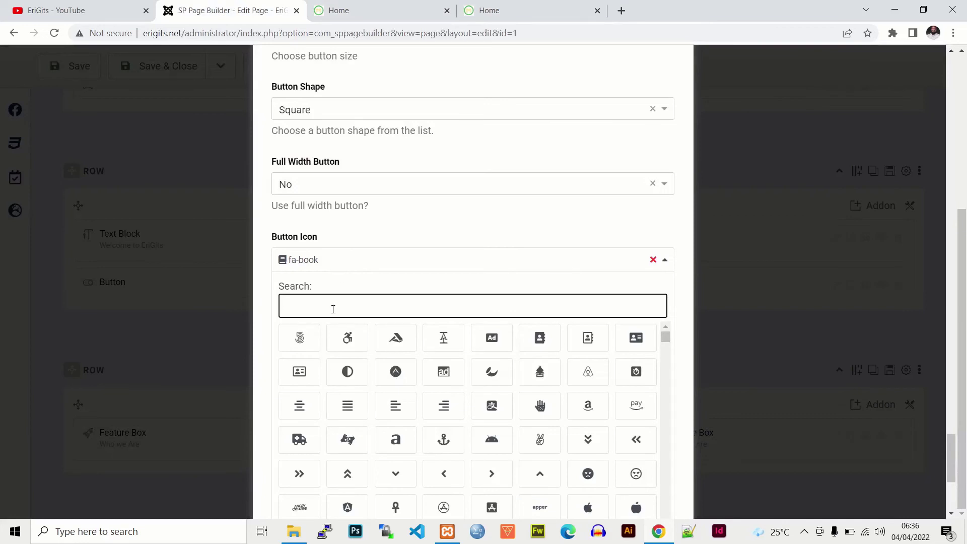
text(cog)
click(353, 341)
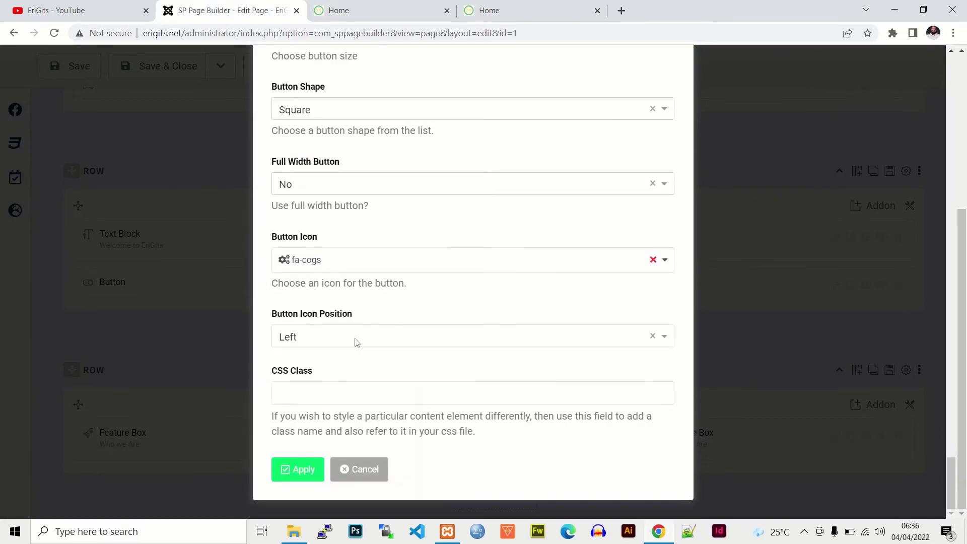
click(302, 469)
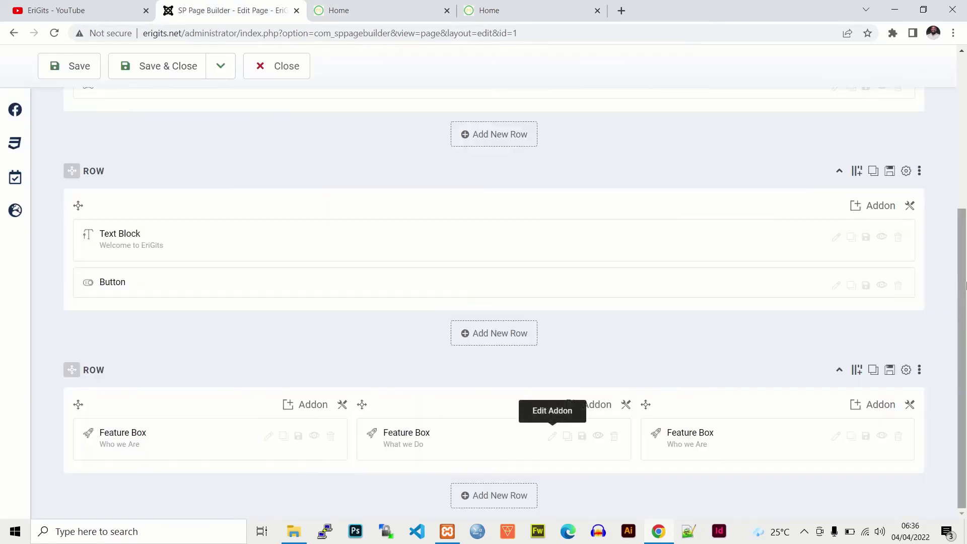
Step: Save the Home page and reload the live erigits.net site to check the feature row
drag(962, 300, 965, 110)
click(78, 115)
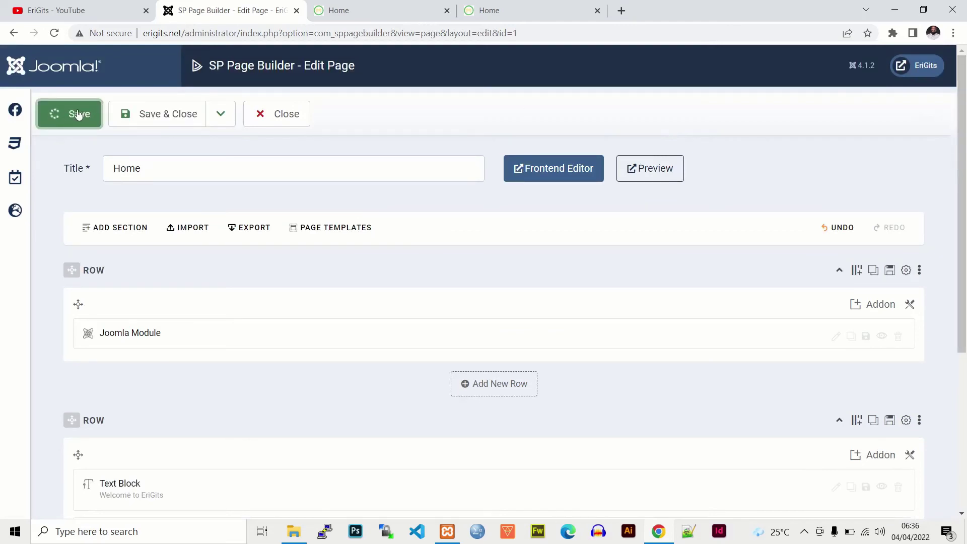
click(363, 10)
key(F5)
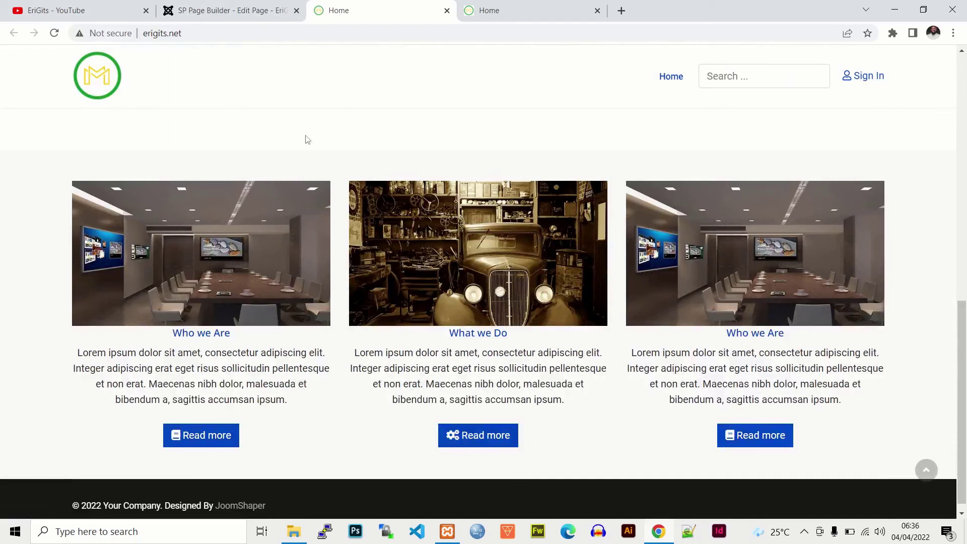
Step: Replace the third column Feature Box's title with "Where we Work", copied from the reference site
click(231, 9)
scroll(871, 418, down, 5)
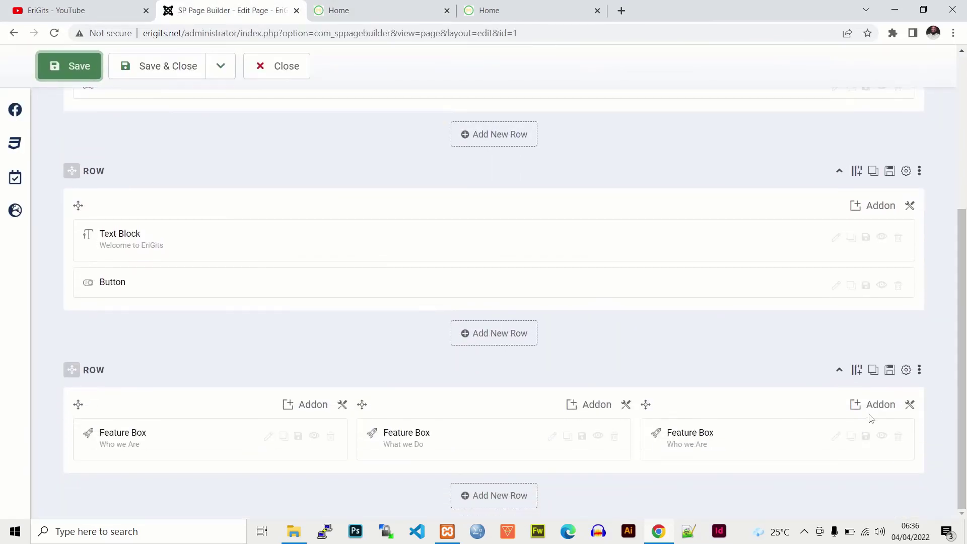
click(836, 435)
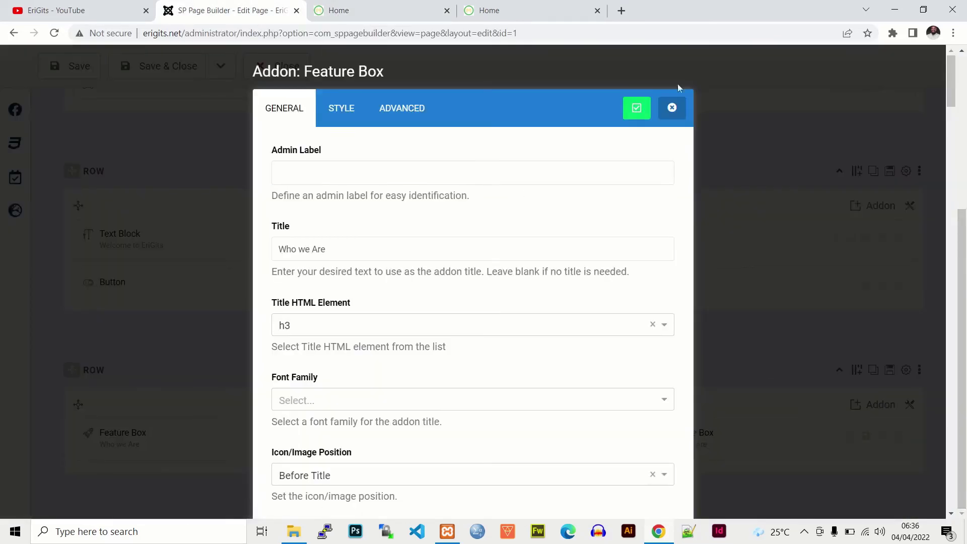
click(488, 10)
drag(797, 299, 725, 295)
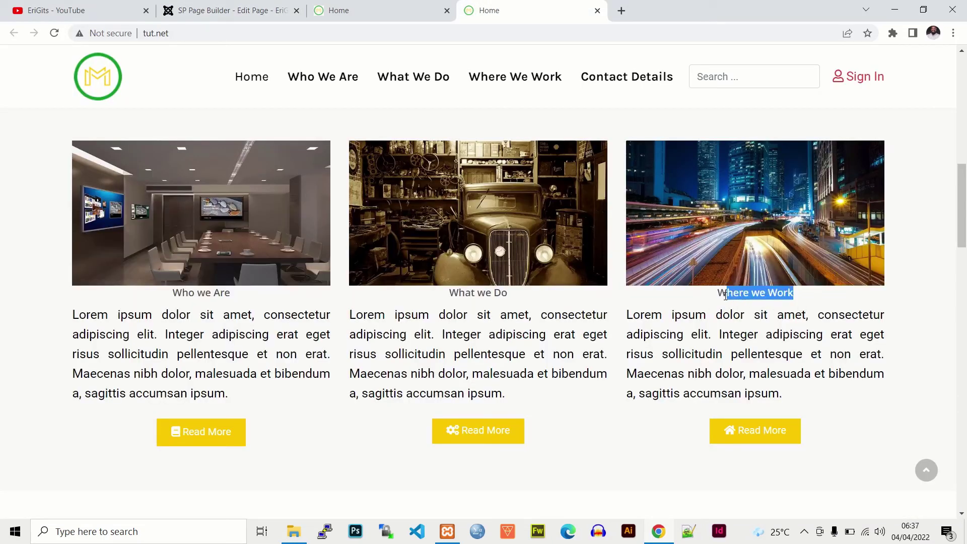
right_click(722, 296)
click(744, 305)
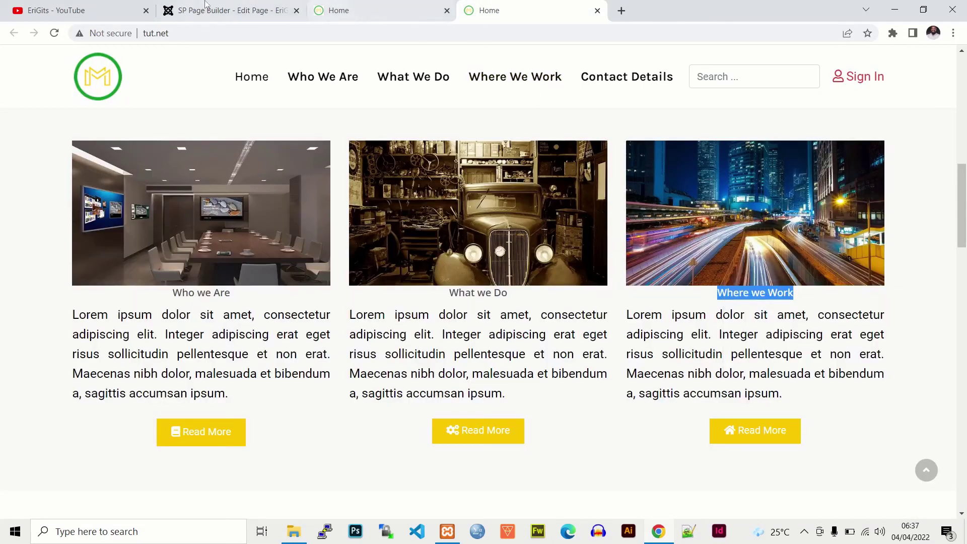
click(232, 11)
drag(346, 248, 194, 244)
key(ctrl+v)
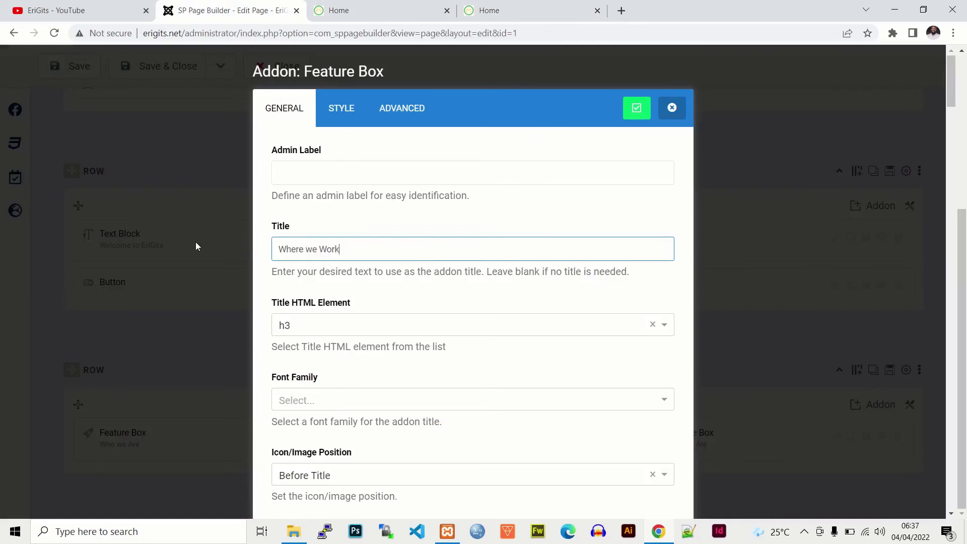
Step: Replace the Where we Work Feature Box's image with hong-kong-ga0b45fcfa_640.jpg and apply the addon settings
drag(952, 111, 957, 229)
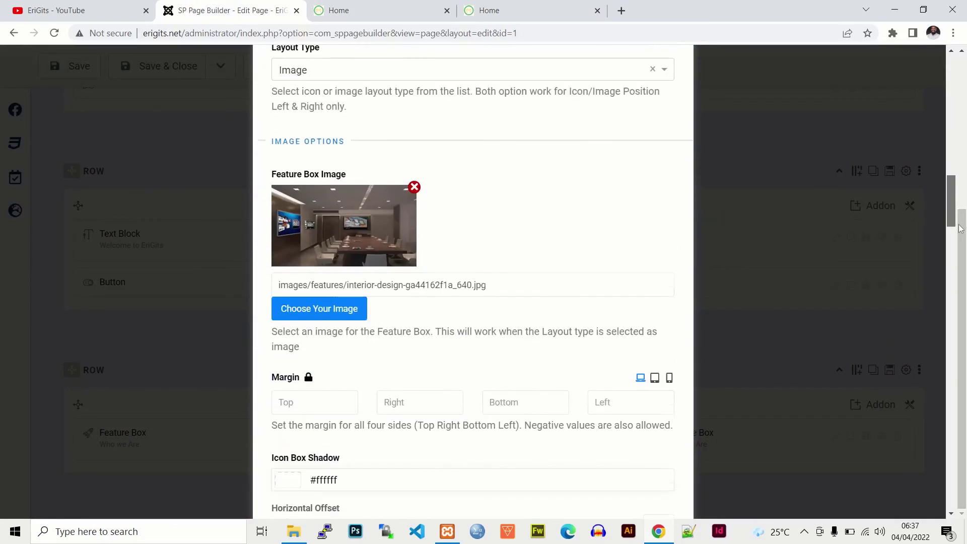
click(414, 188)
click(352, 222)
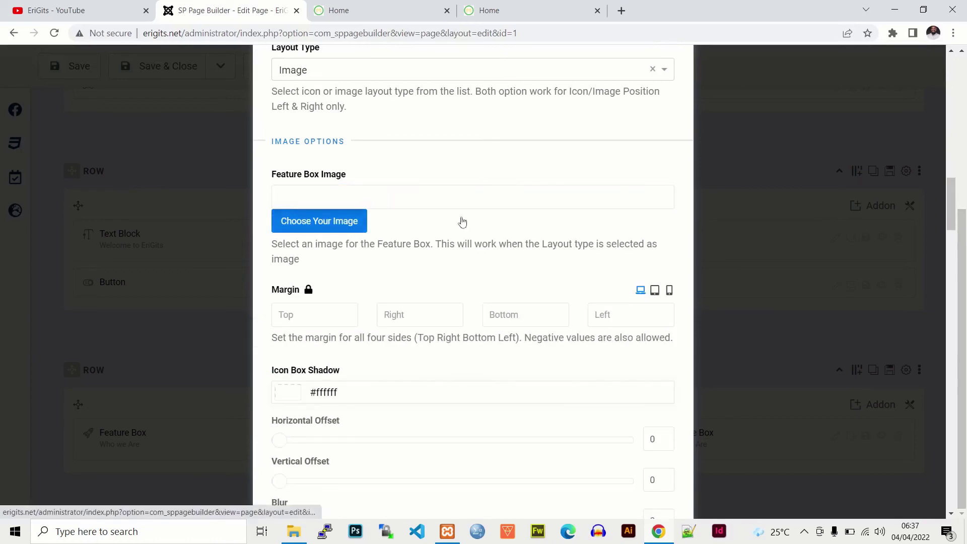
click(291, 184)
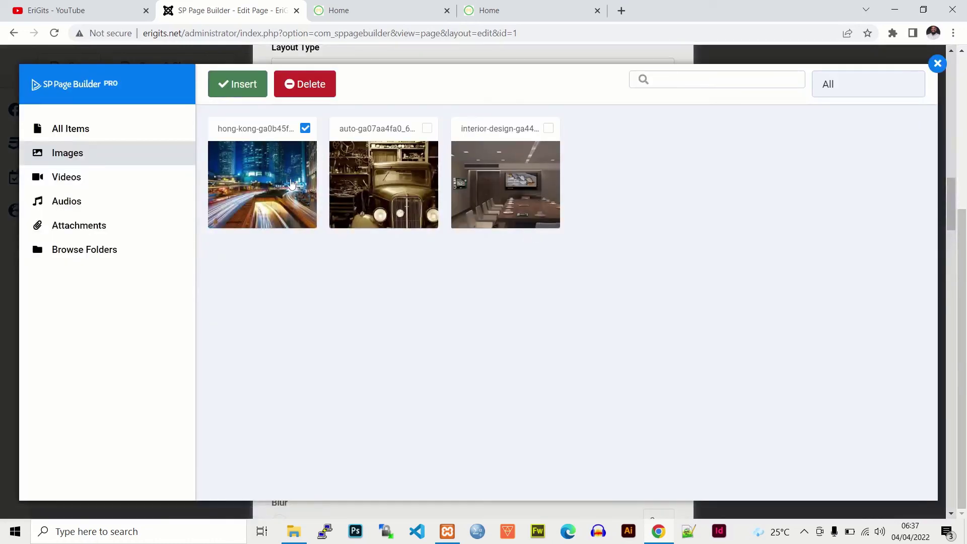
click(228, 84)
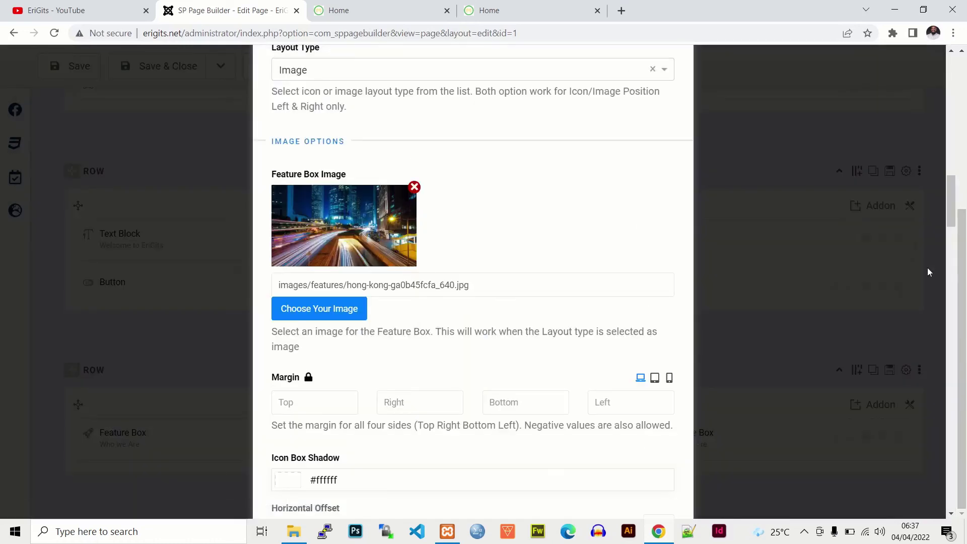
drag(945, 215, 963, 502)
click(302, 470)
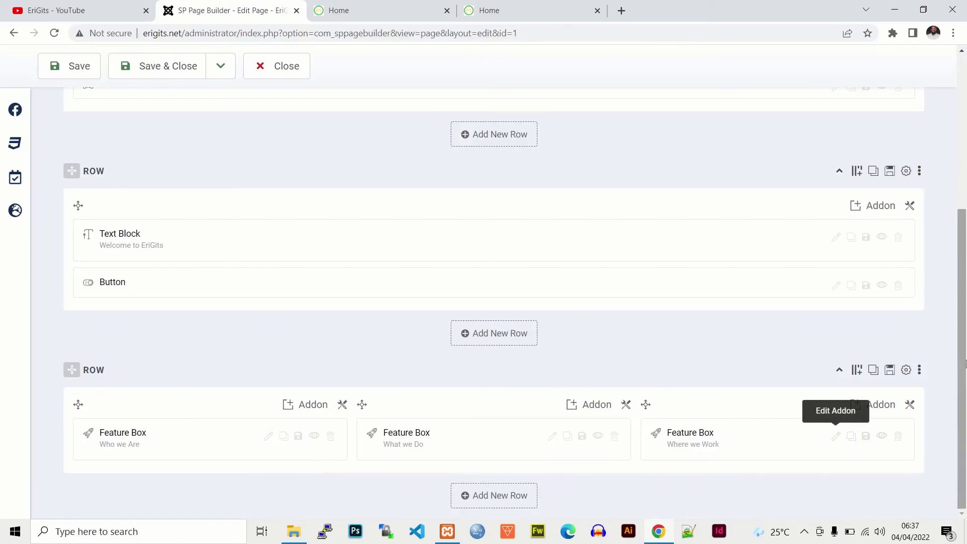
Step: Change the Where we Work Feature Box's button icon to the home icon, as on the reference site, and apply the settings
click(511, 11)
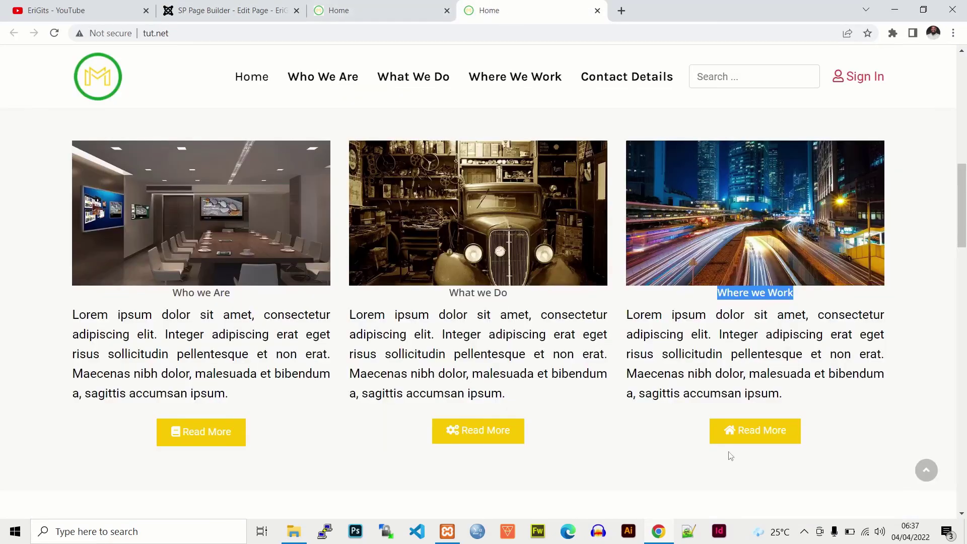
click(229, 10)
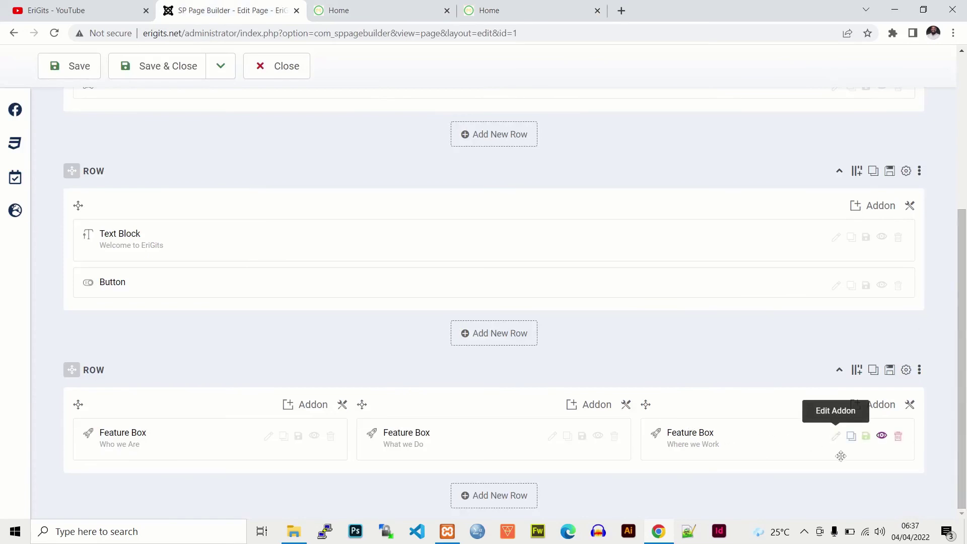
click(837, 438)
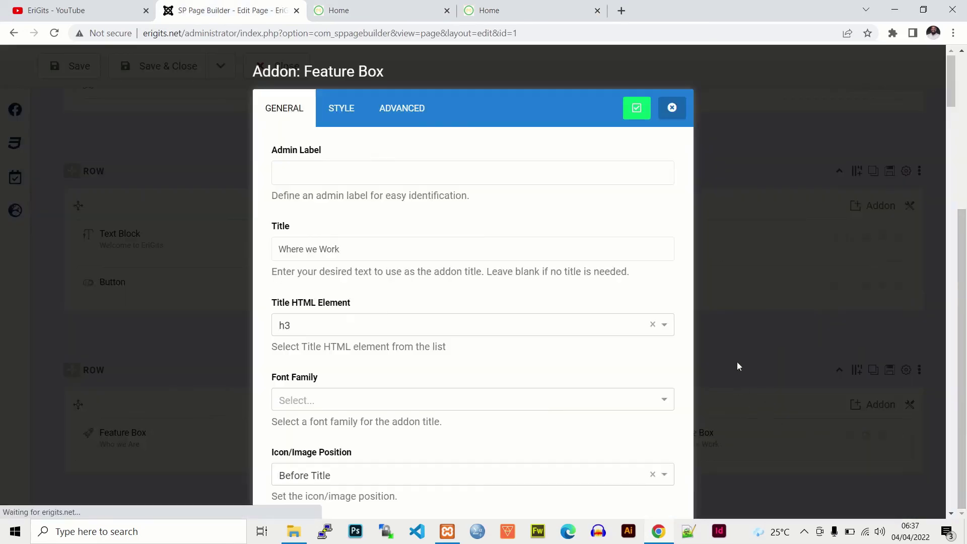
drag(959, 93, 955, 504)
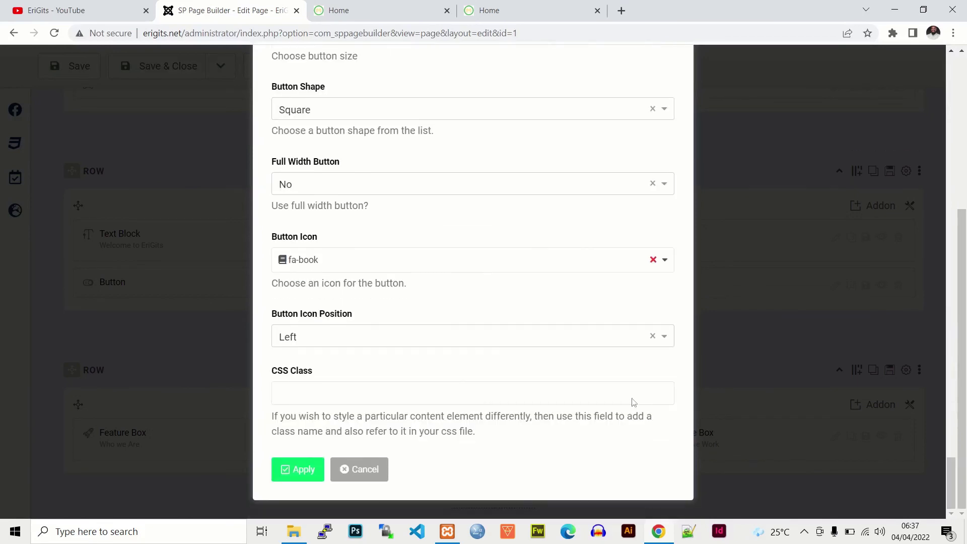
click(348, 260)
click(374, 305)
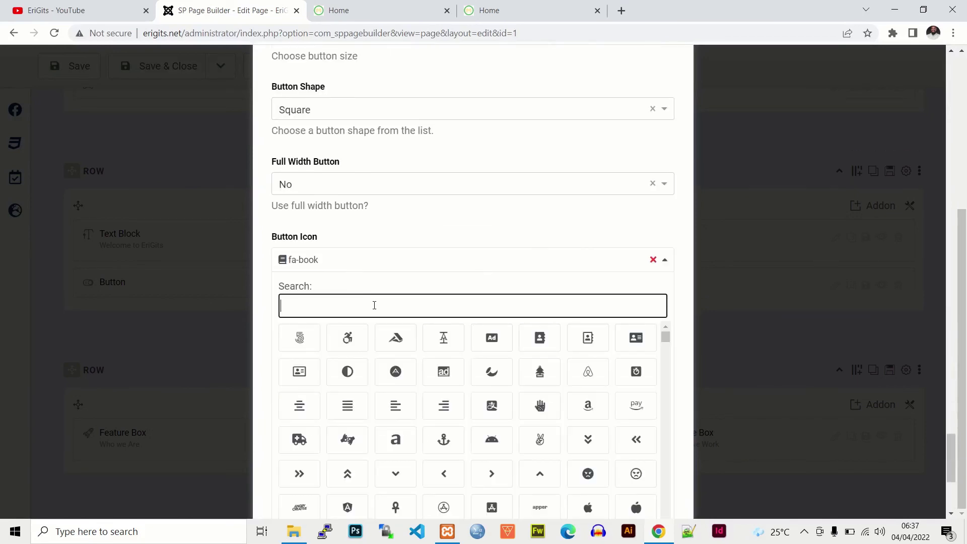
text(home)
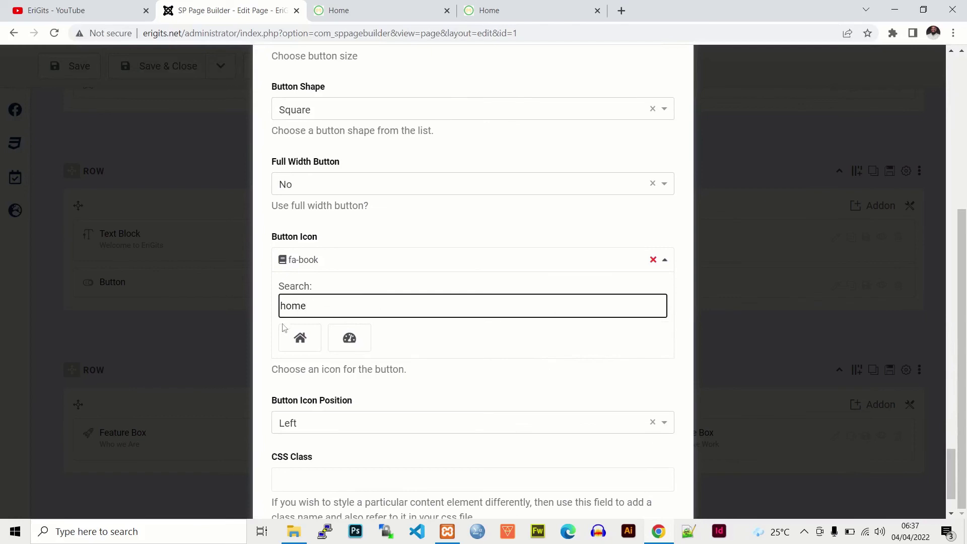
click(290, 334)
click(298, 469)
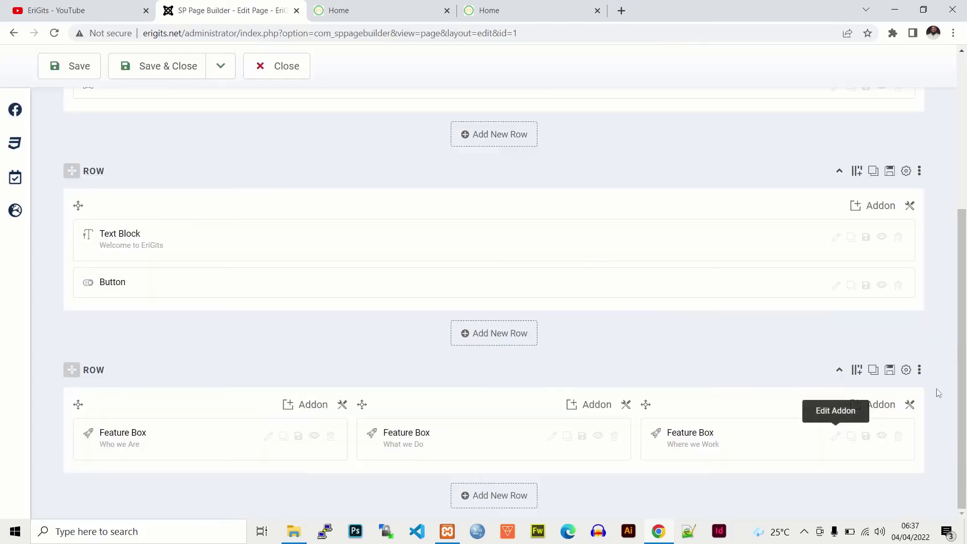
Step: Save the Home page and reload the live erigits.net site to check the third Feature Box
drag(963, 347, 966, 199)
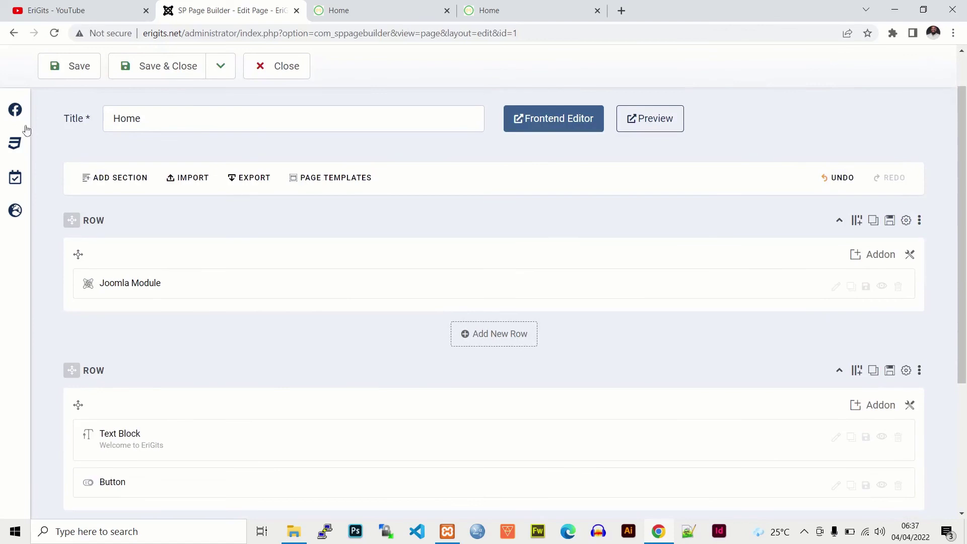
click(77, 66)
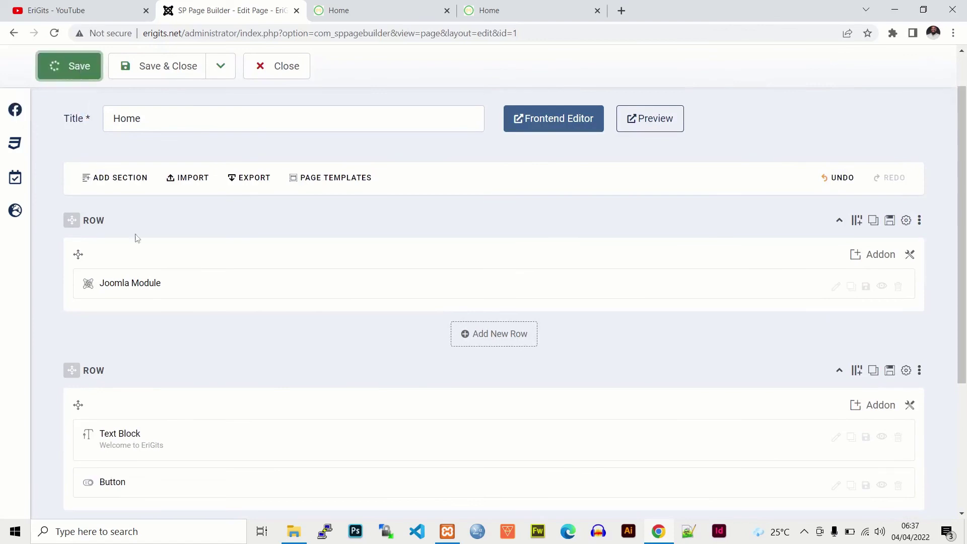
click(337, 10)
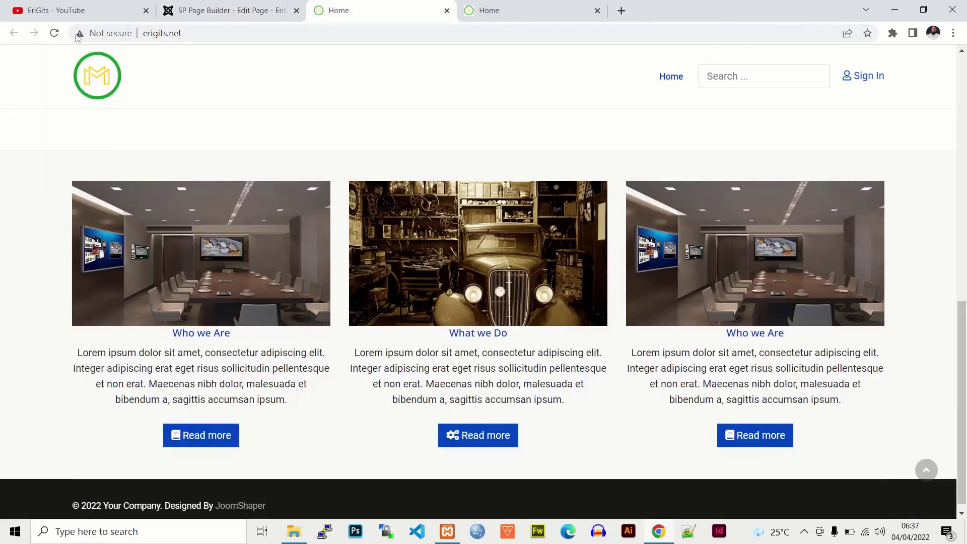
click(55, 34)
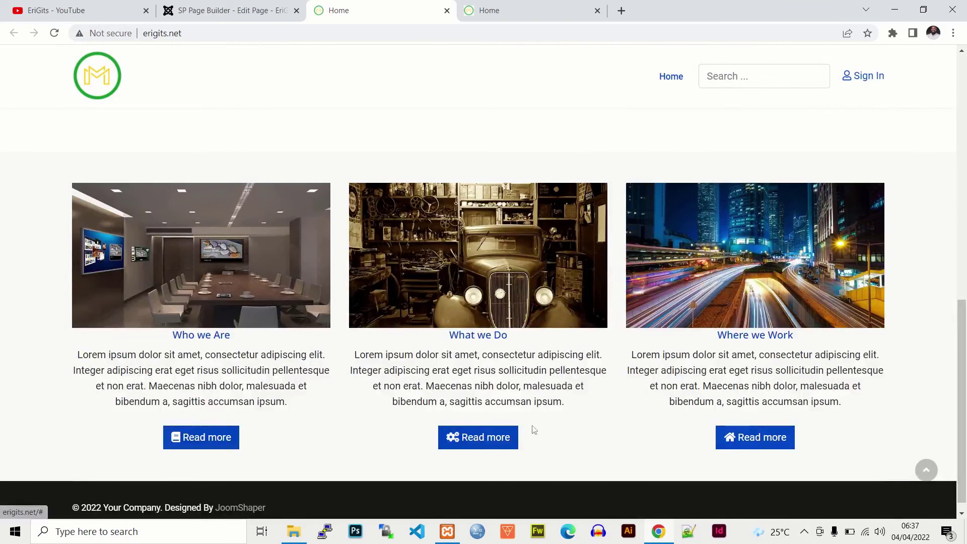
Step: Compare the live erigits.net home page with the reference site, reviewing the feature row, welcome section and slider
drag(963, 370, 965, 319)
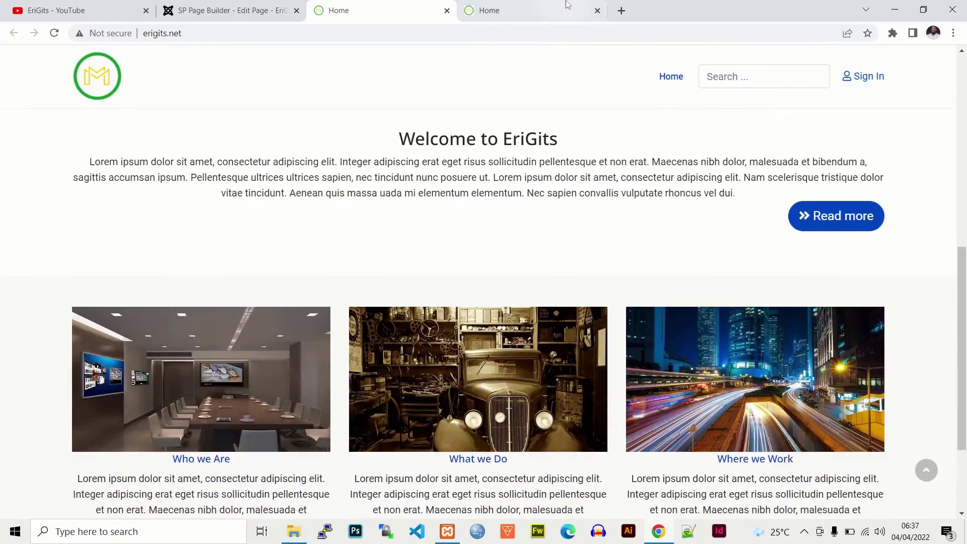
click(568, 7)
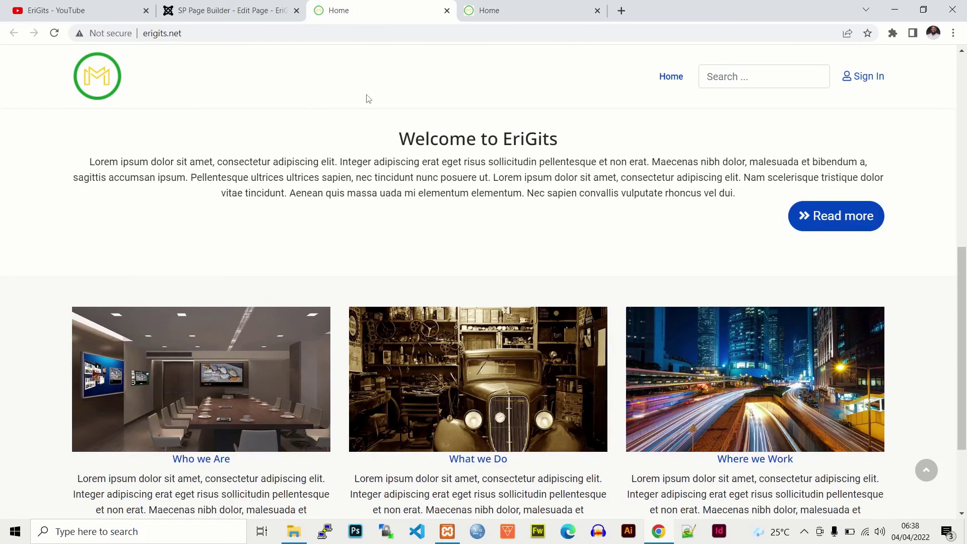
click(481, 17)
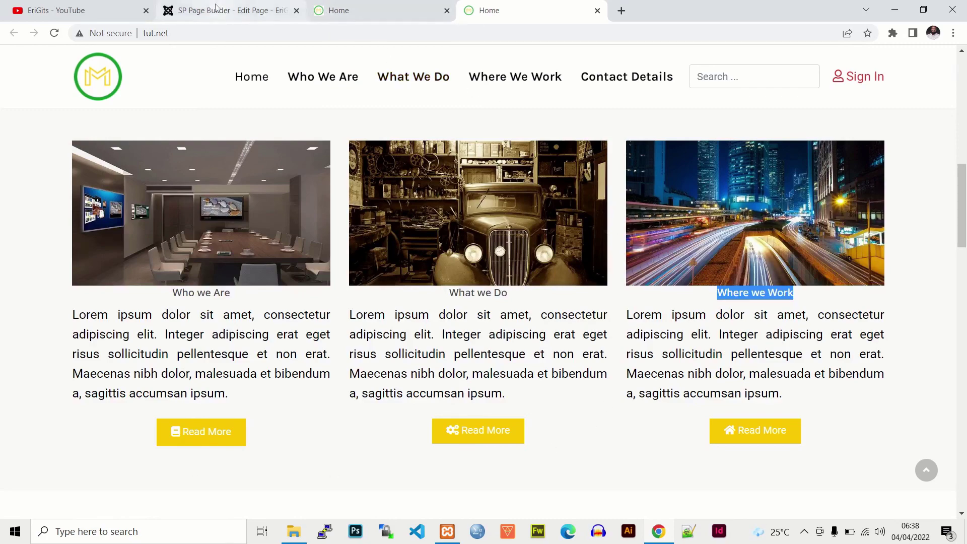
click(229, 10)
click(346, 10)
key(ctrl+shift+Tab)
click(352, 7)
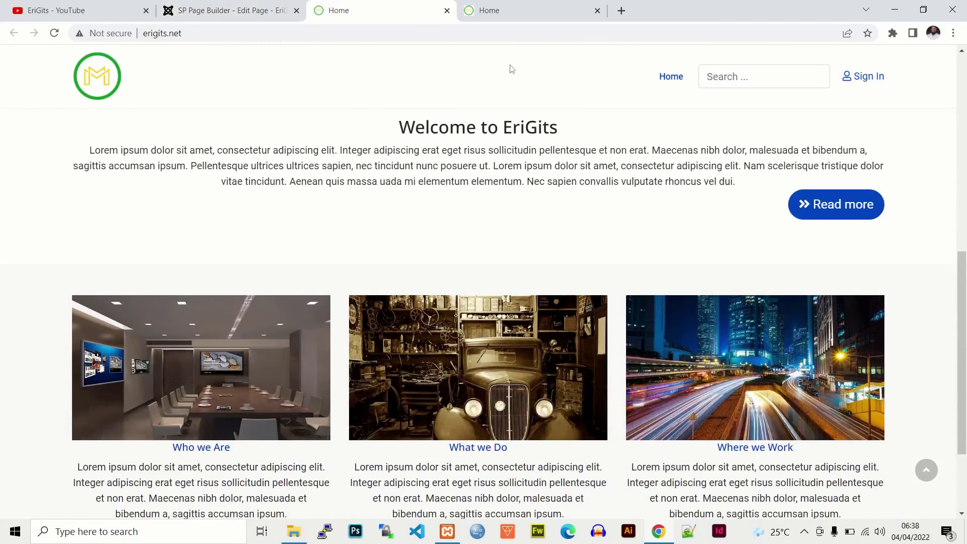
scroll(393, 295, down, 3)
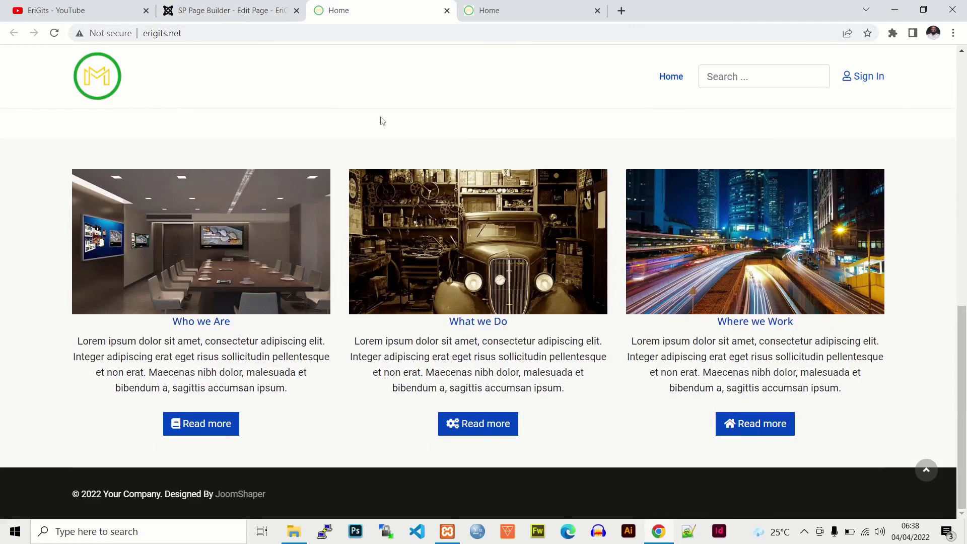
scroll(965, 251, up, 5)
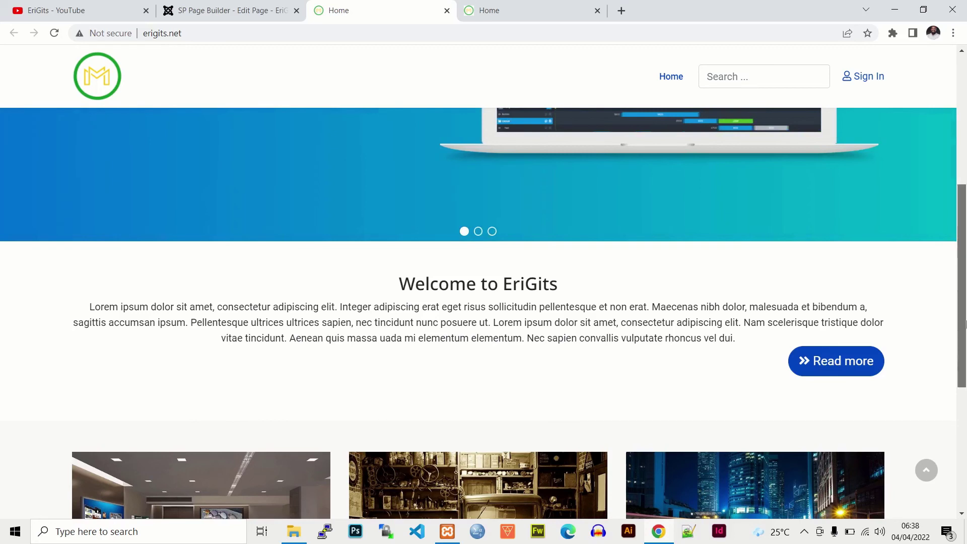
drag(965, 324, 965, 209)
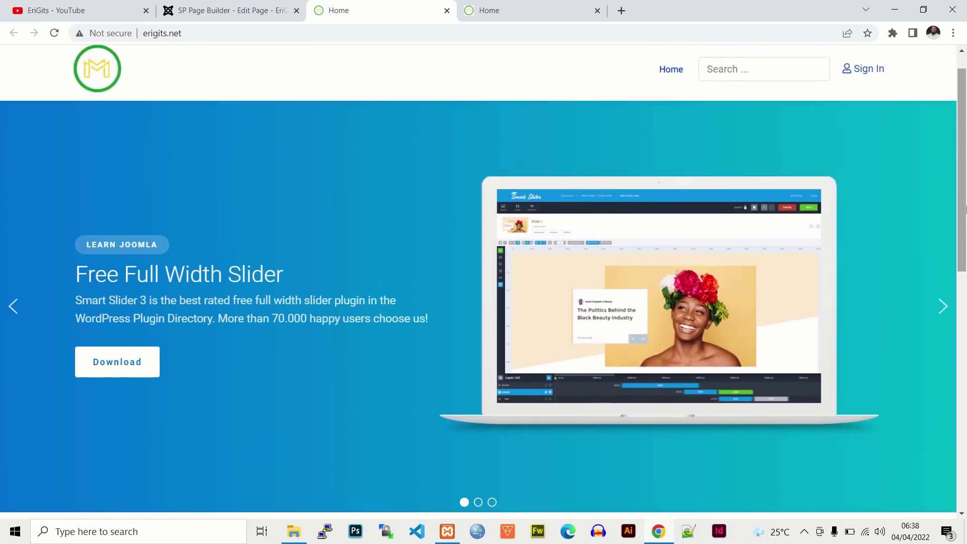